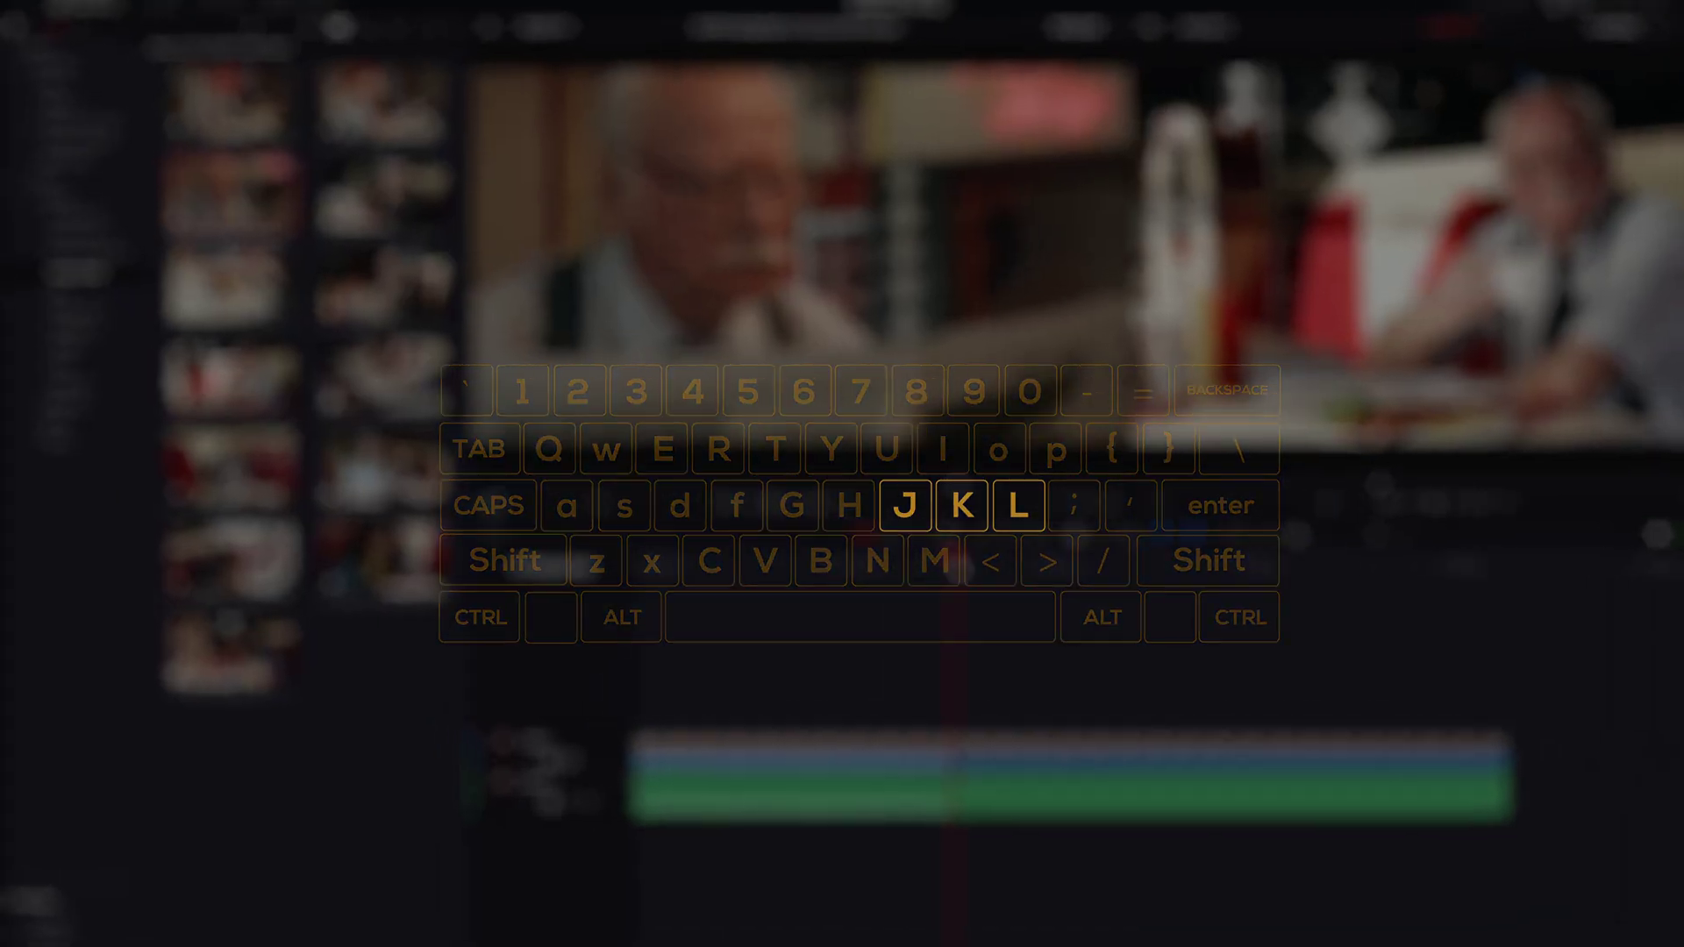
Shuttle the diner edit with J/K/L: forward, reverse, 2x reverse, then 0.5x forward
key("l")
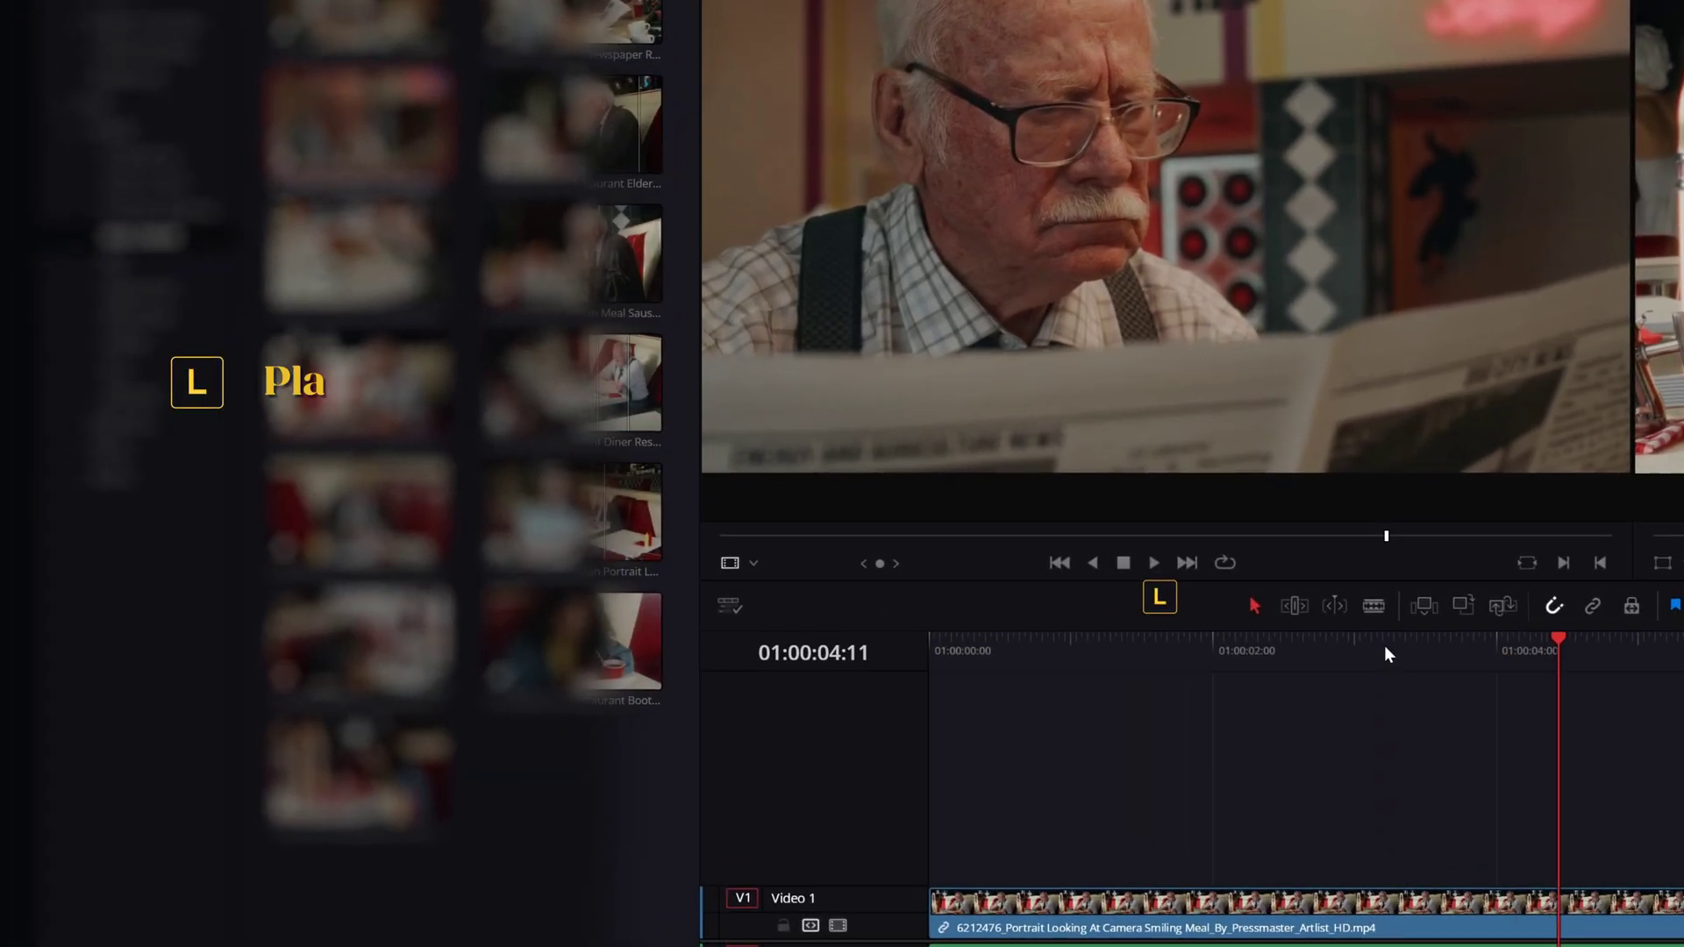
key("k")
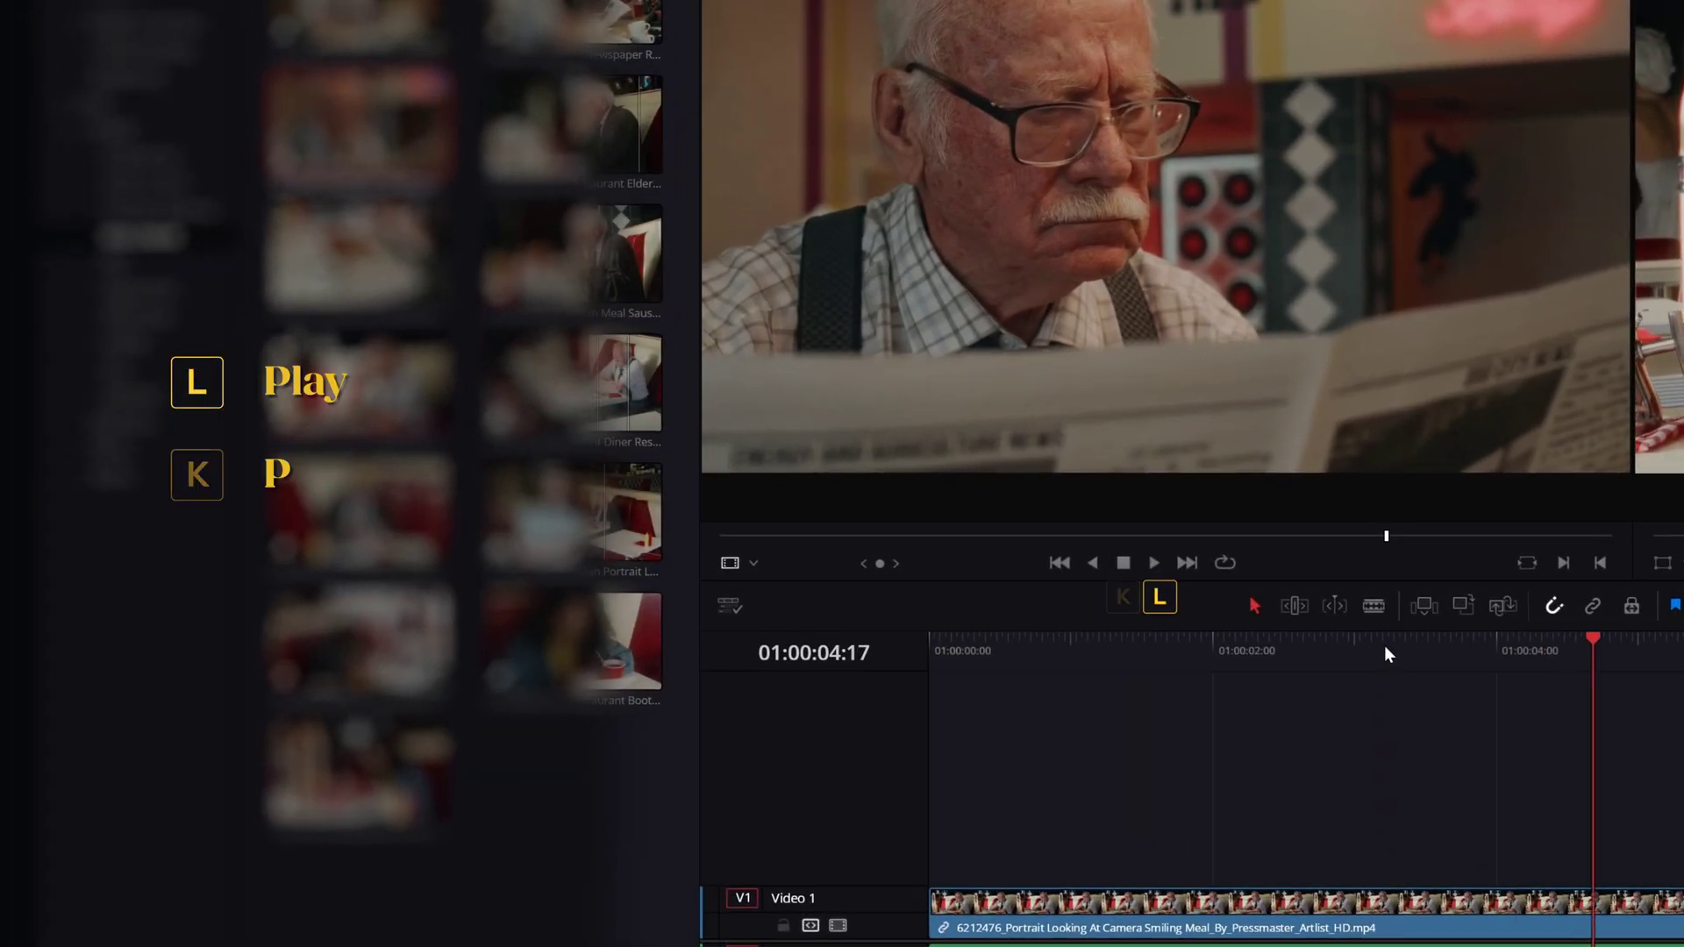
key("j")
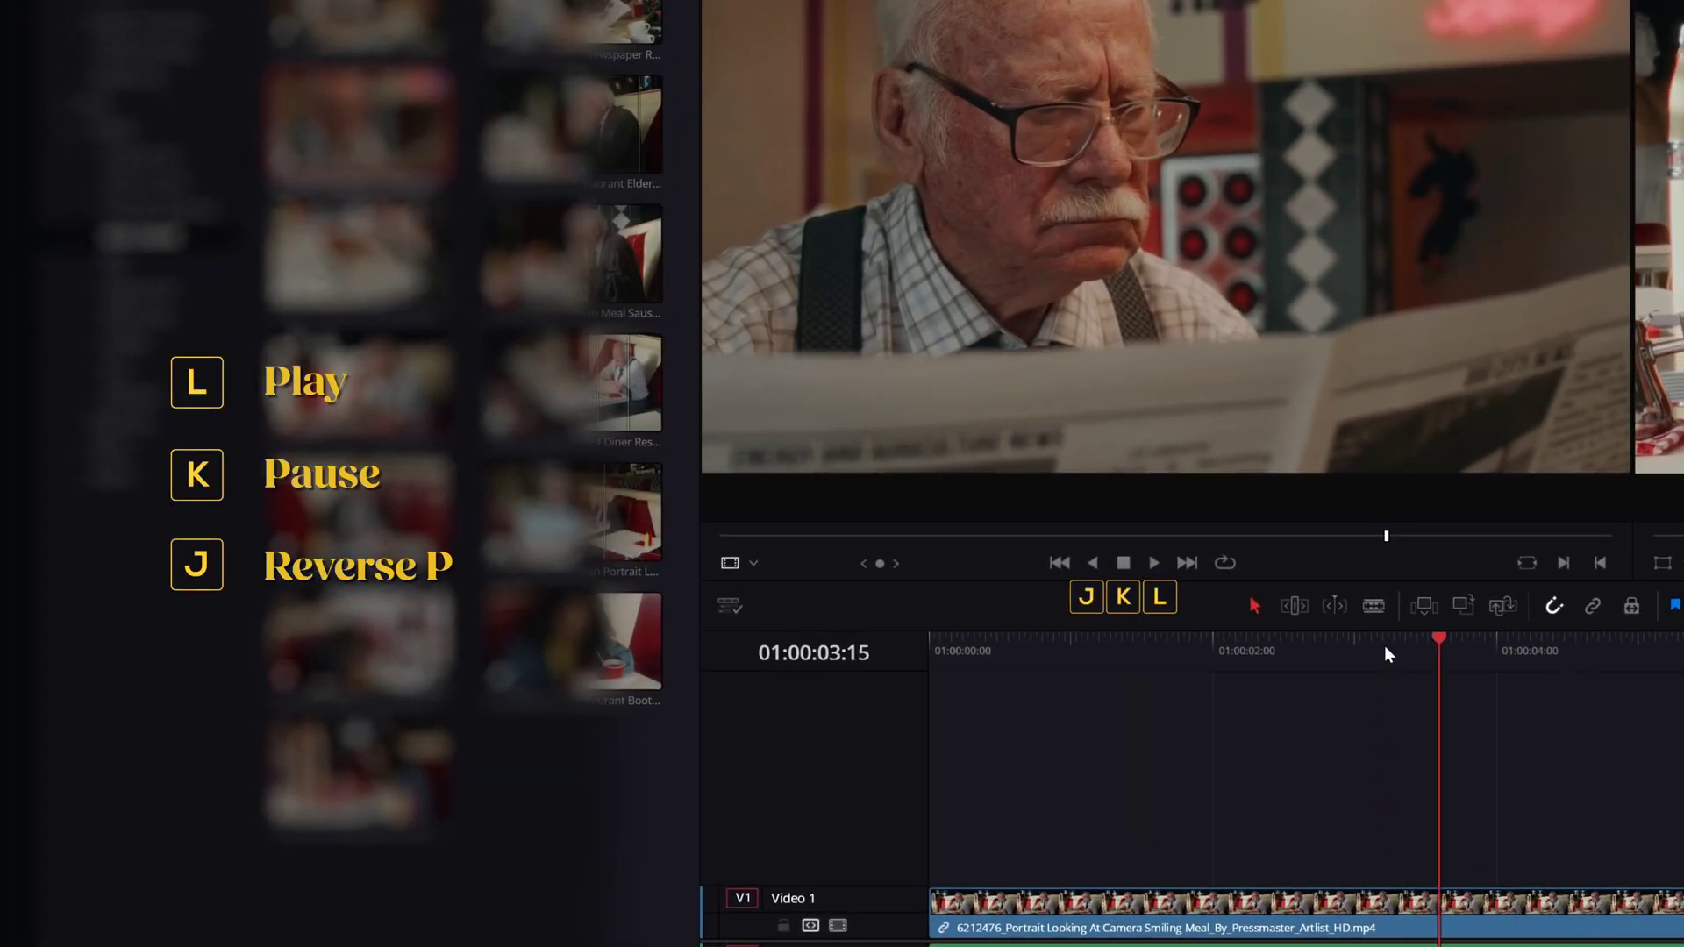
key("k")
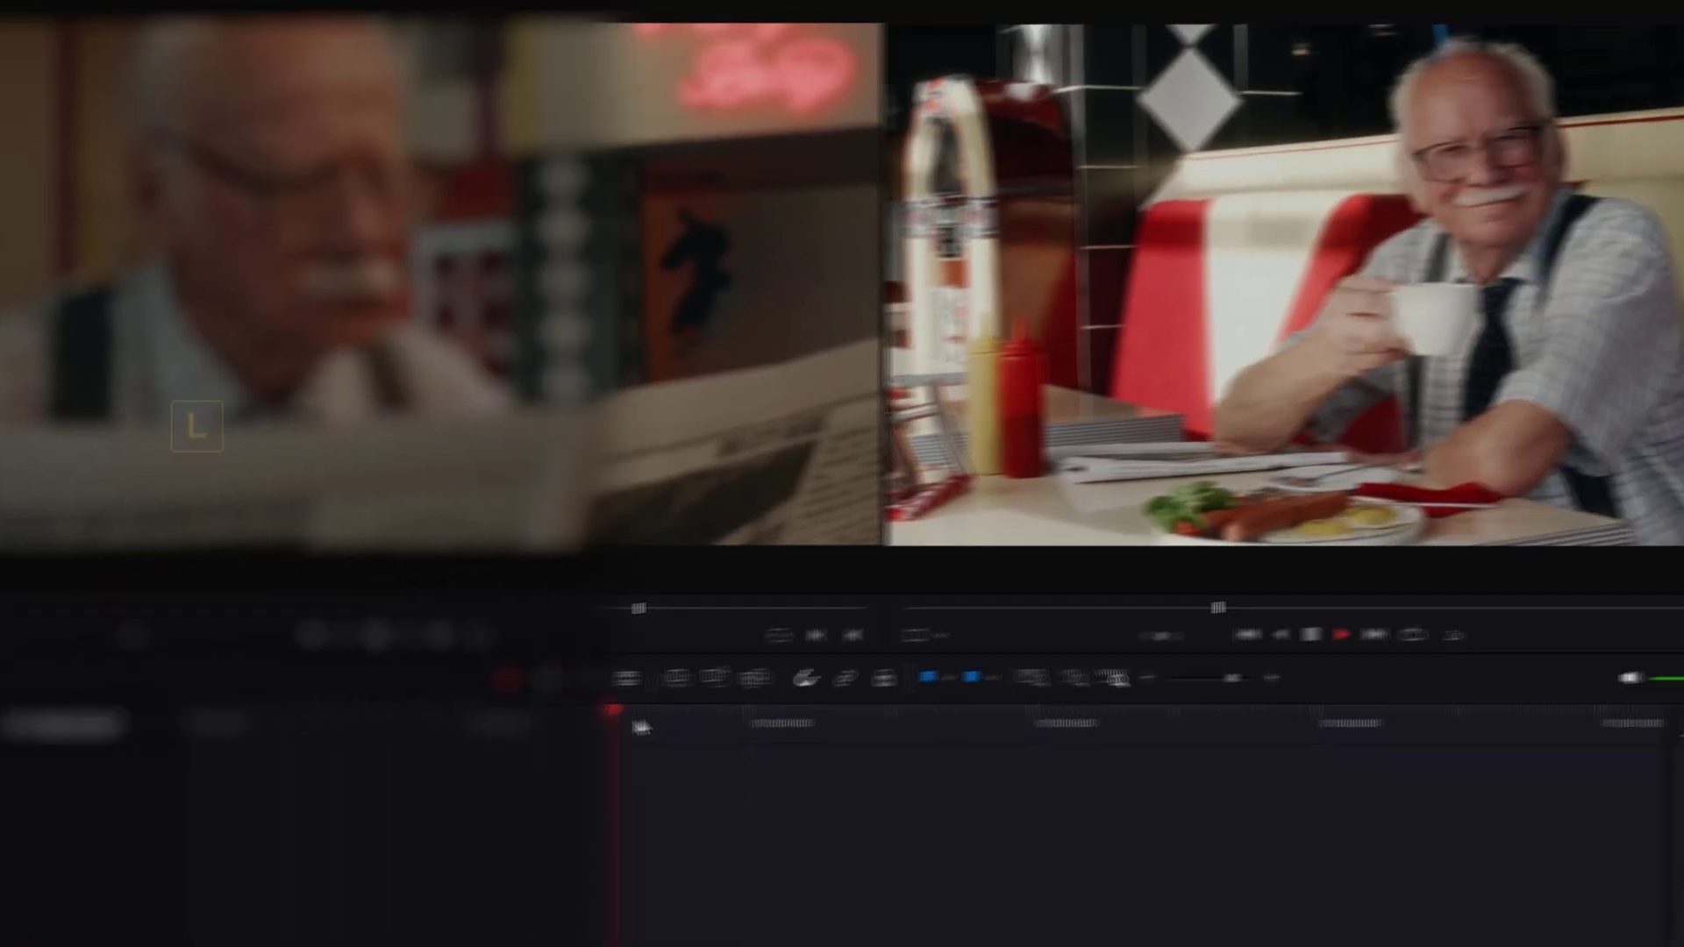
key("j")
key("j")
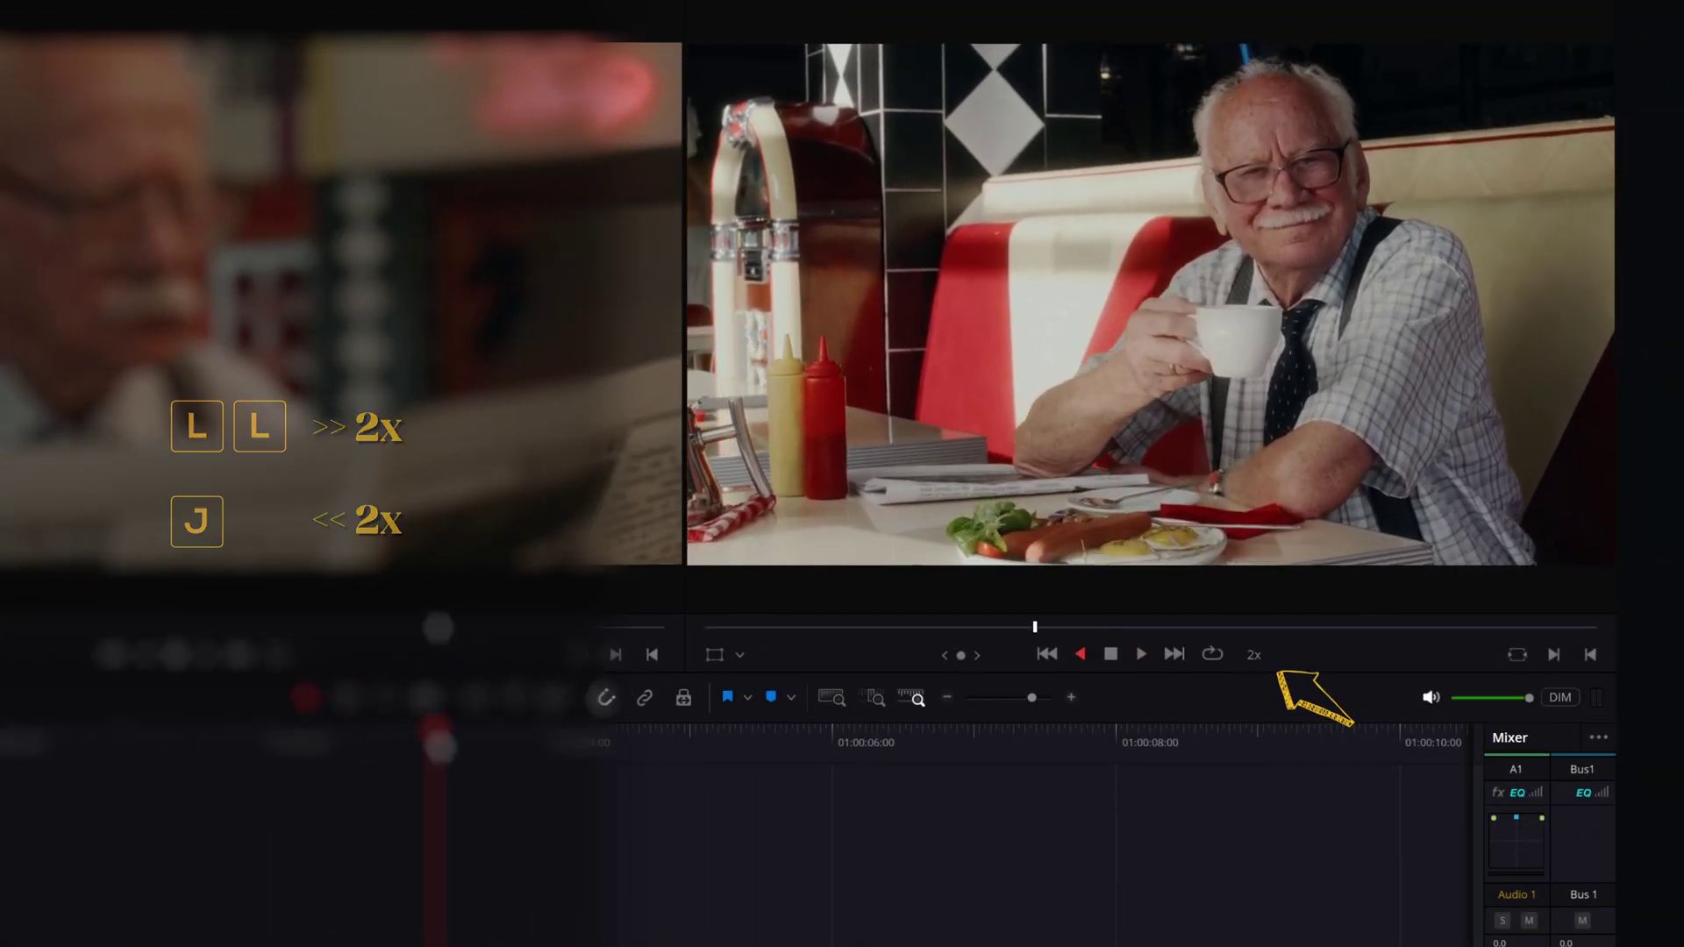
key("k")
key("k+l")
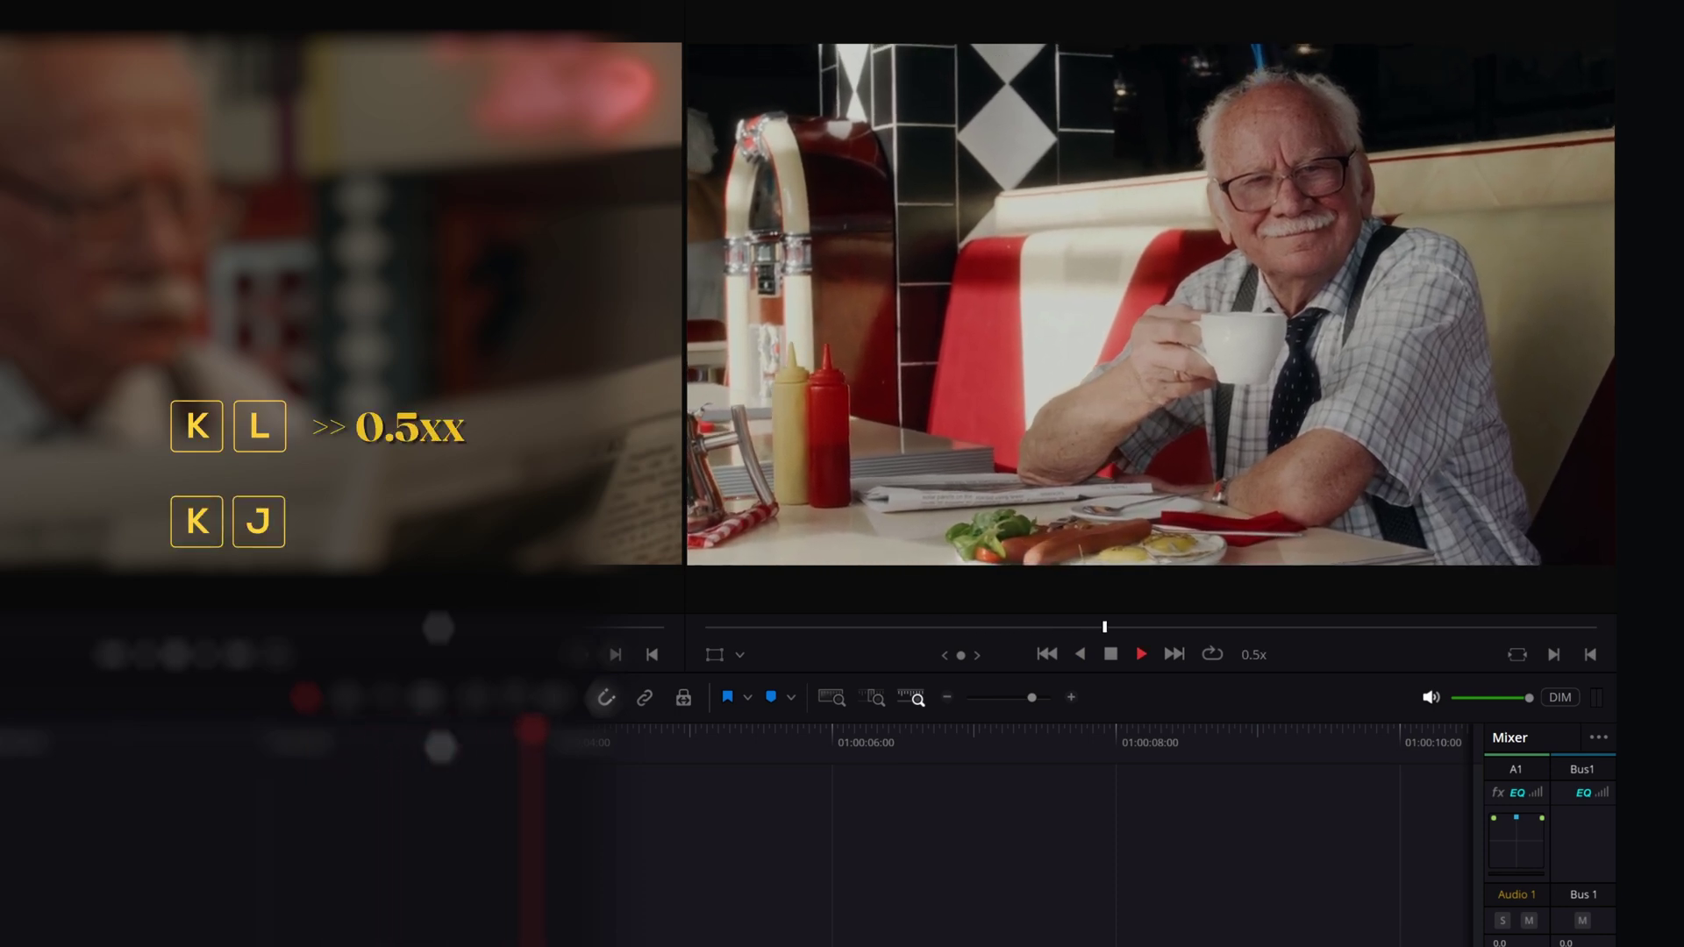
key("k")
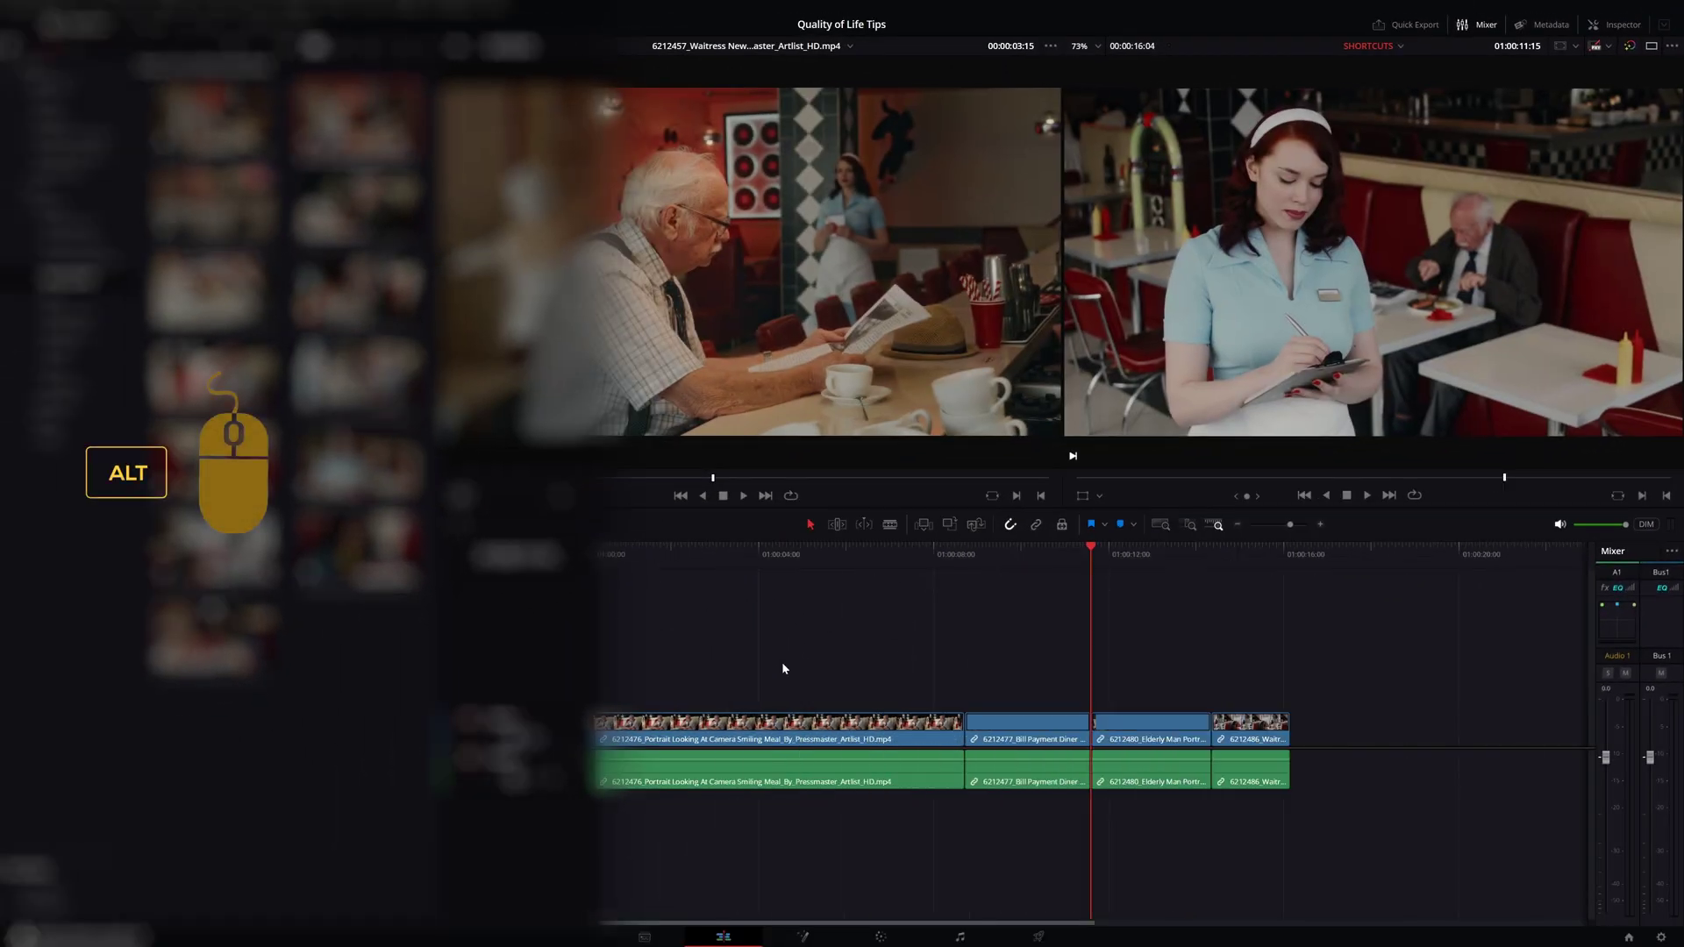
Zoom the timeline in and out with Alt+scroll, then toggle the full-screen viewer with P
scroll(1107, 721, "up", 5)
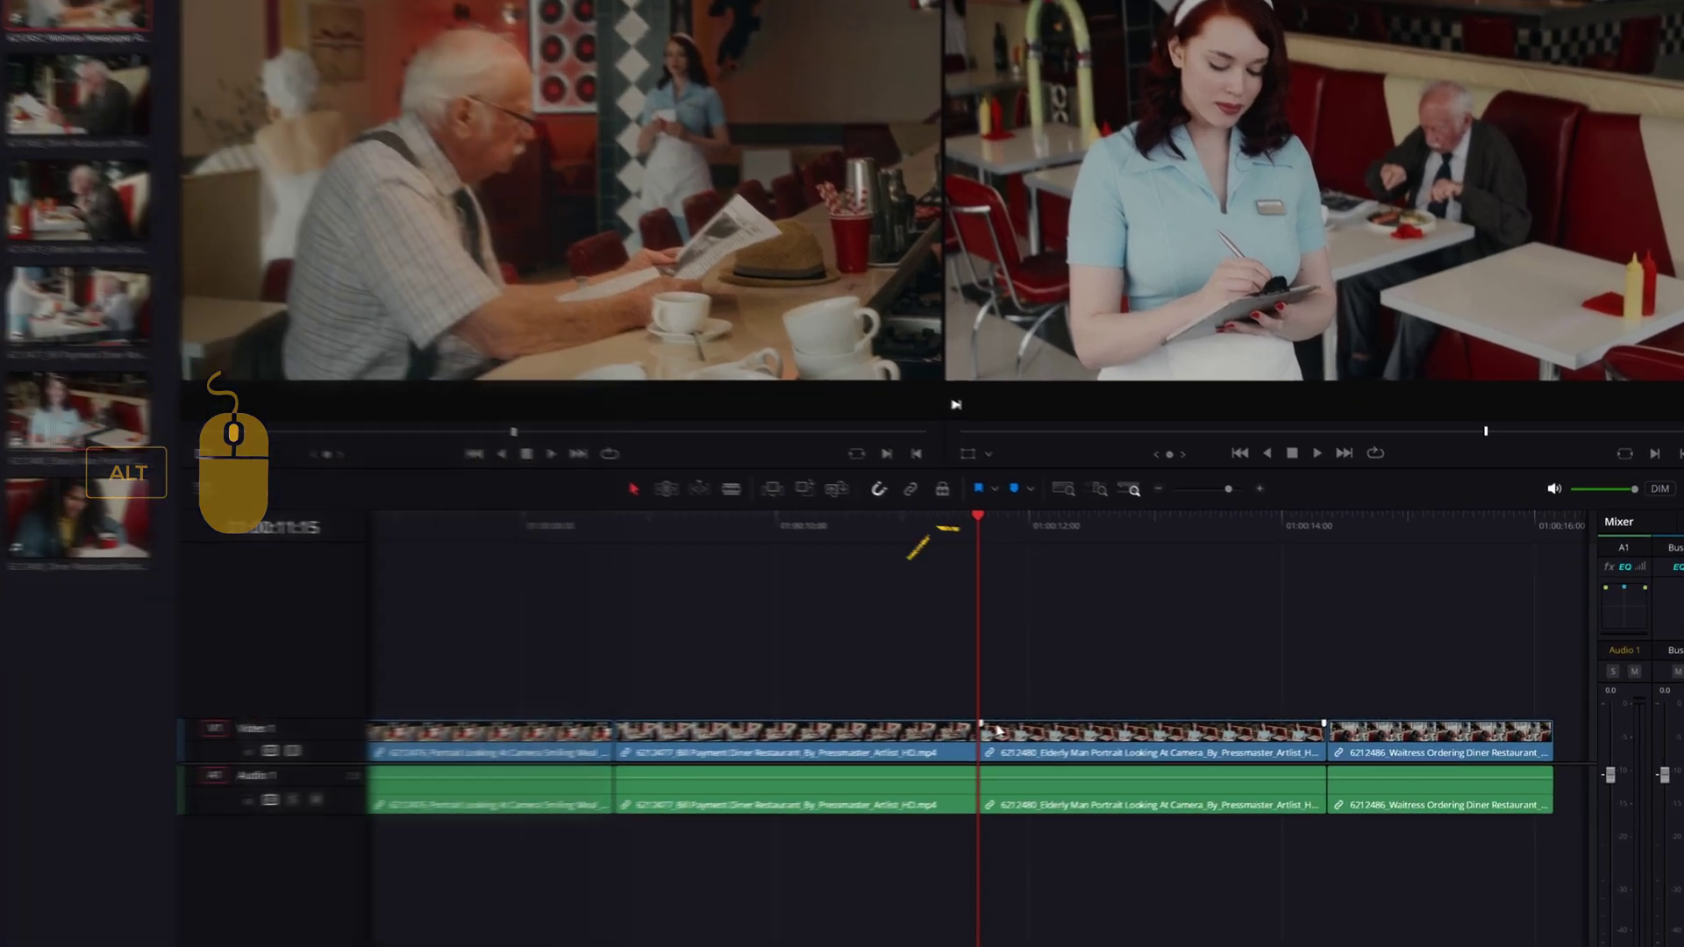
scroll(1107, 721, "down", 3)
scroll(856, 739, "down", 1)
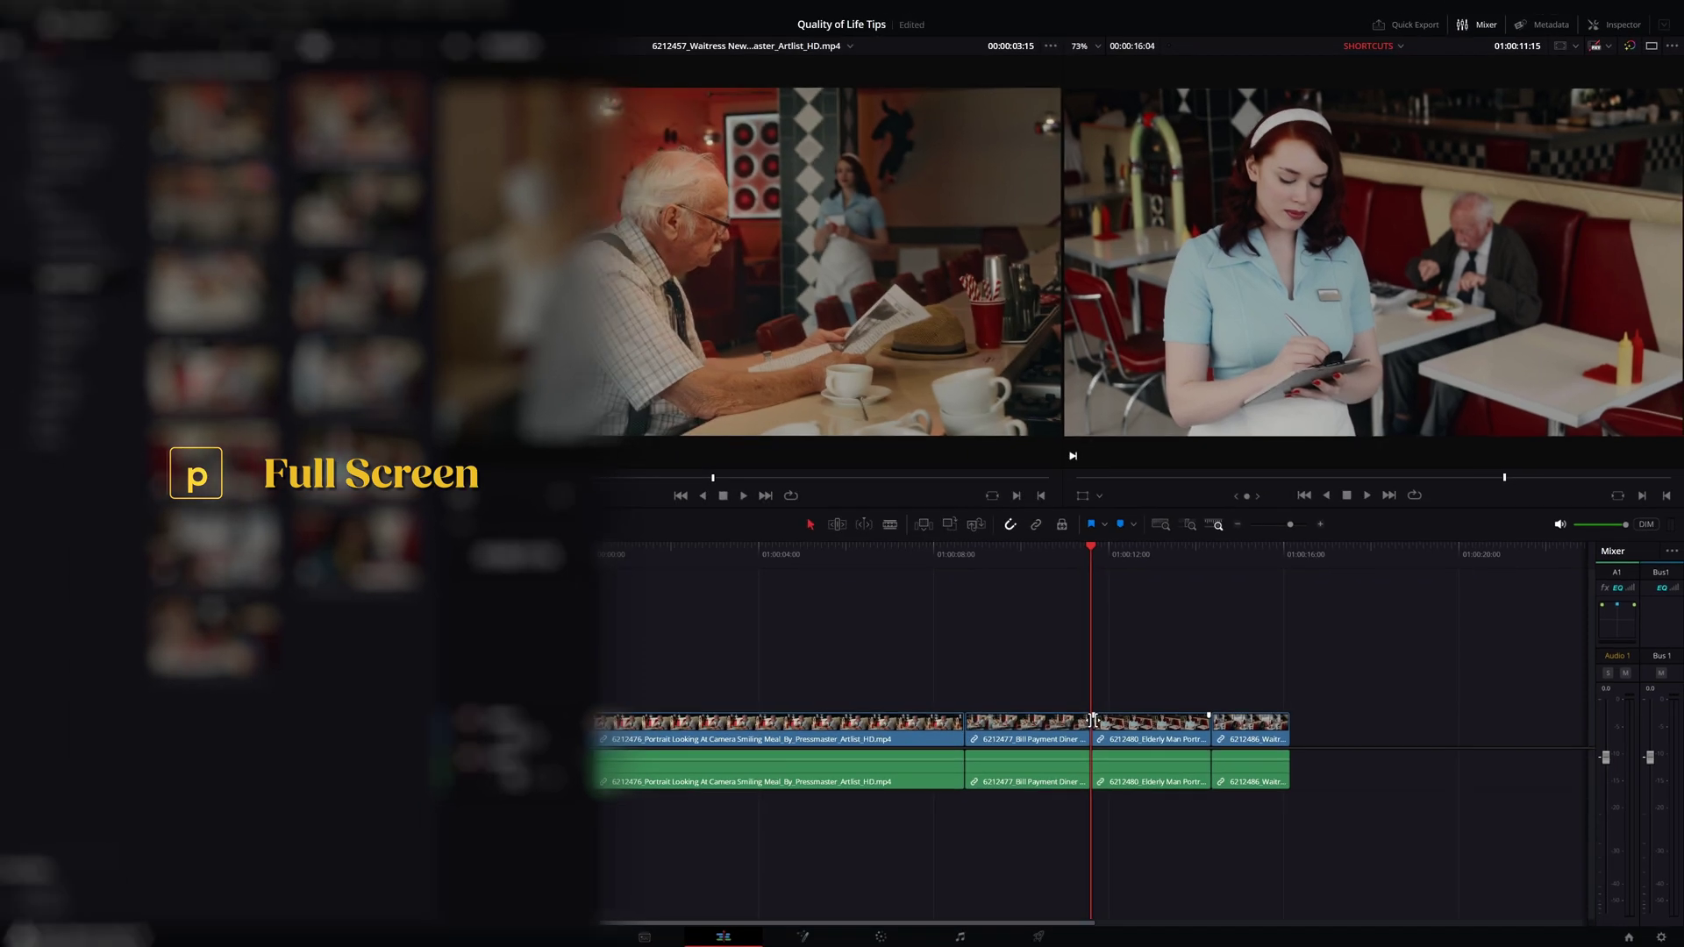
key("p")
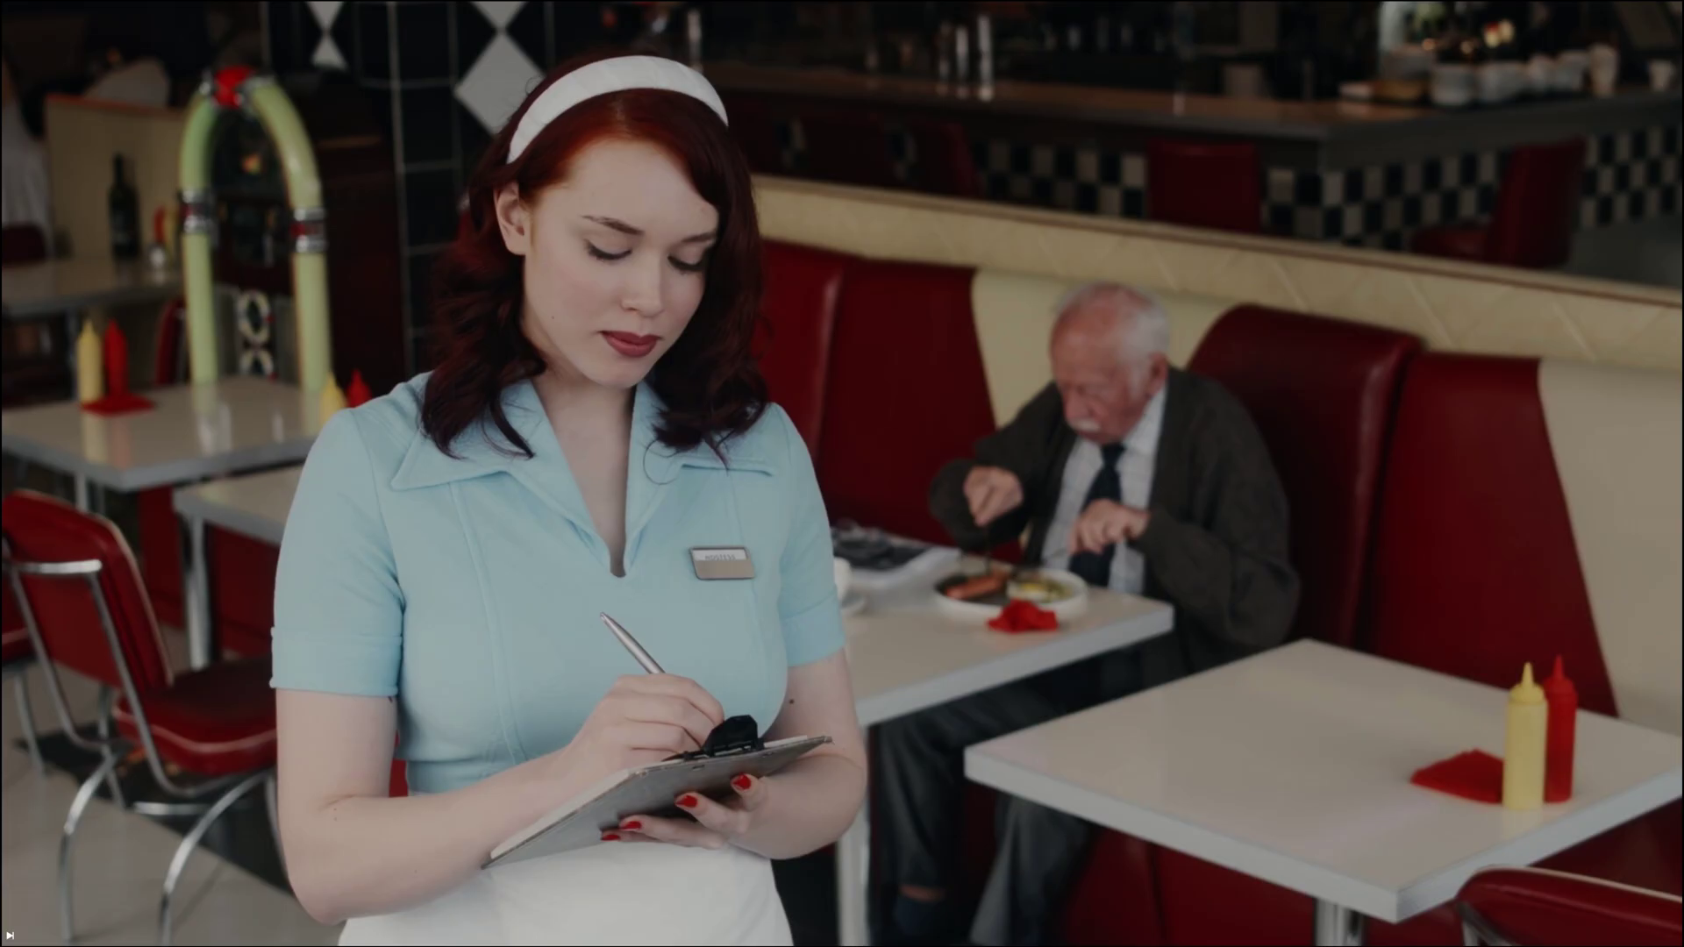
key("p")
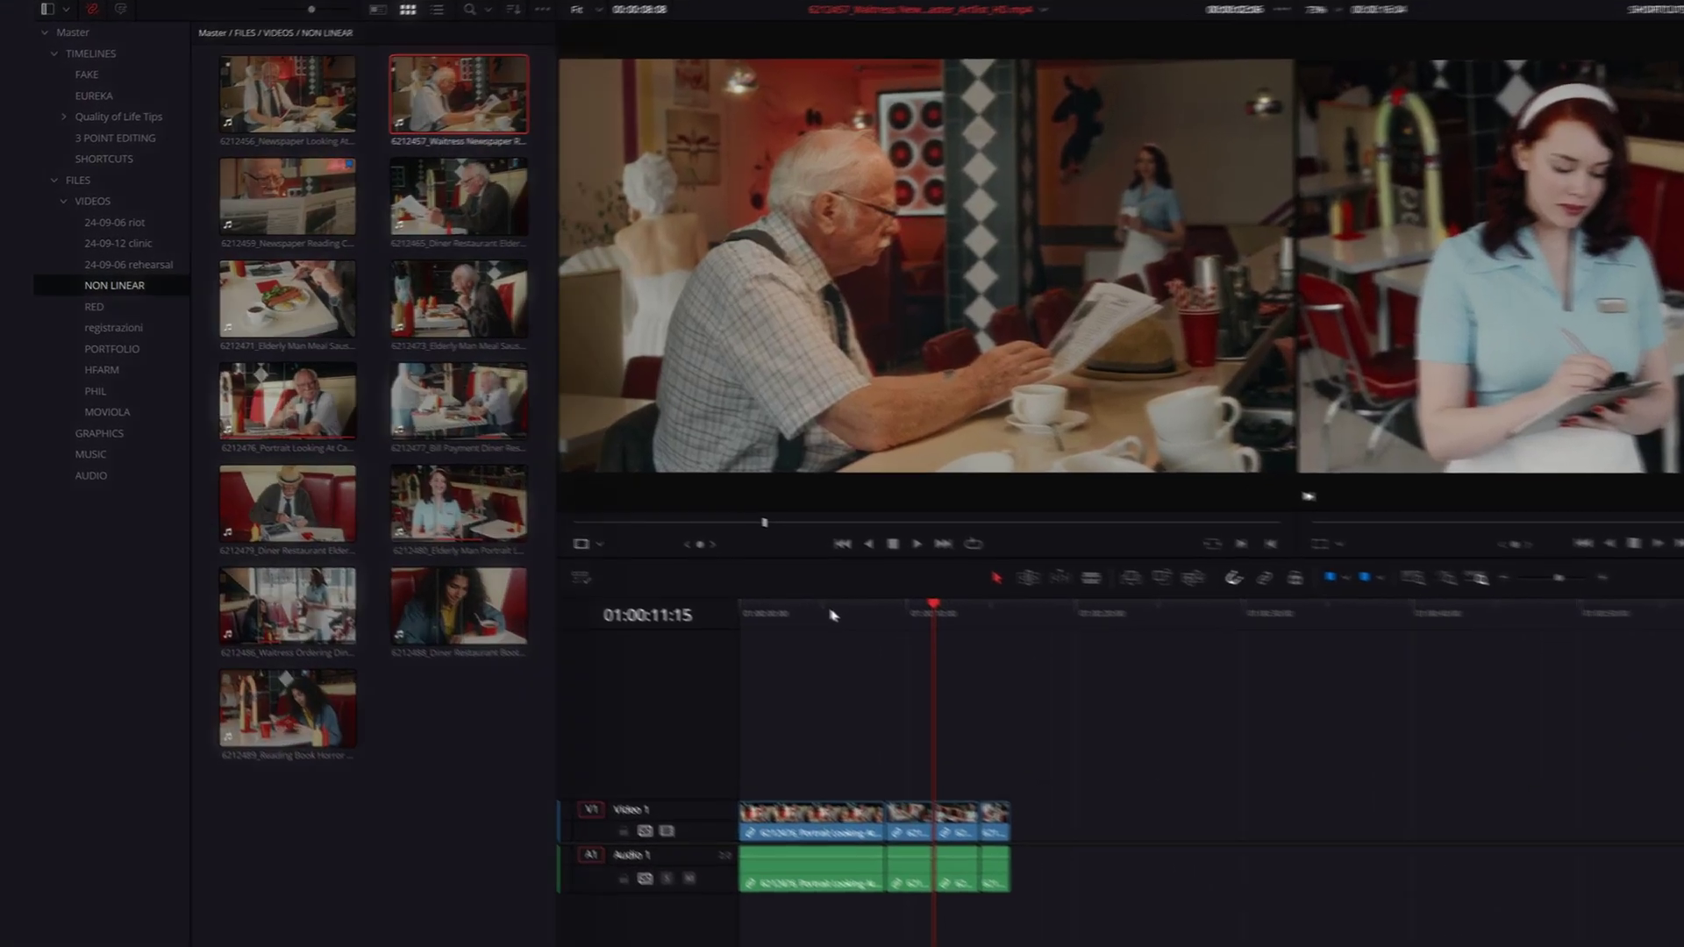
Mark in and out points on the waitress-and-newspaper source clip, then clear them
key("i")
key("space")
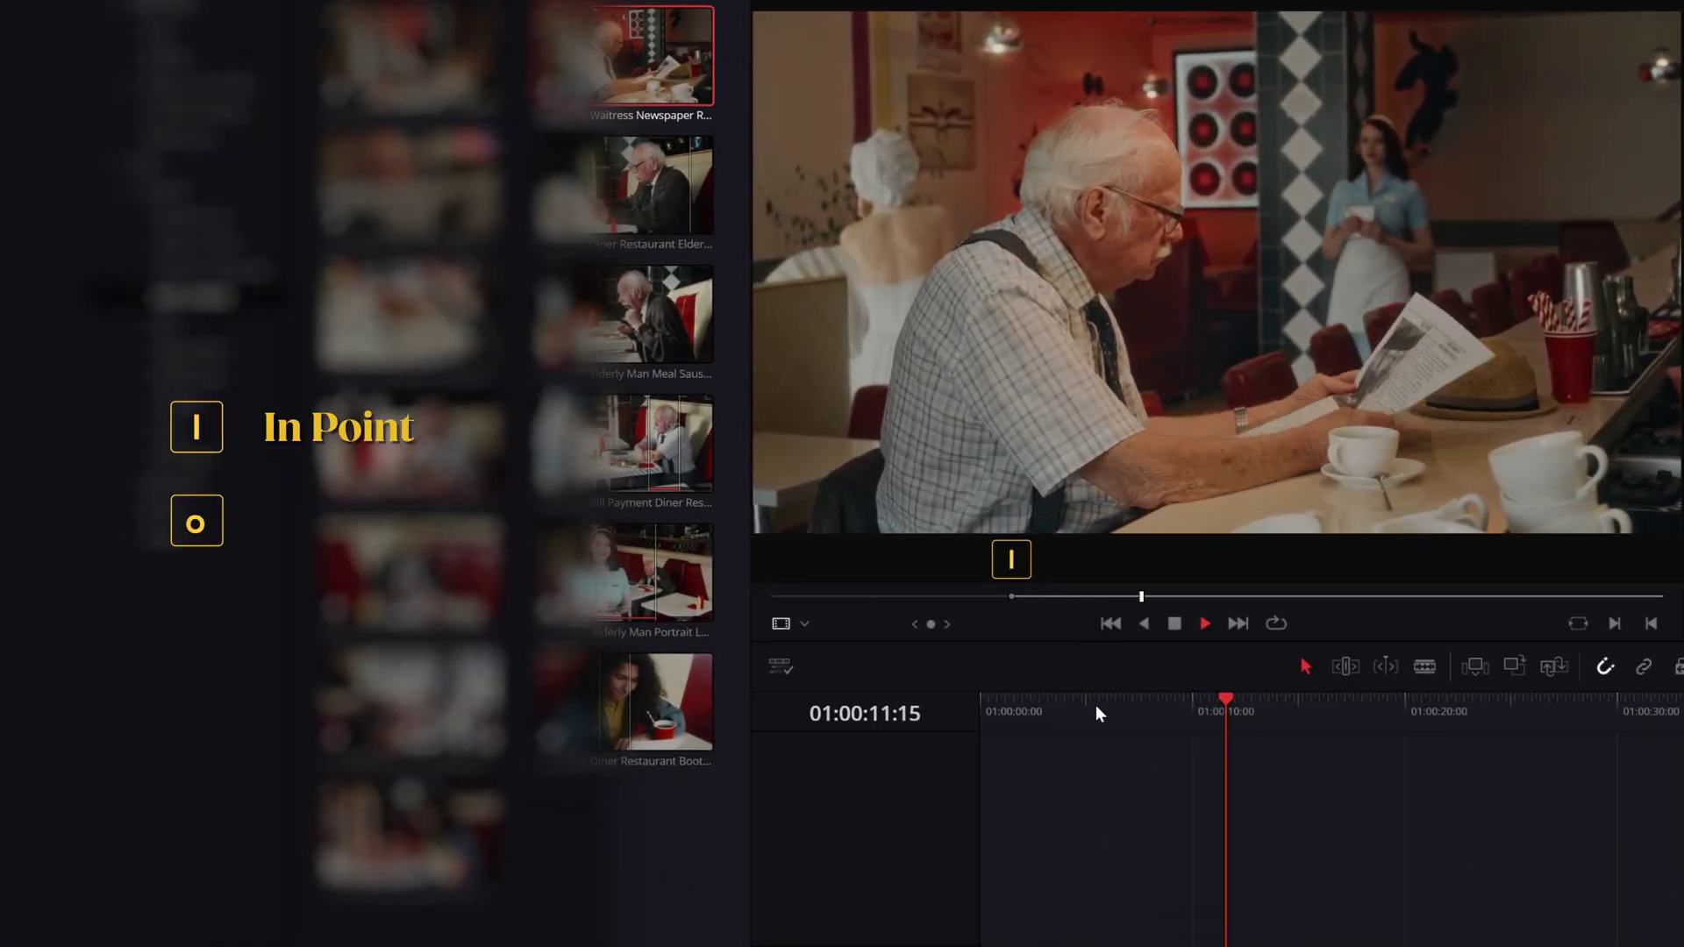
key("o")
key("space")
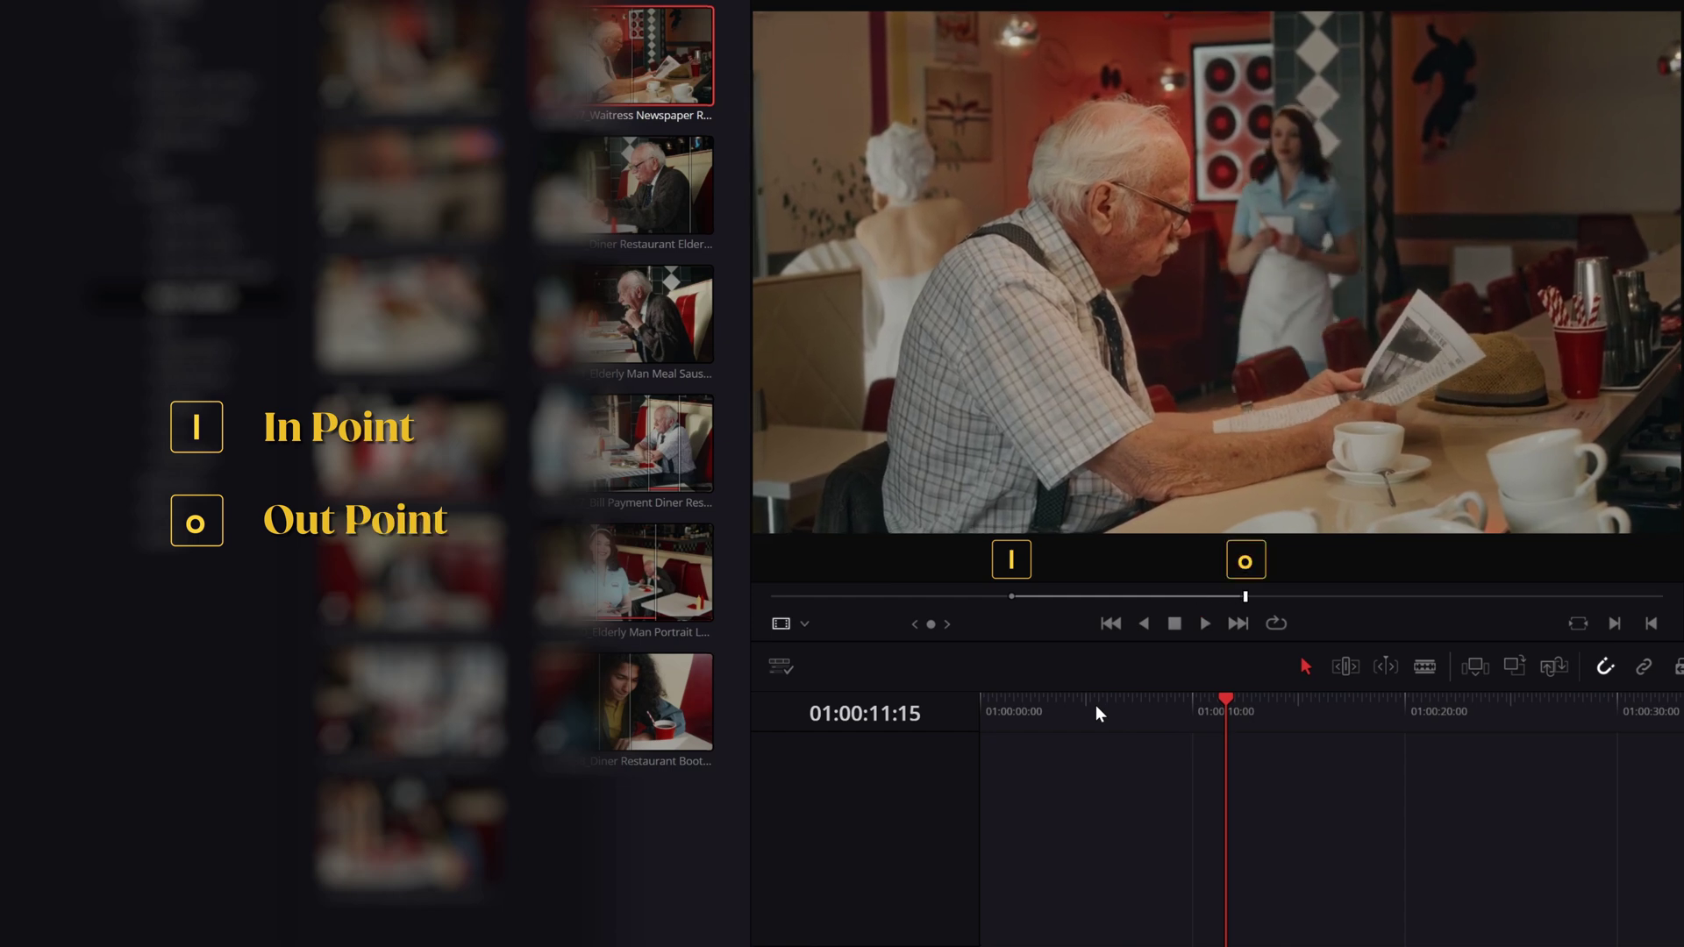
key("x")
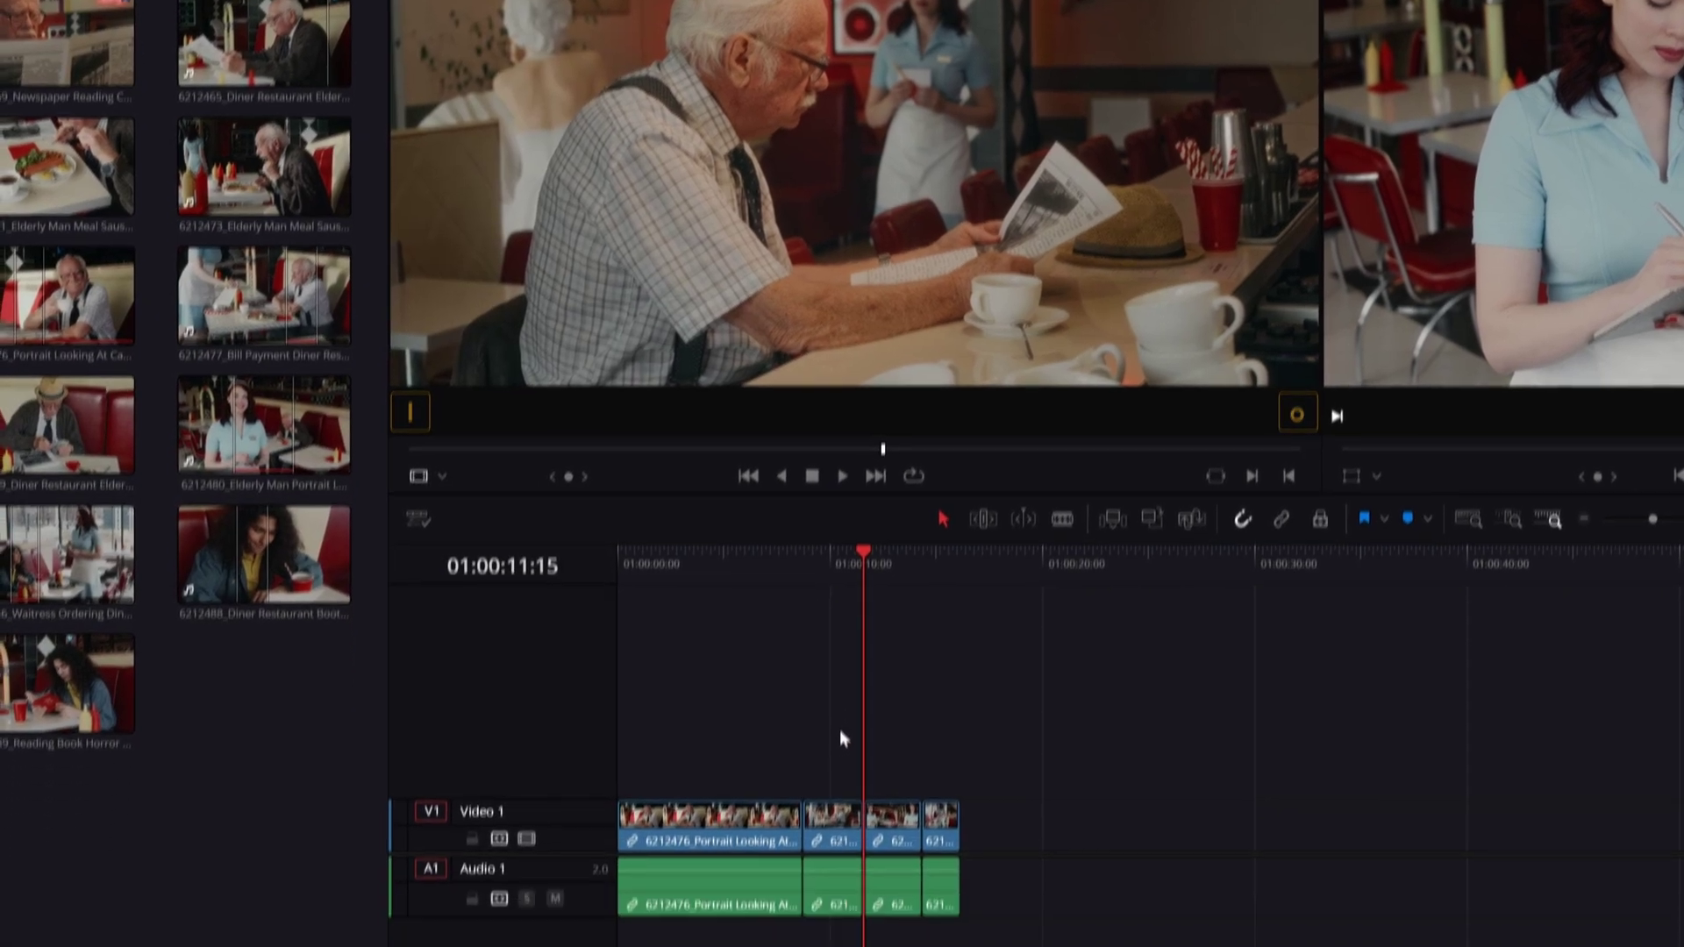
Mark the timeline clip at 01:00:09:24 with X, then clear its in and out points
left_click(822, 692)
key("x")
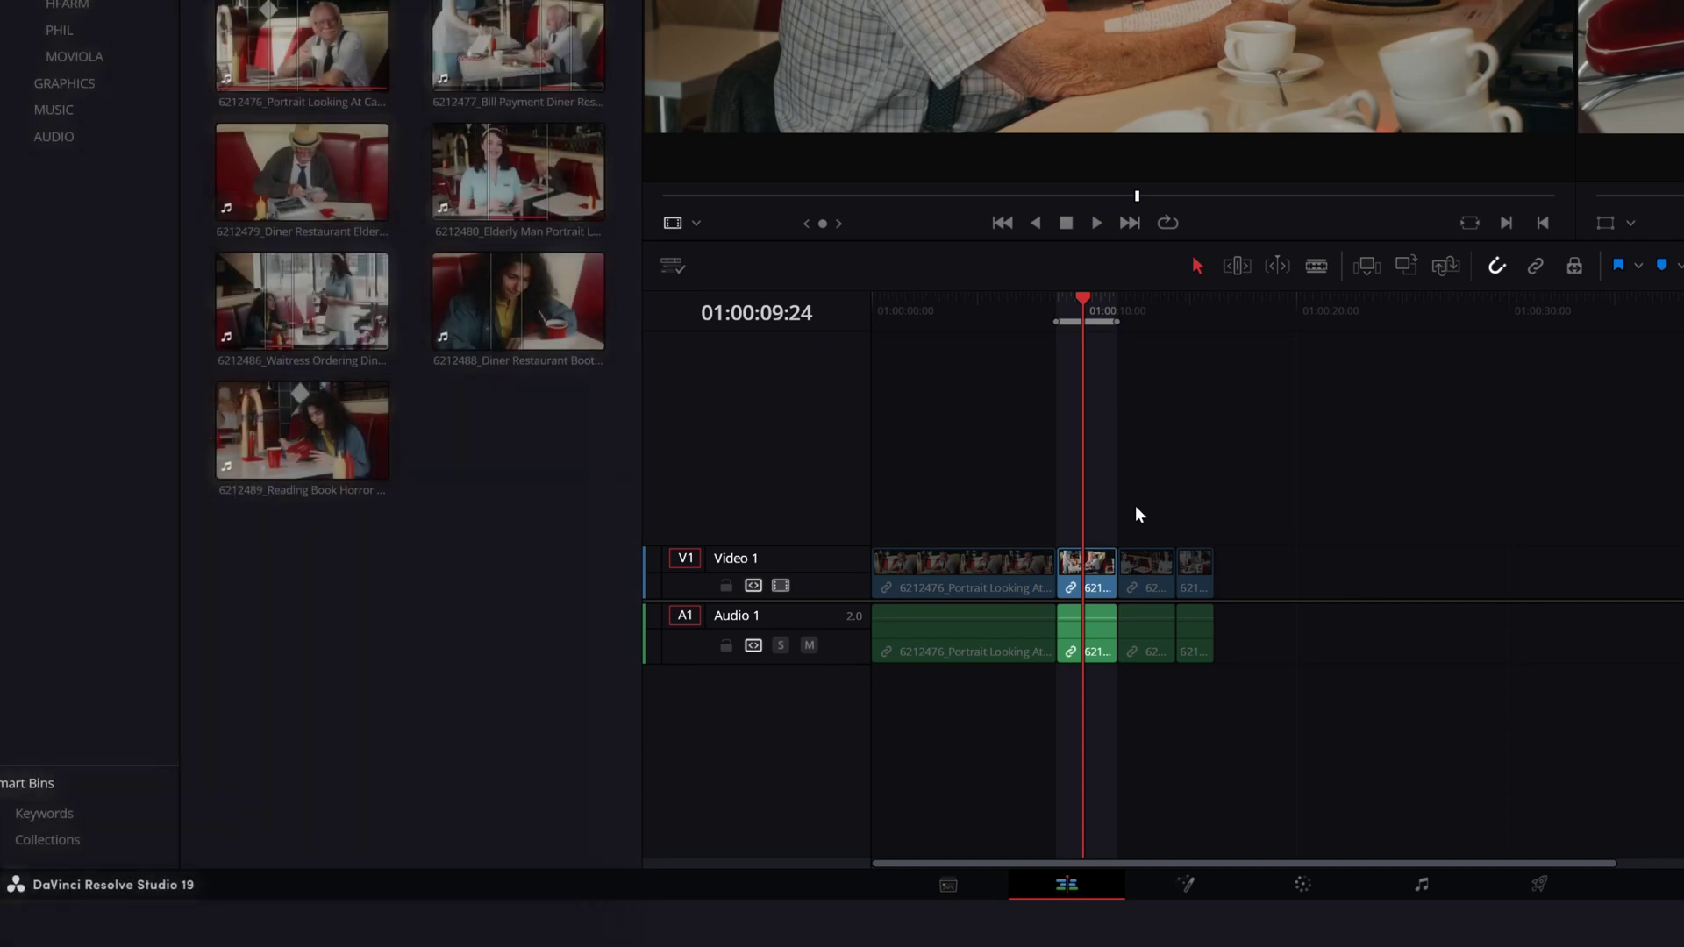
key("alt+i")
key("alt+o")
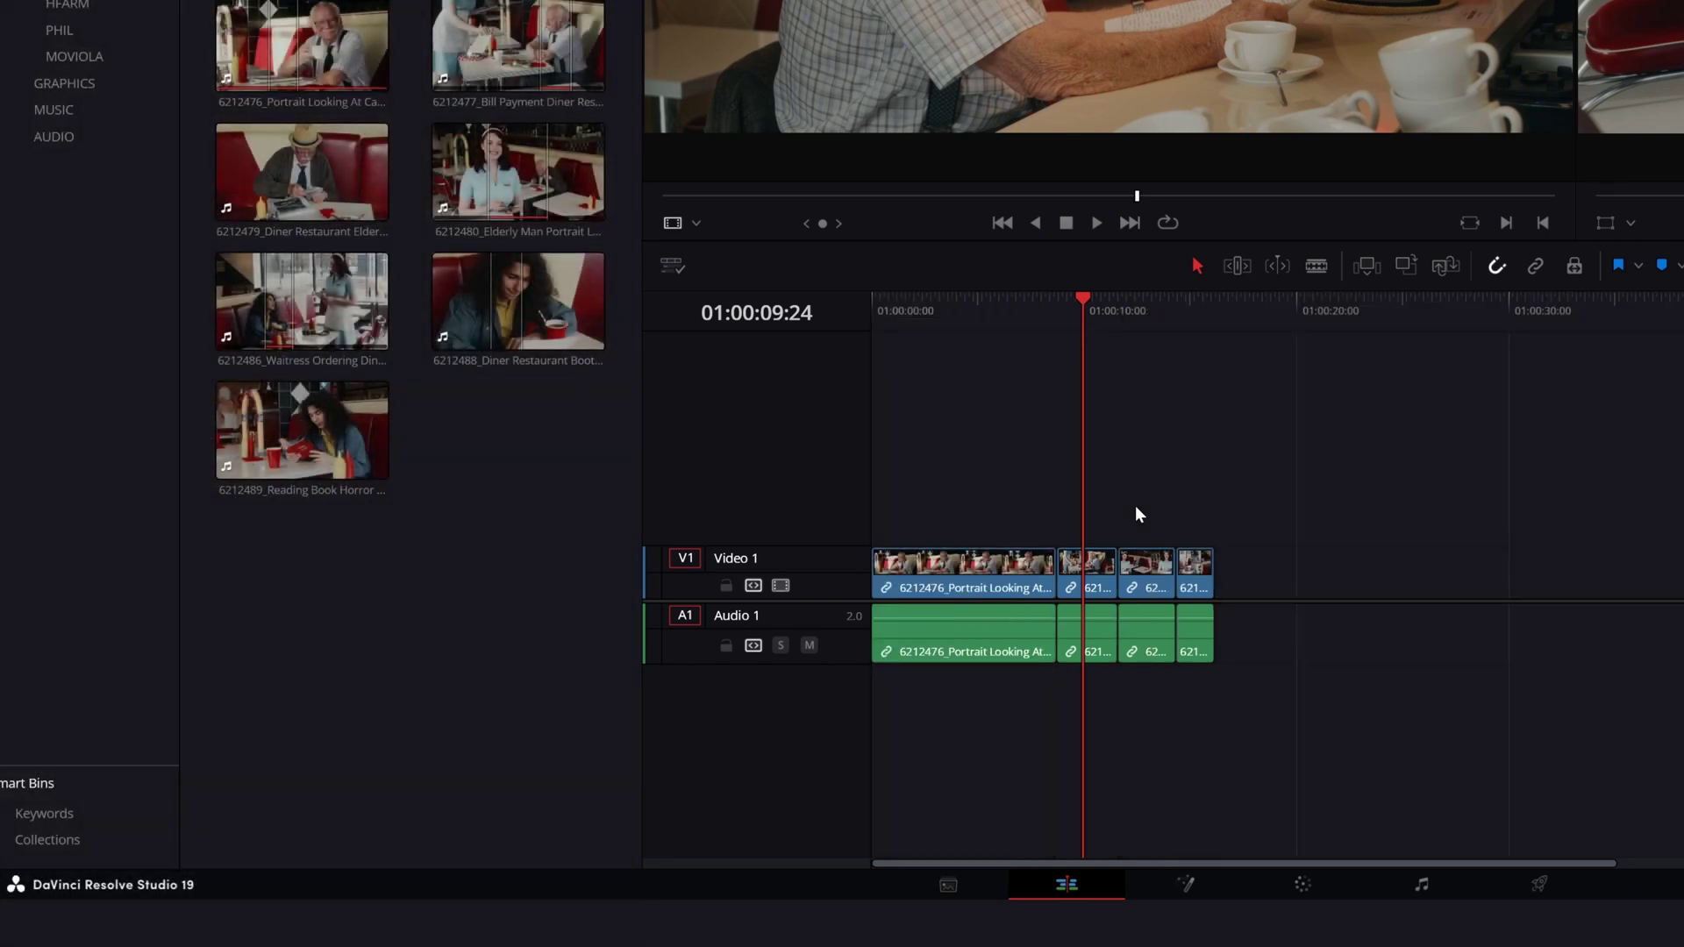
Re-mark and clear the clip range, then insert the source clip at the next cut with F9
key("x")
key("alt+x")
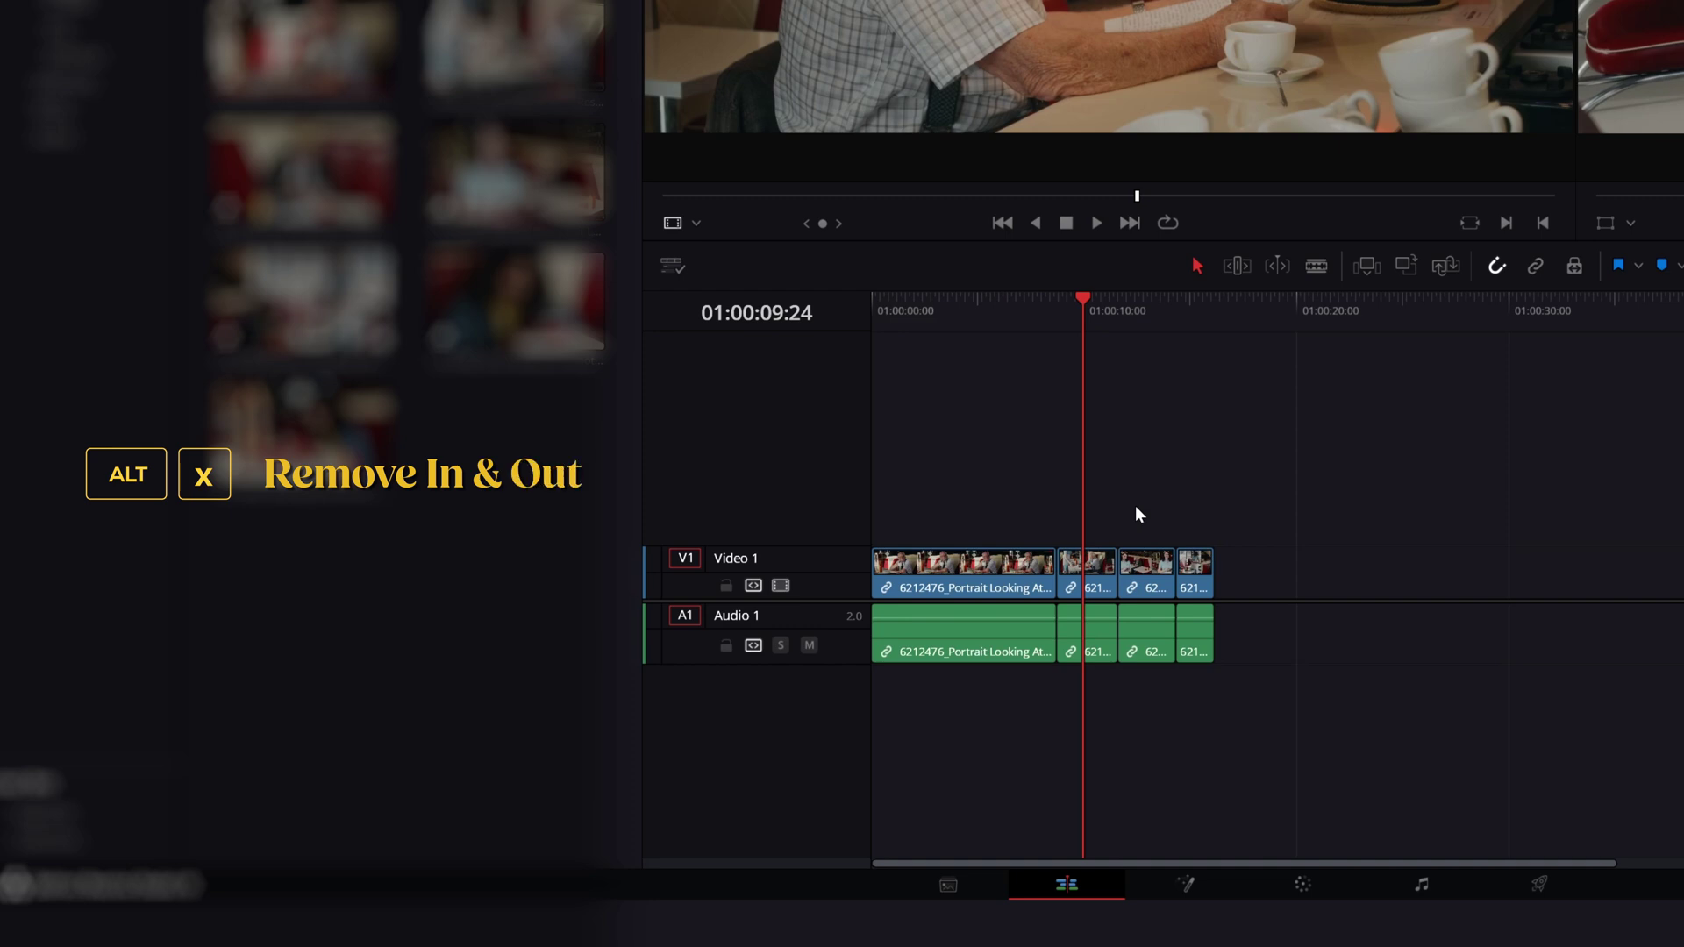
key("Down")
key("F9")
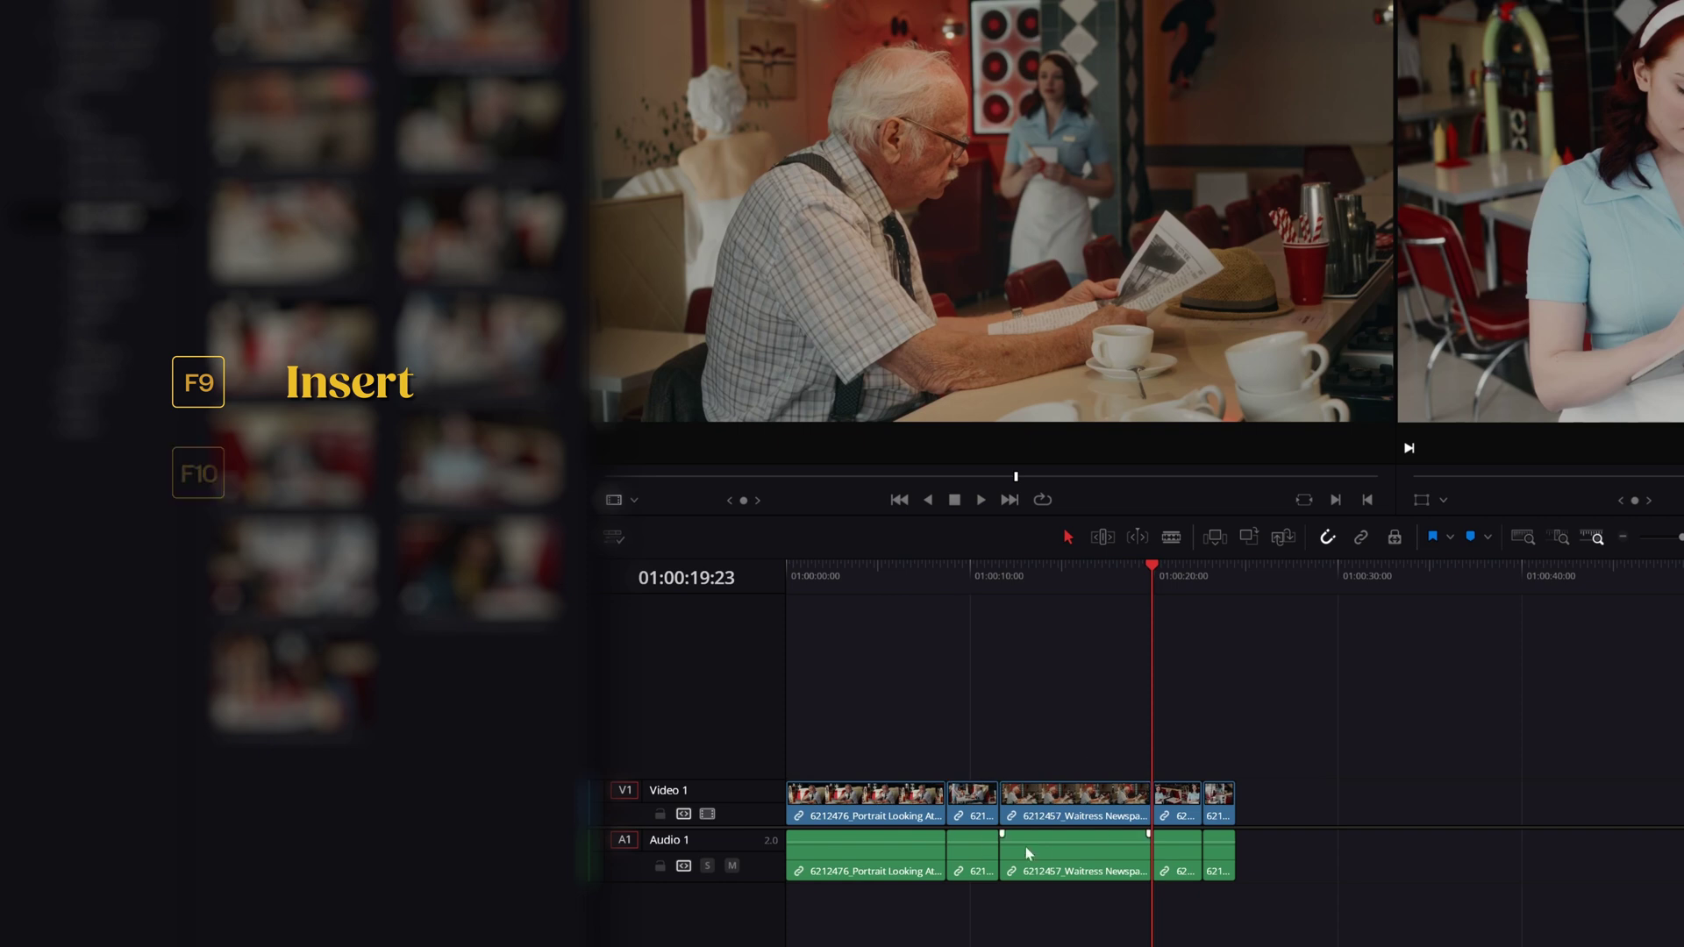
Overwrite the end of the edit with the source clip, then replace the first clip with it
key("F10")
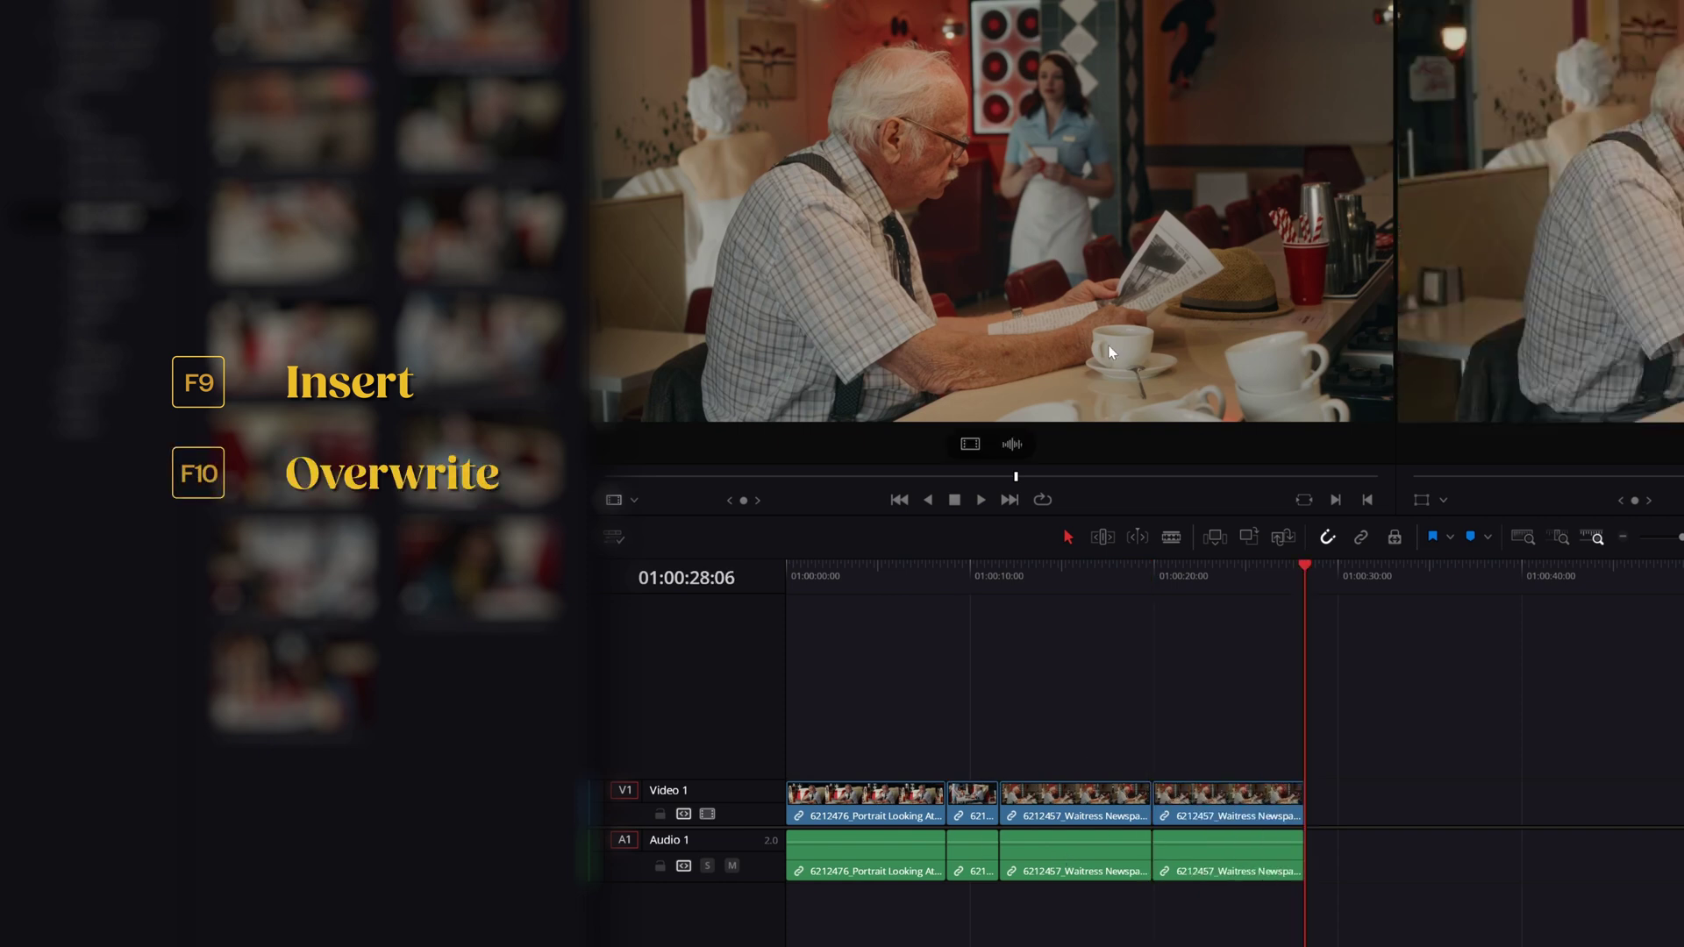
key("Home")
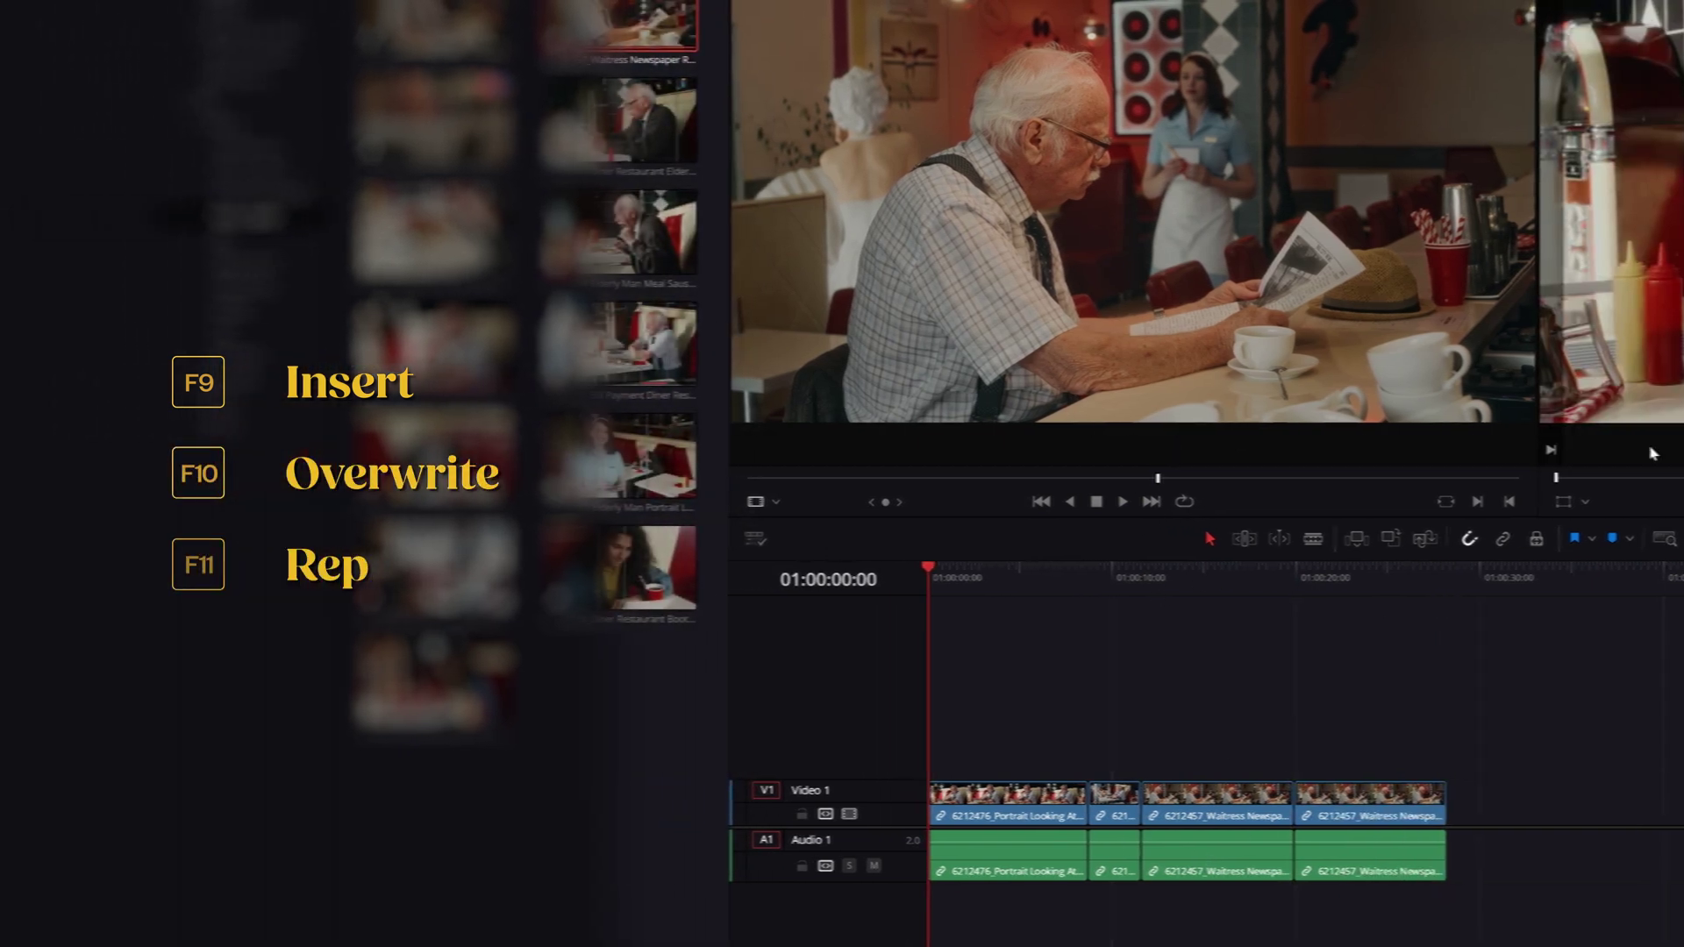
key("F11")
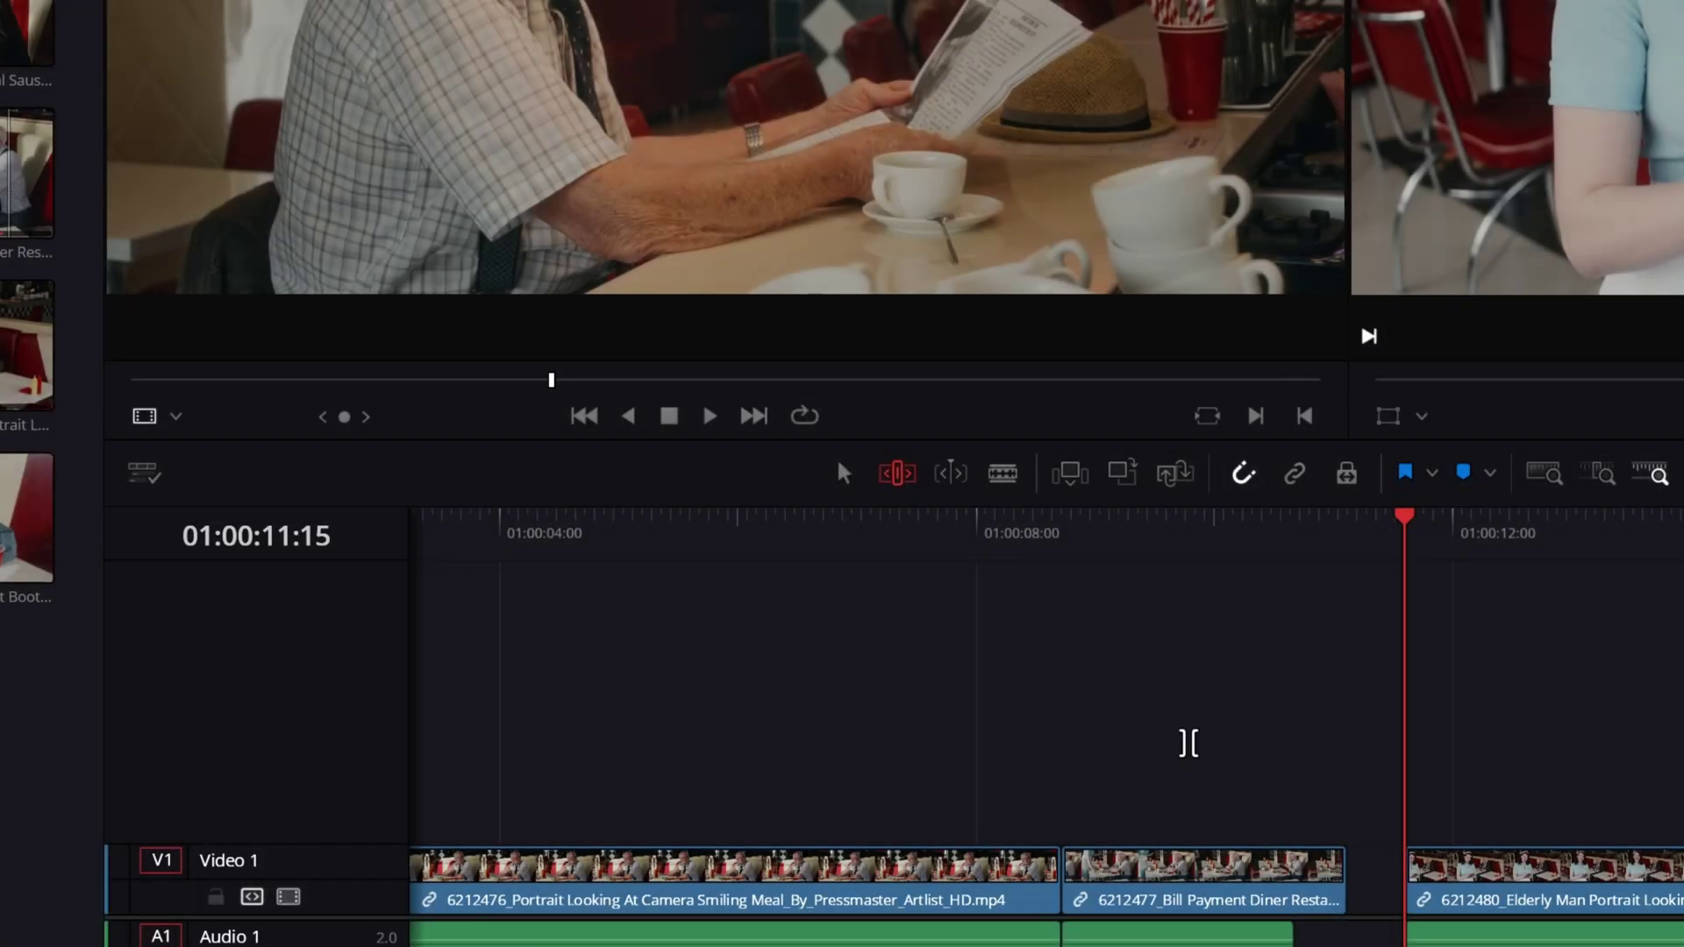
left_click(1368, 870)
left_click_drag(1178, 757, 1235, 770)
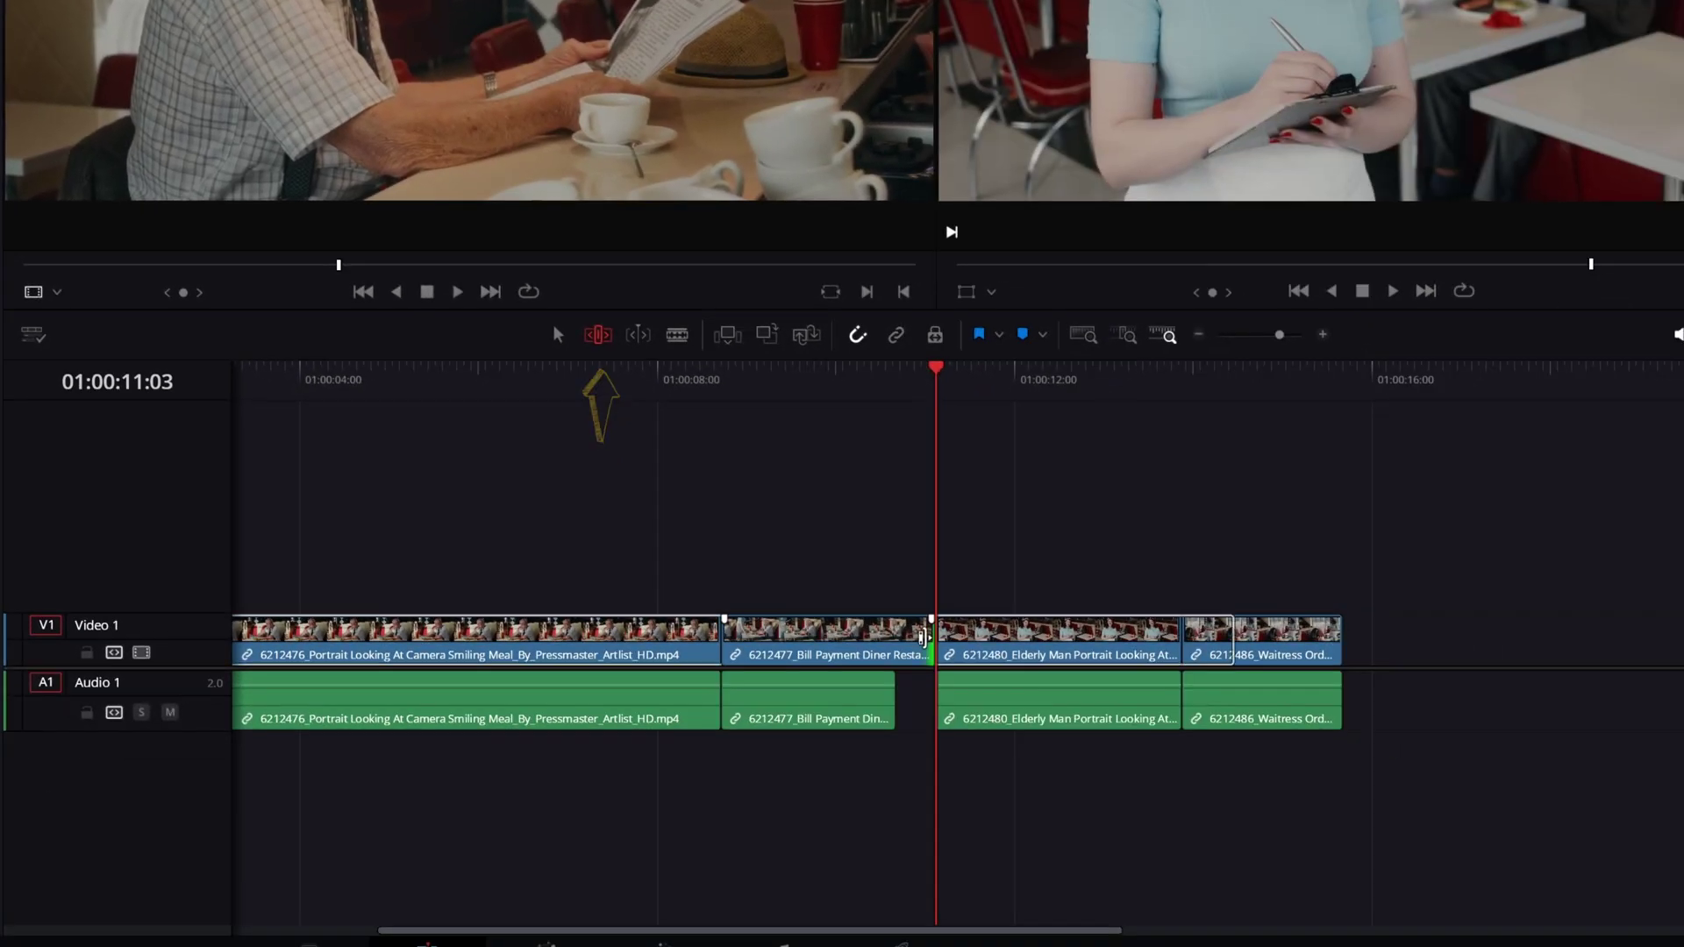
left_click_drag(1015, 646, 1072, 605)
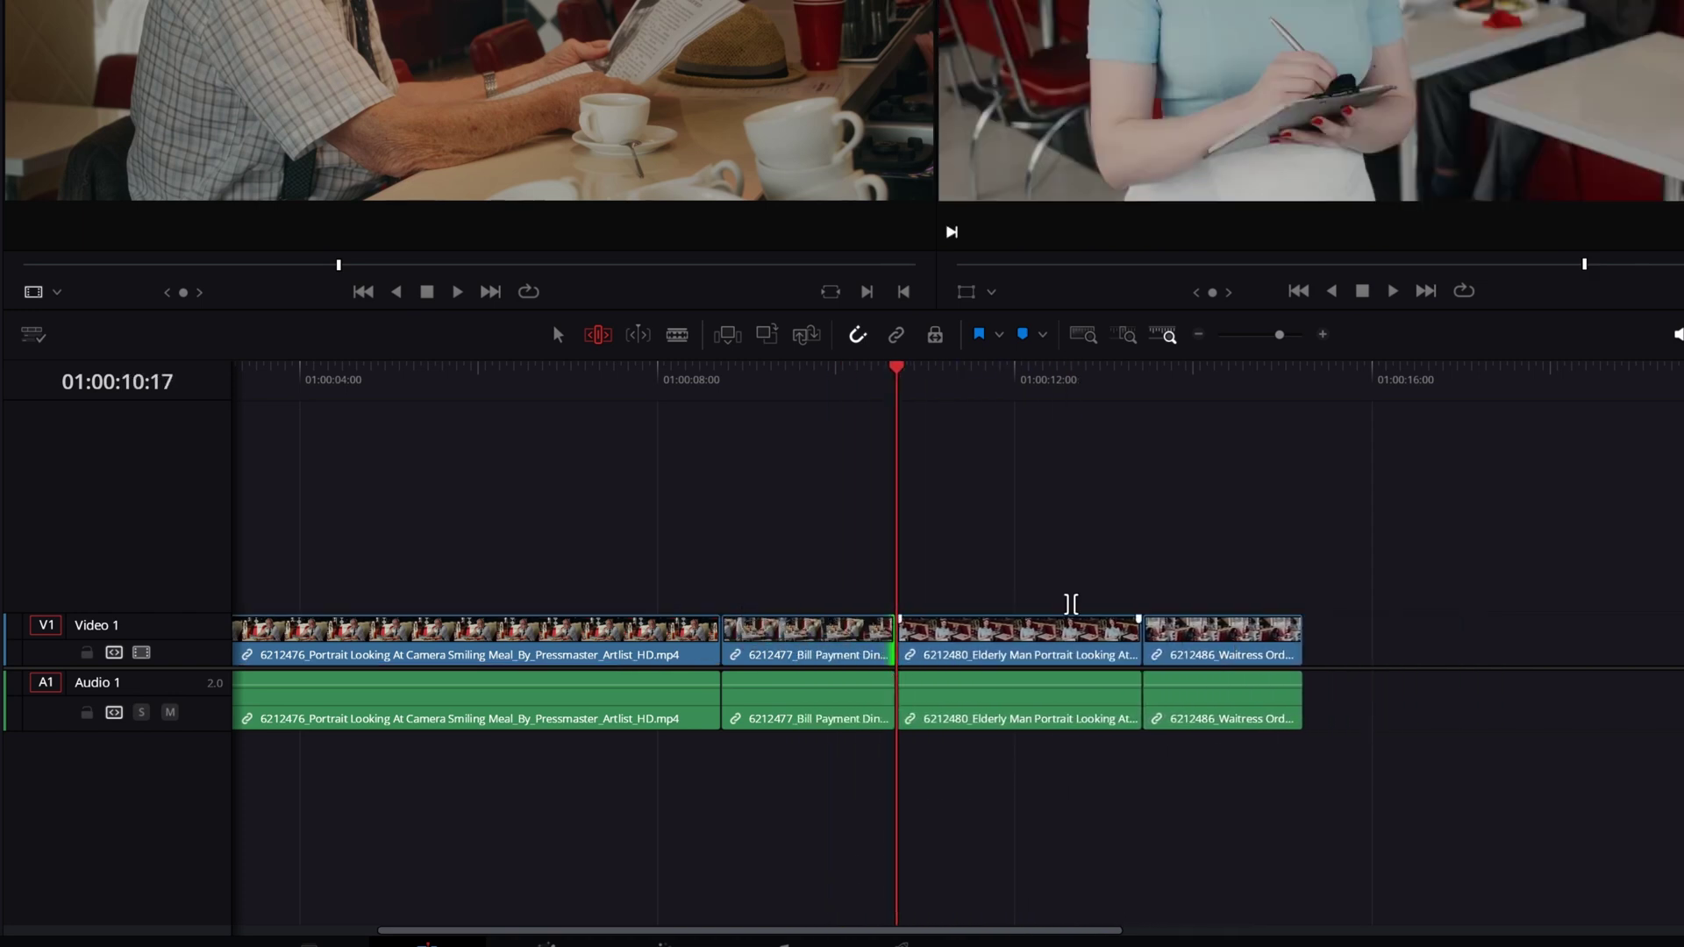
key("a")
left_click_drag(974, 649, 928, 650)
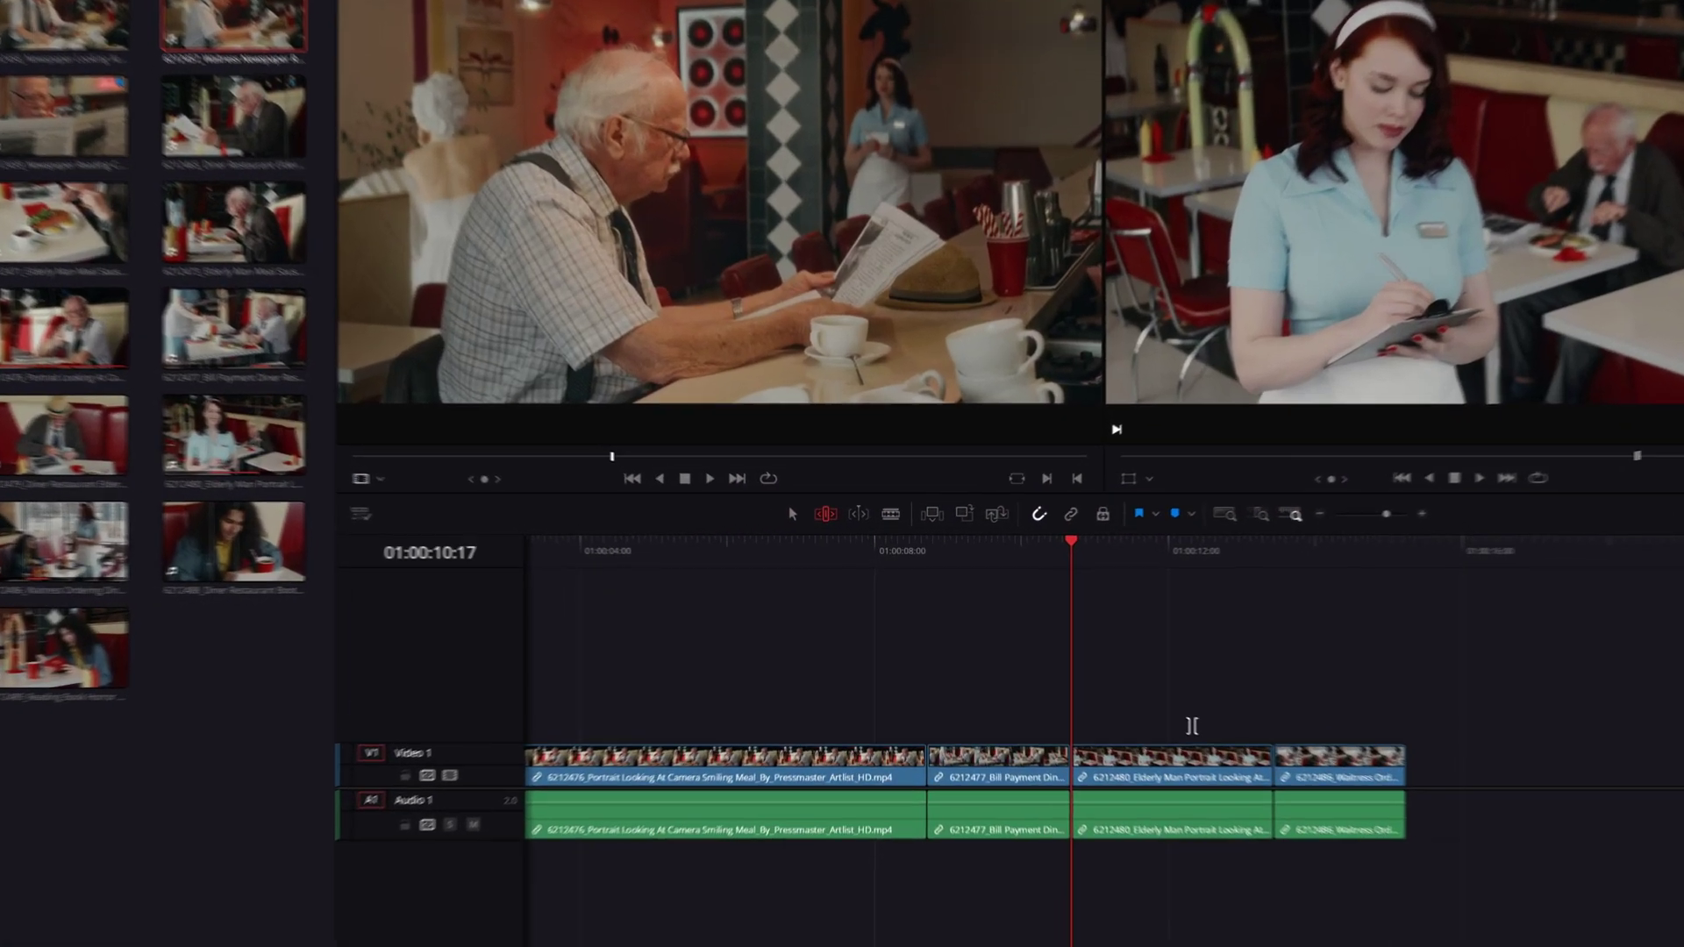
Switch the timeline to Trim Edit mode with T
key("t")
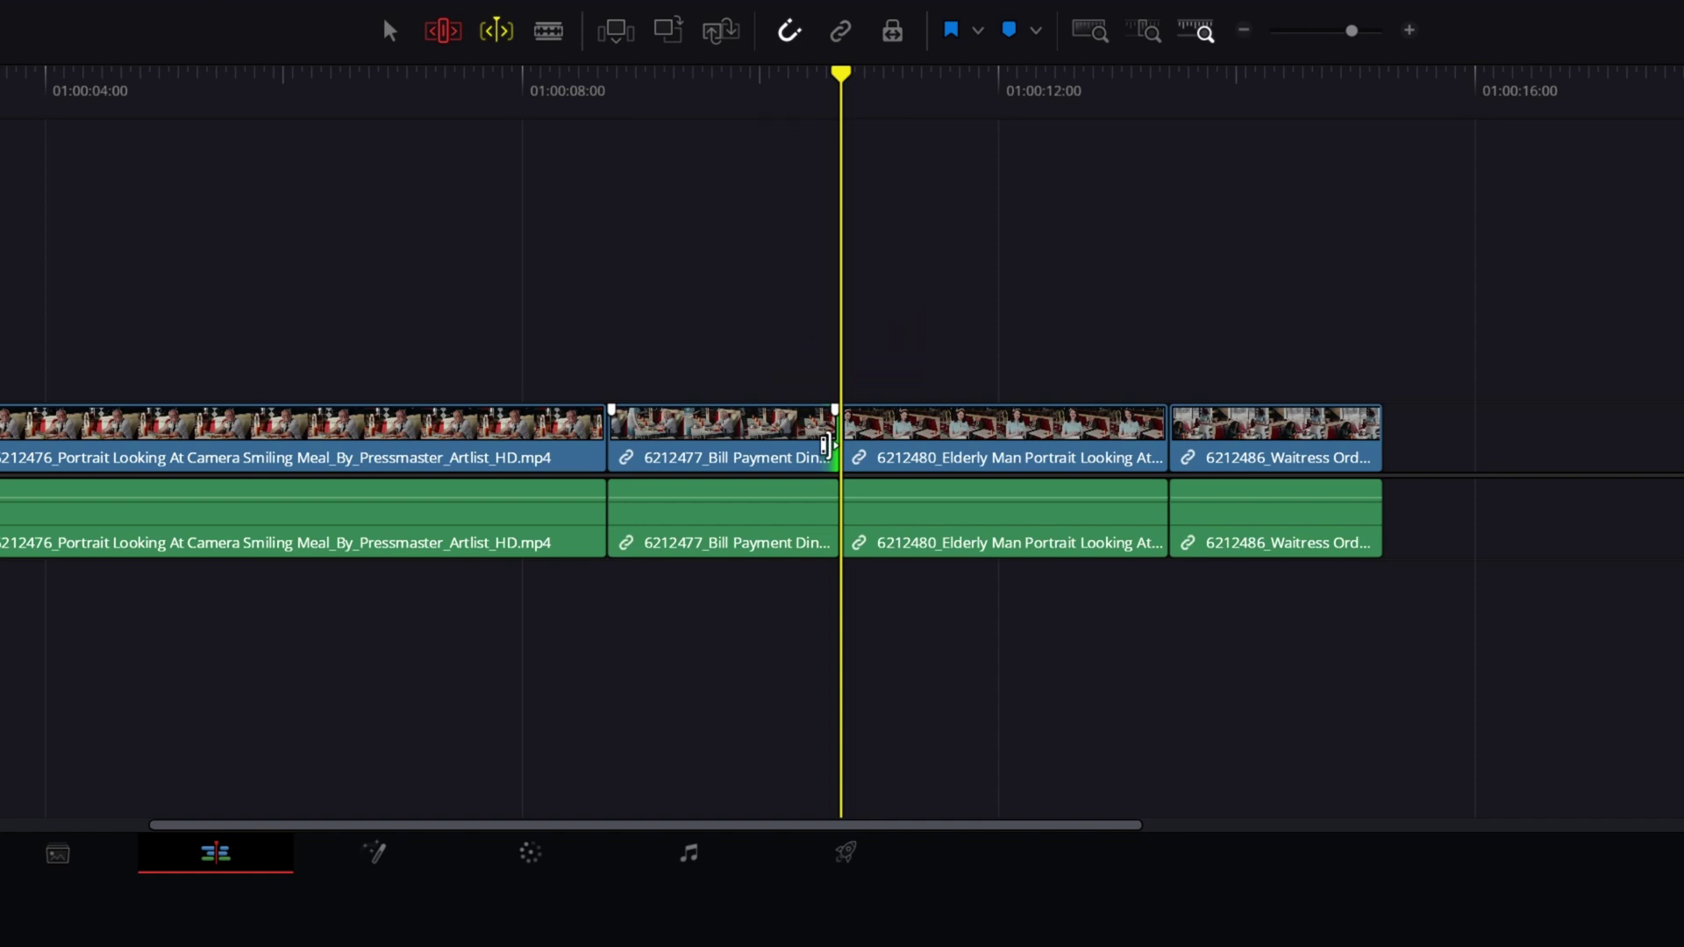
Nudge the Elderly Man clip's head by one- and ten-frame steps, then preview a dynamic trim
key("period")
key("period")
key("period")
key("period")
key("period")
key("period")
key("period")
key("period")
key("period")
key("period")
key("period")
key("period")
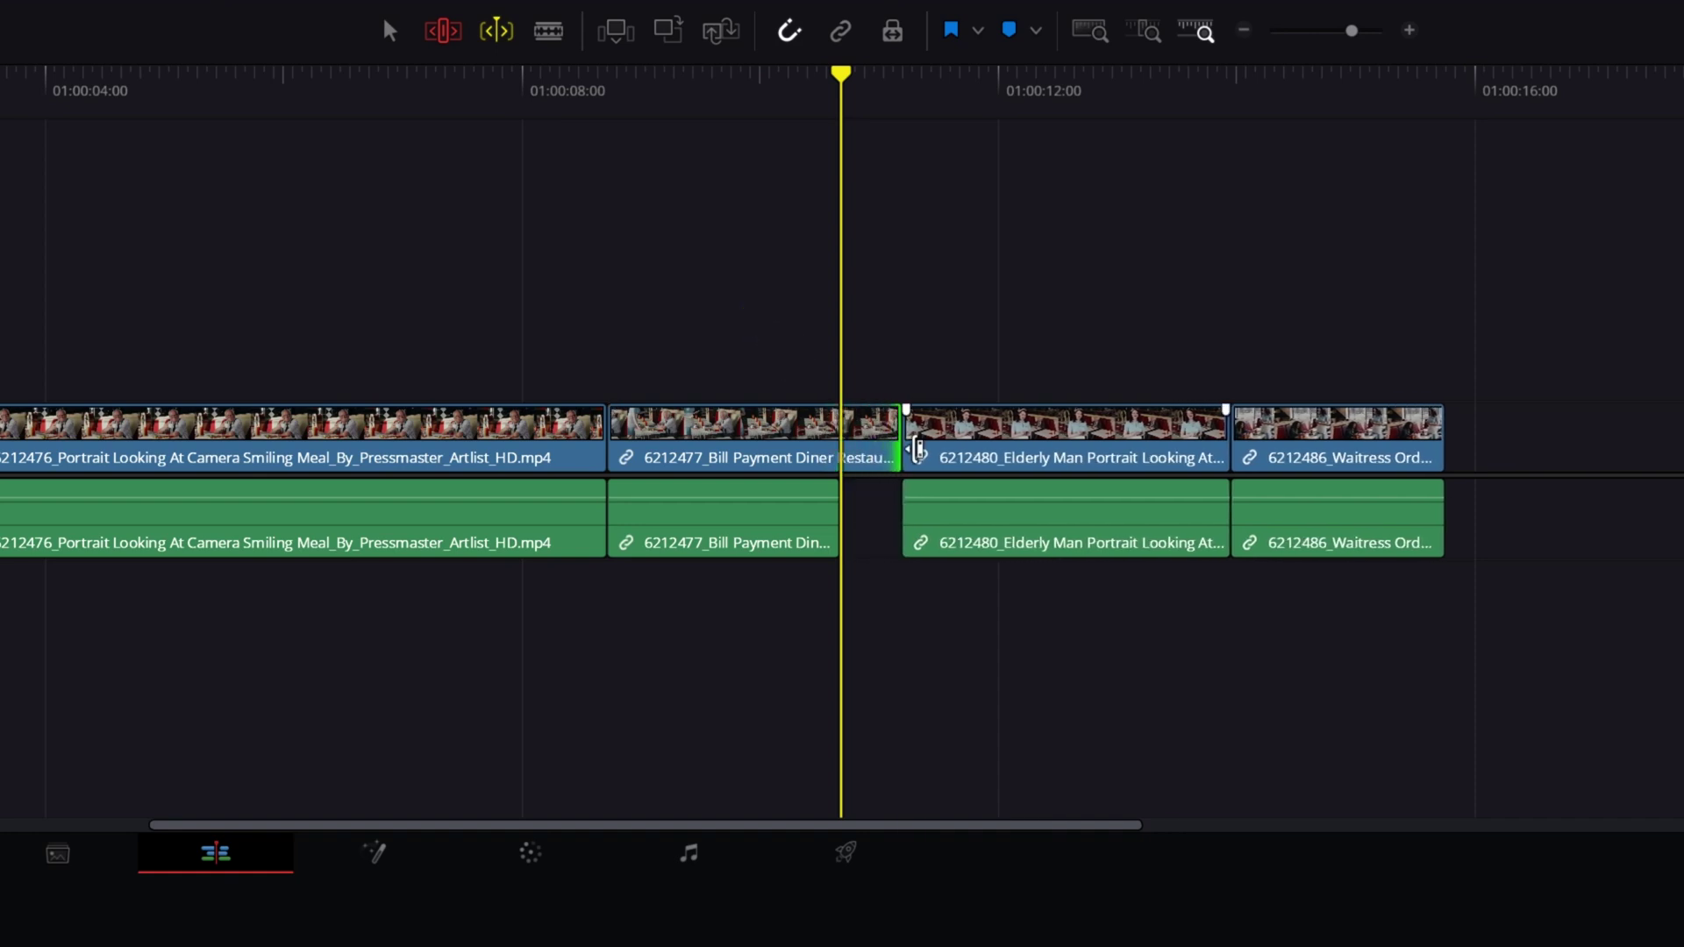
left_click(911, 447)
key("comma")
key("comma")
key("comma")
key("comma")
key("comma")
key("comma")
key("comma")
key("period")
key("period")
key("period")
key("period")
key("period")
key("period")
key("period")
key("period")
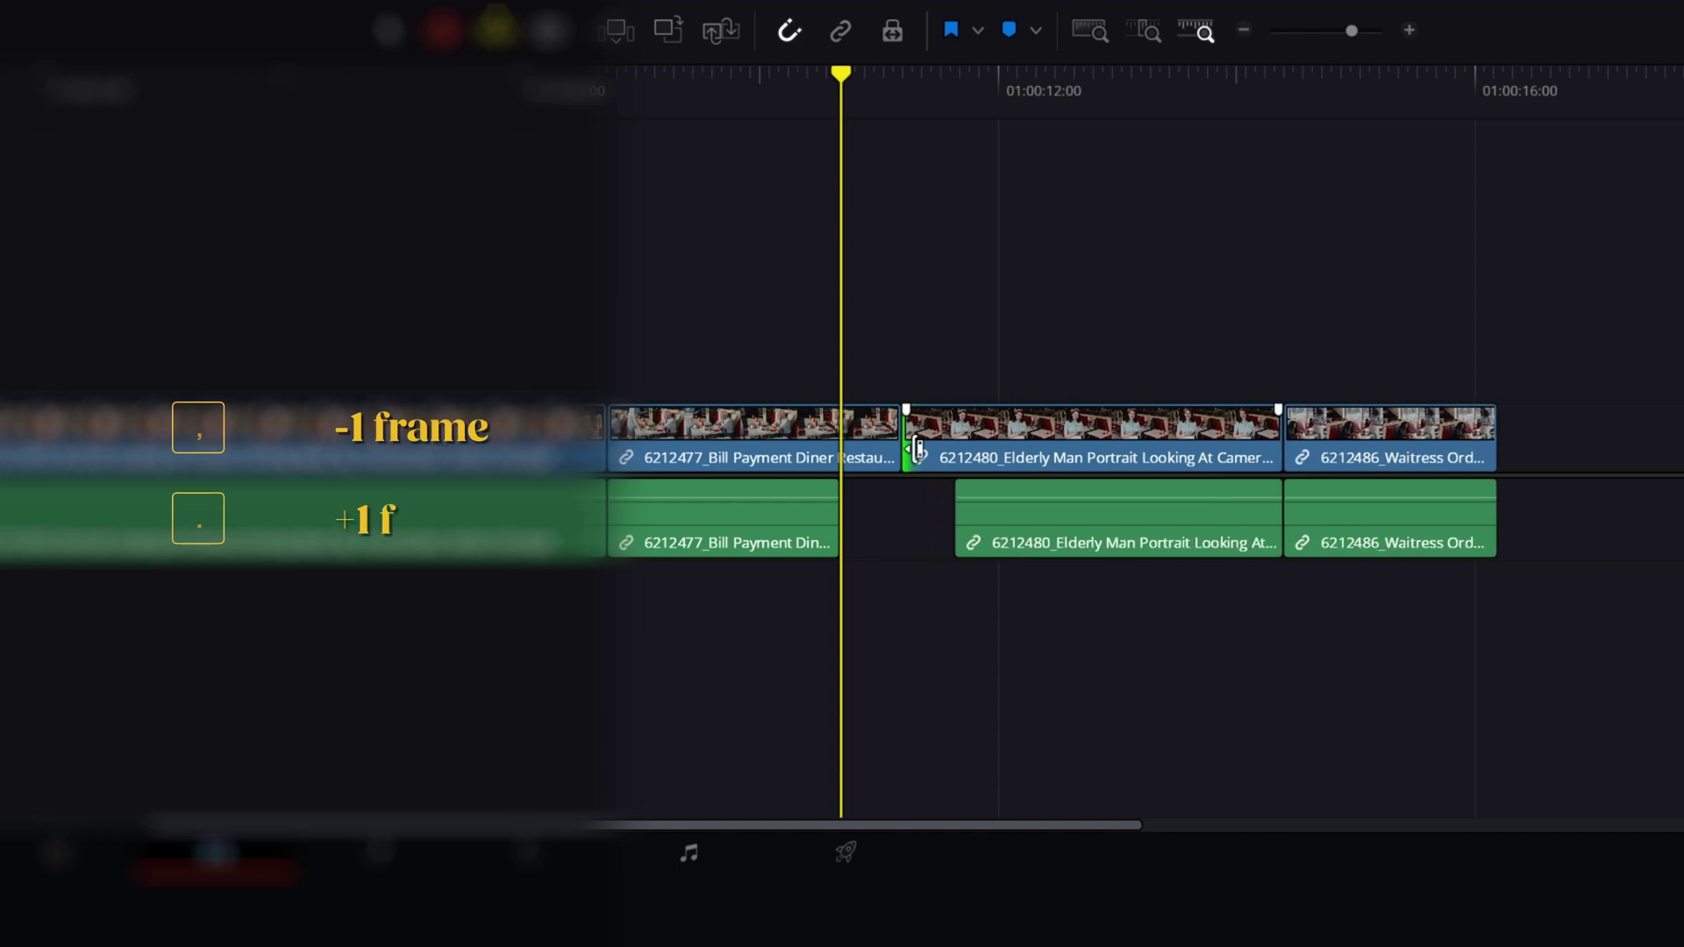
key("ctrl+equal")
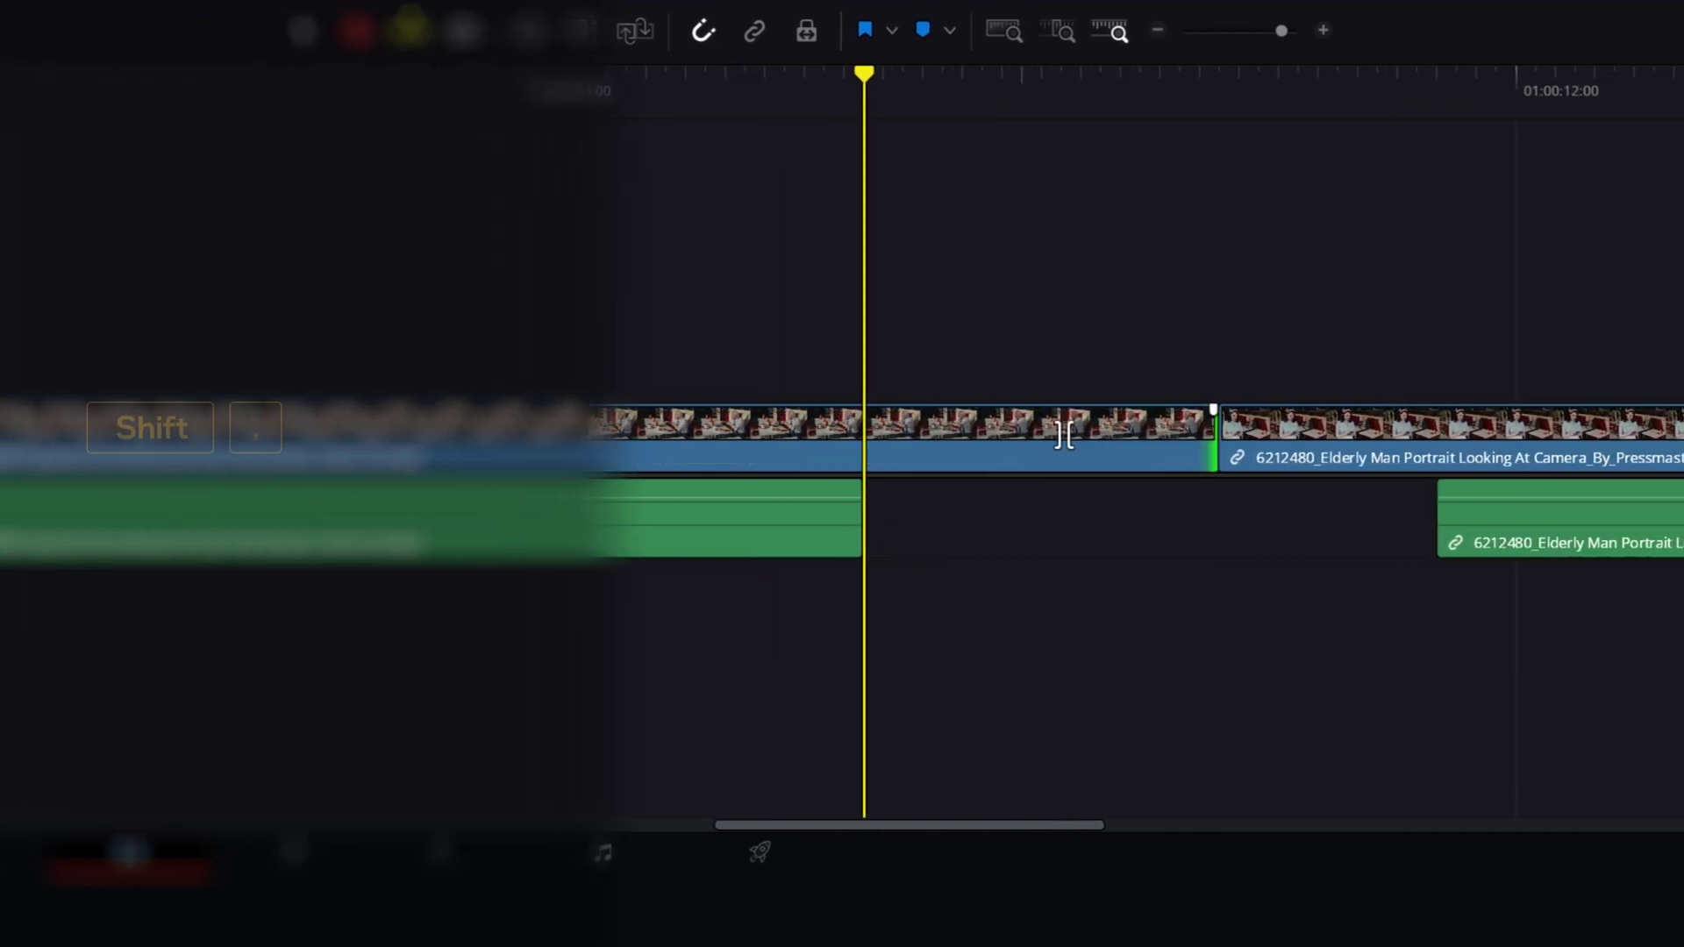
key("shift+comma")
key("shift+period")
key("shift+period")
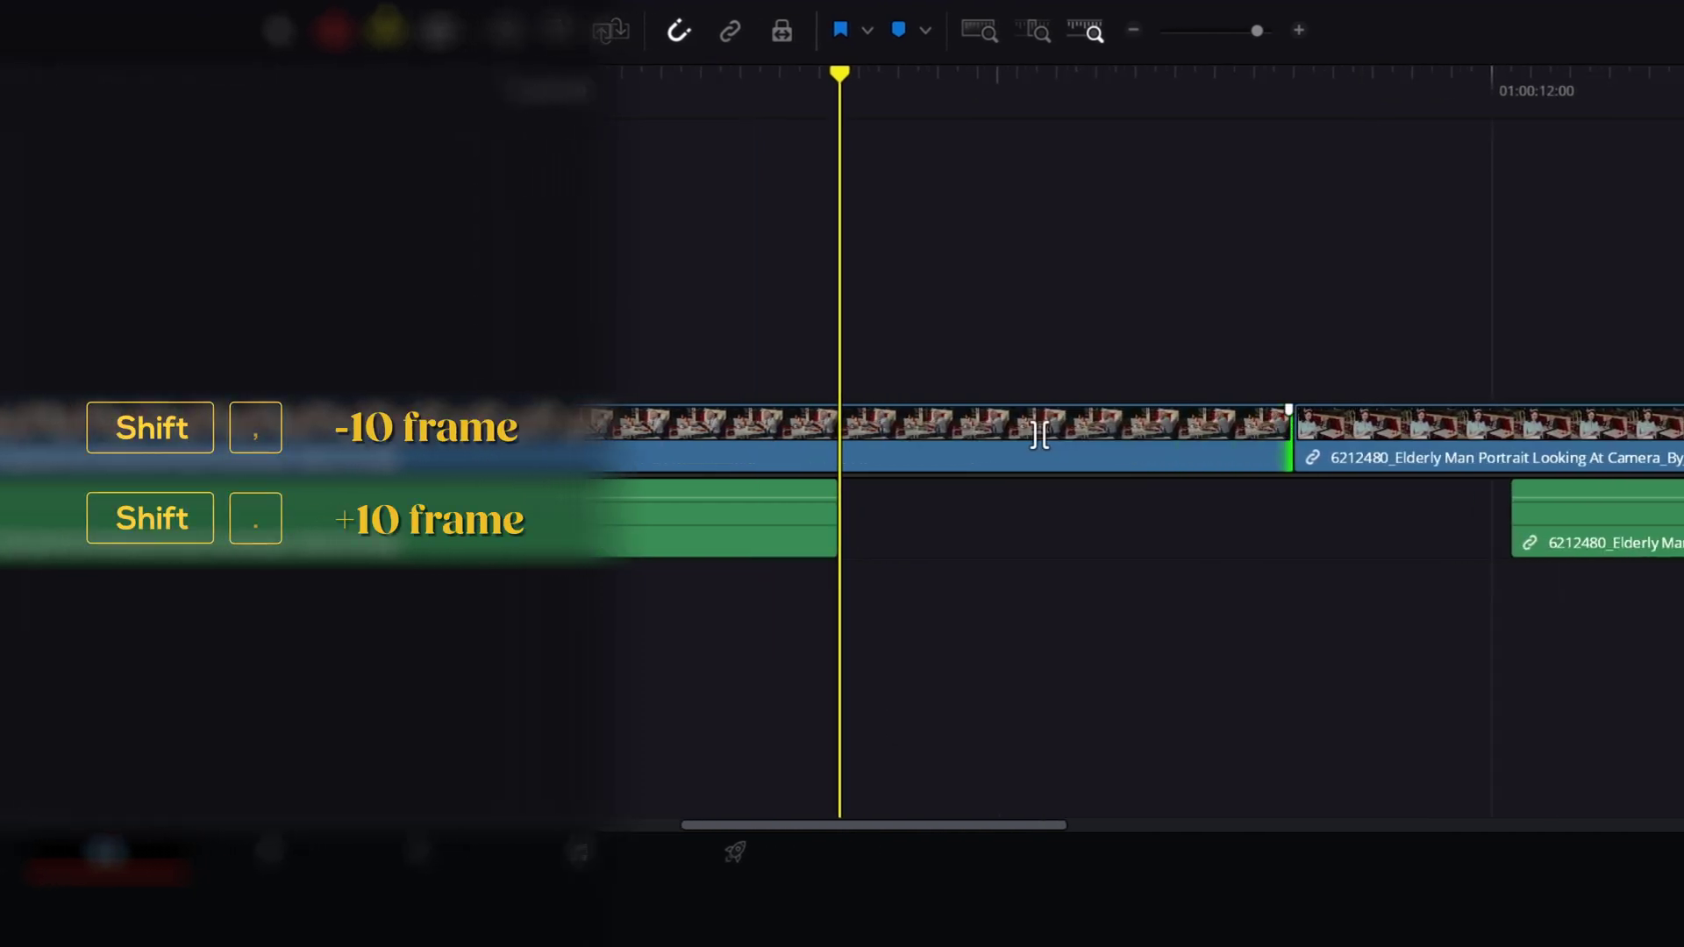
key("shift+comma")
key("shift+comma")
key("space")
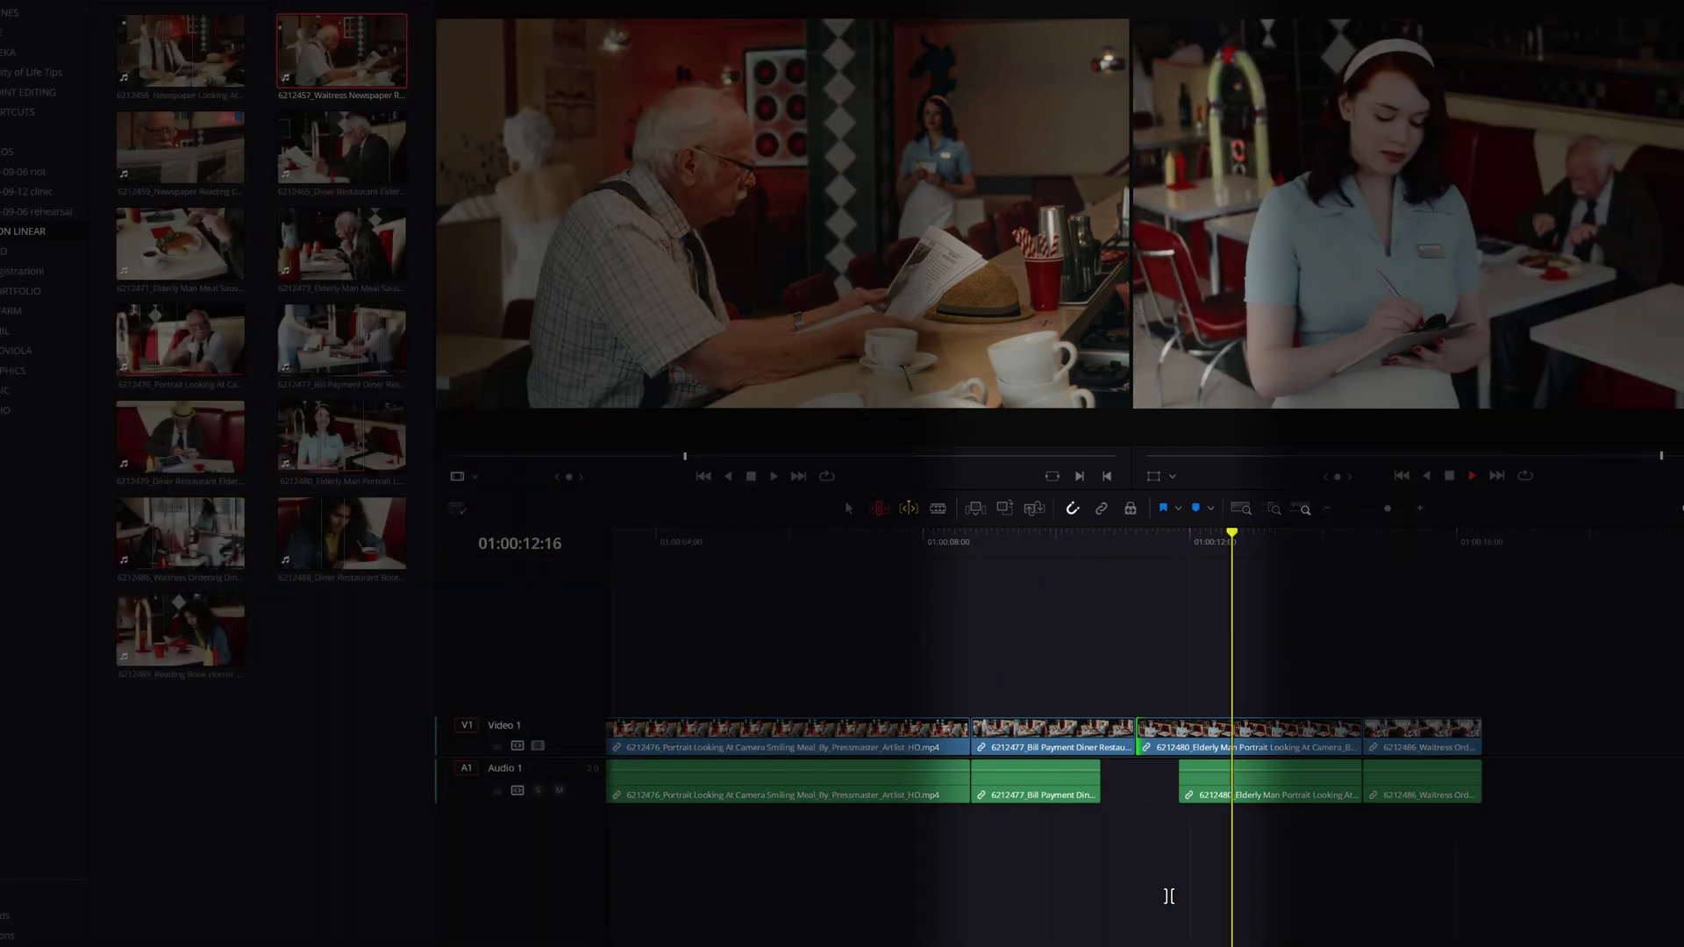
Stop the dynamic trim, return to Selection mode, and drag Bill Payment after Elderly Man
key("w")
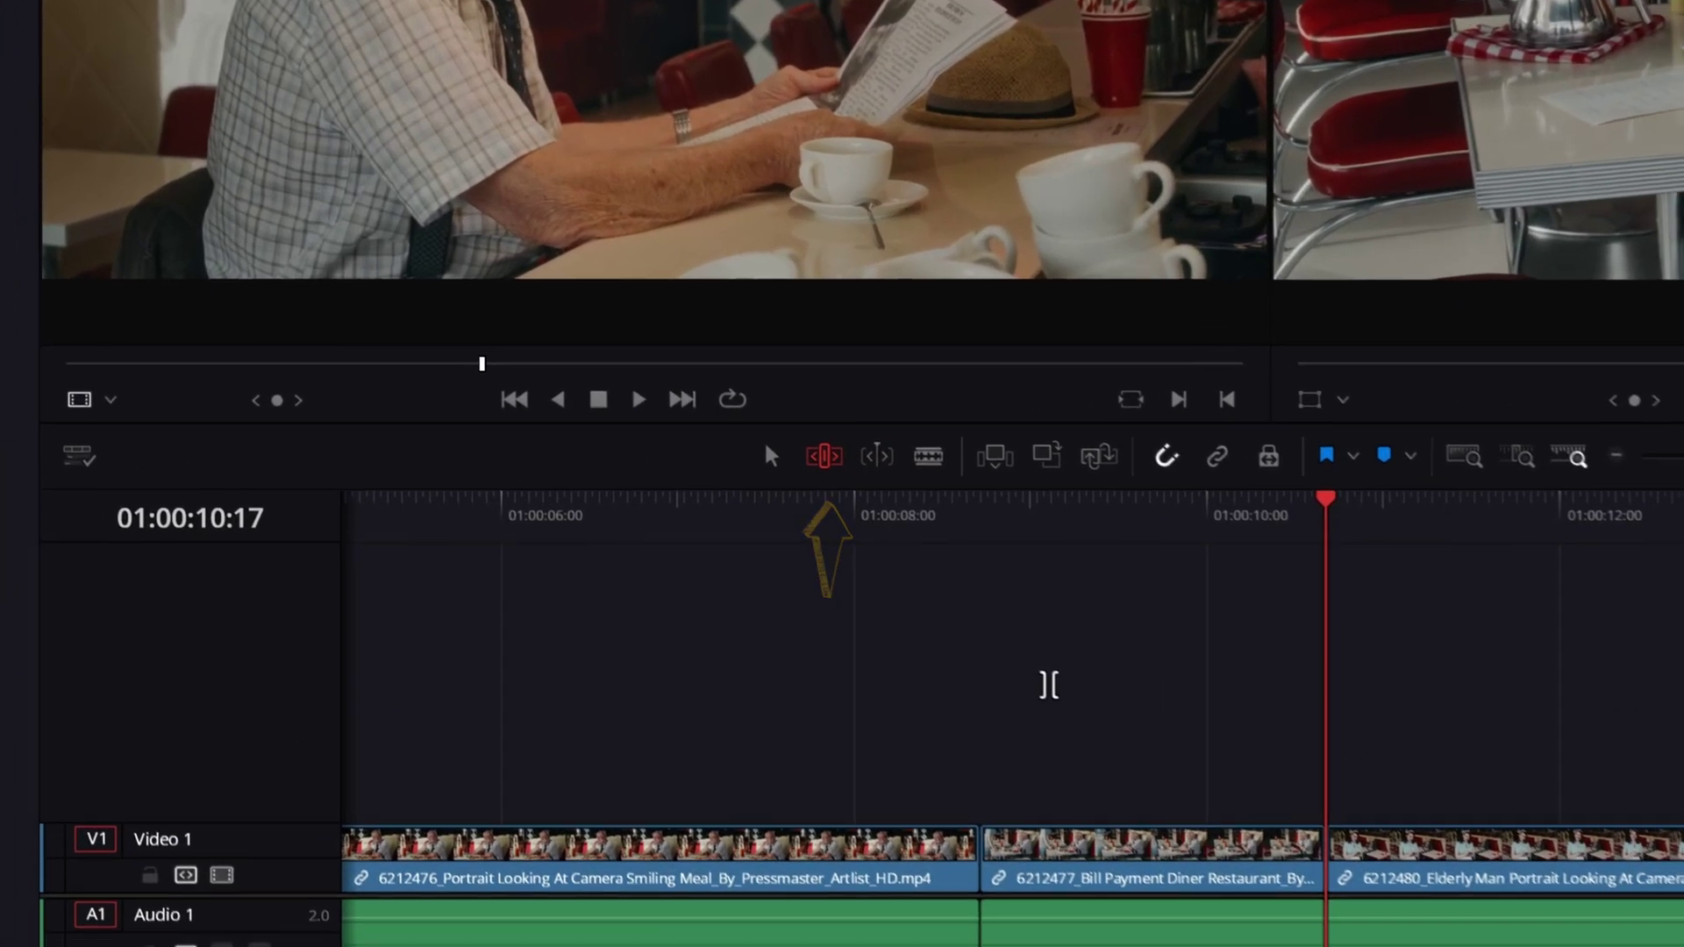
key("a")
left_click(1163, 868)
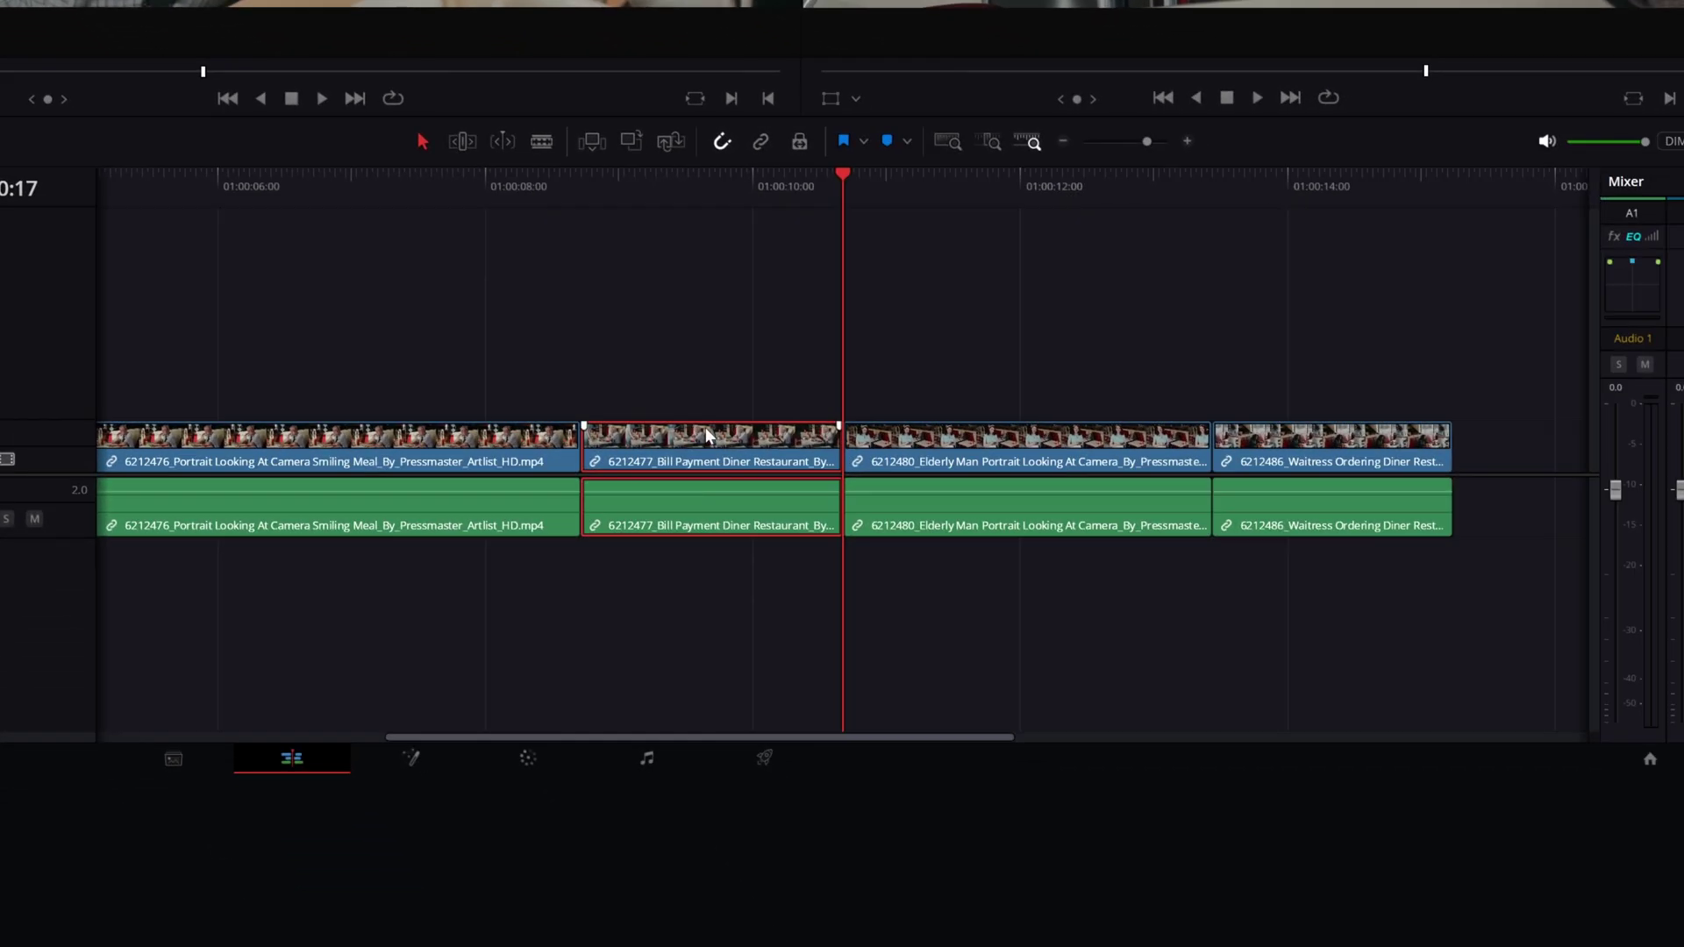
left_click_drag(708, 435, 1080, 436)
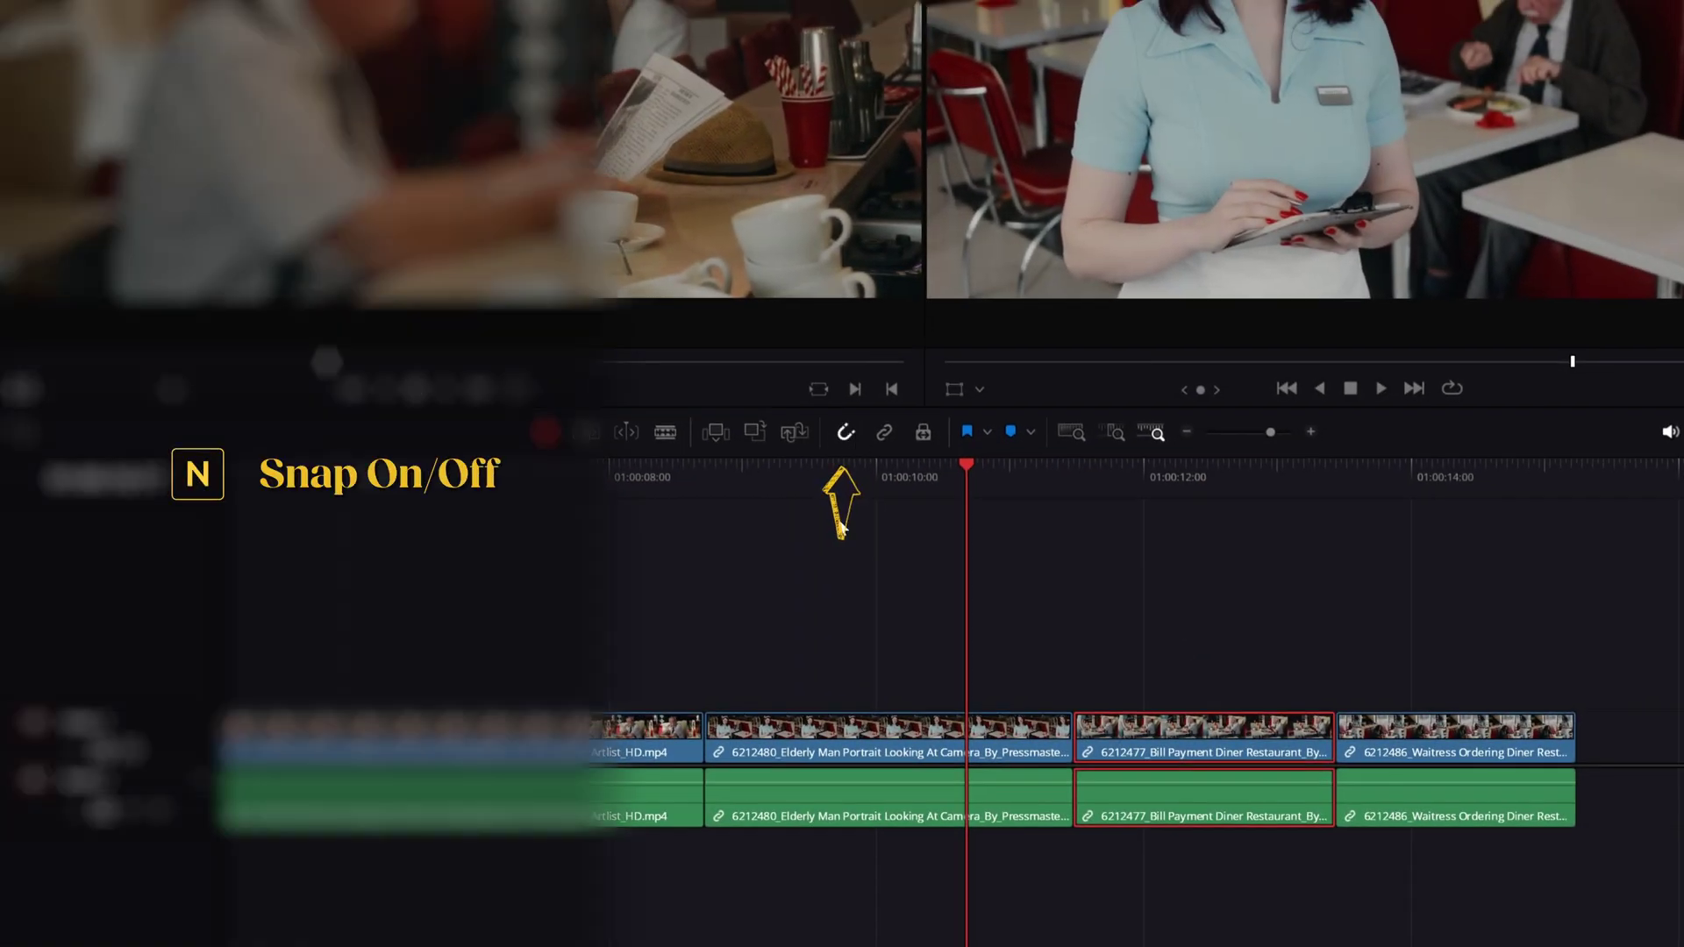
Turn snapping off with N and drag the Bill Payment clip back before Elderly Man
key("n")
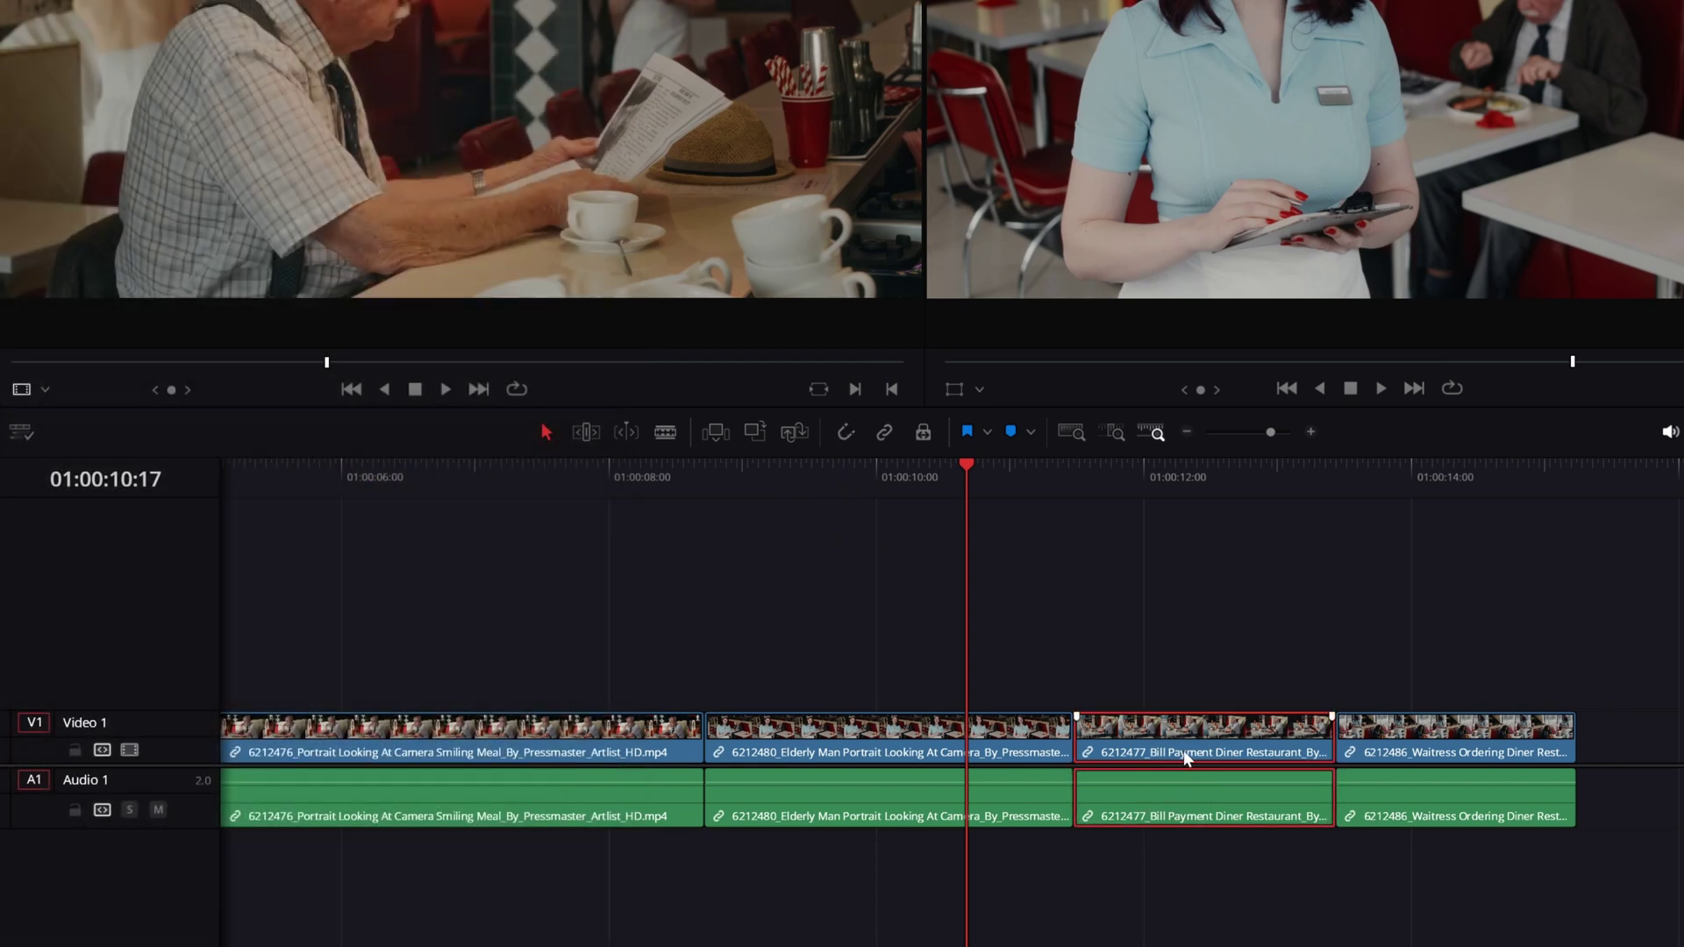
left_click_drag(1190, 748, 815, 760)
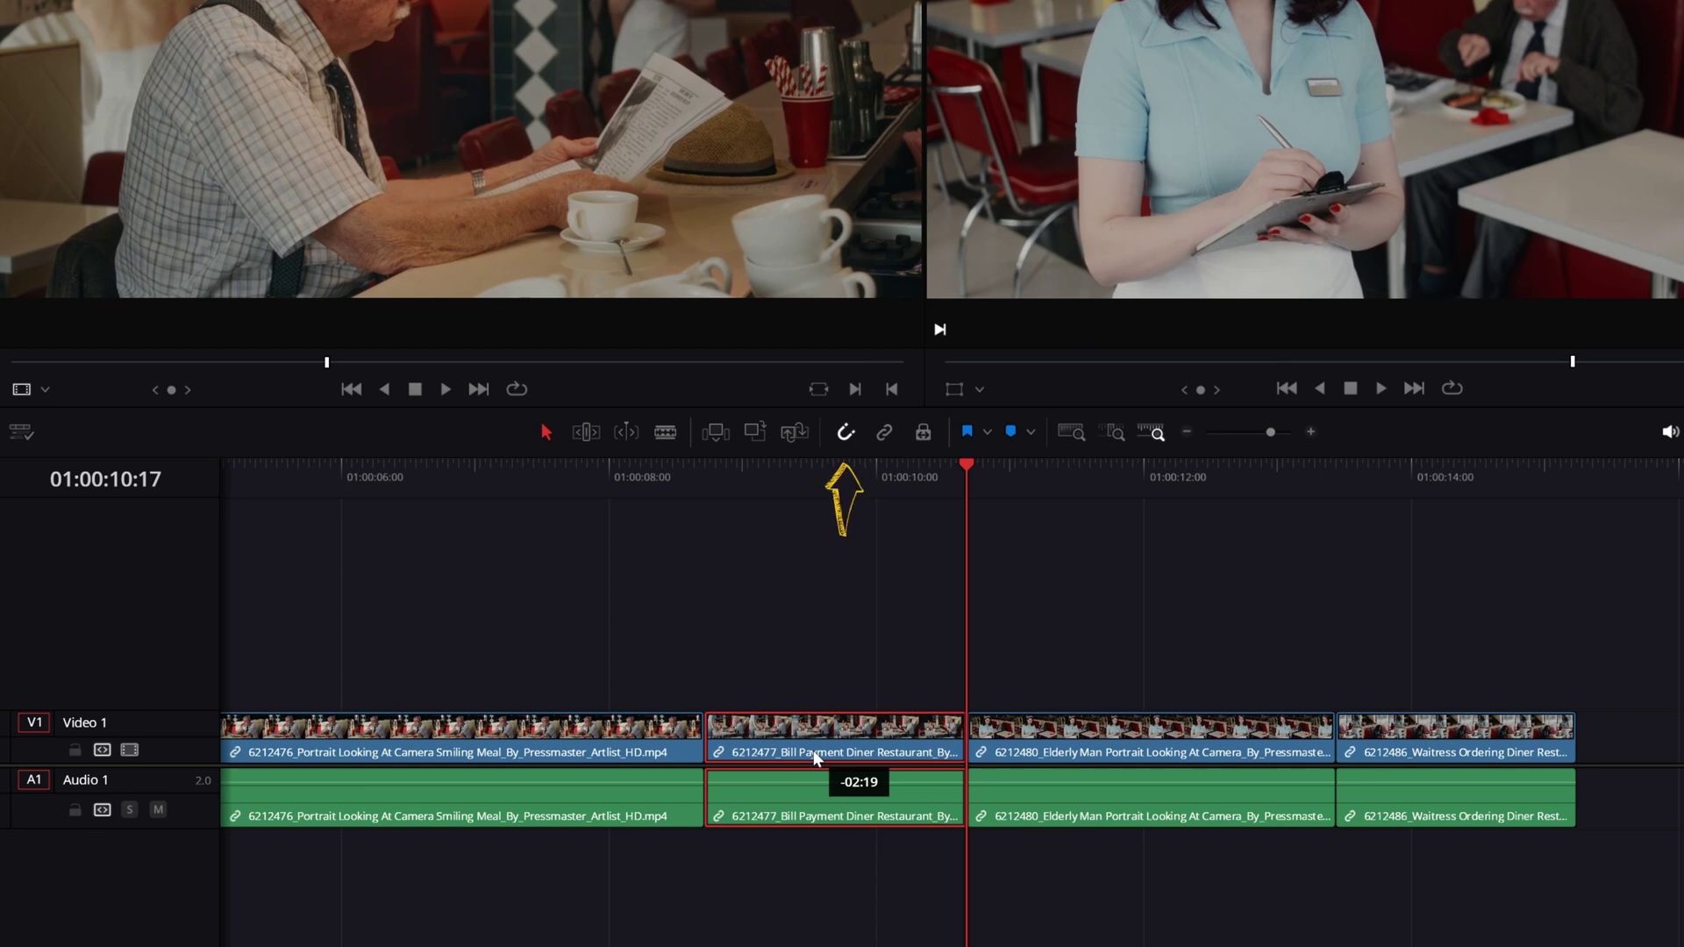
left_click_drag(816, 760, 816, 760)
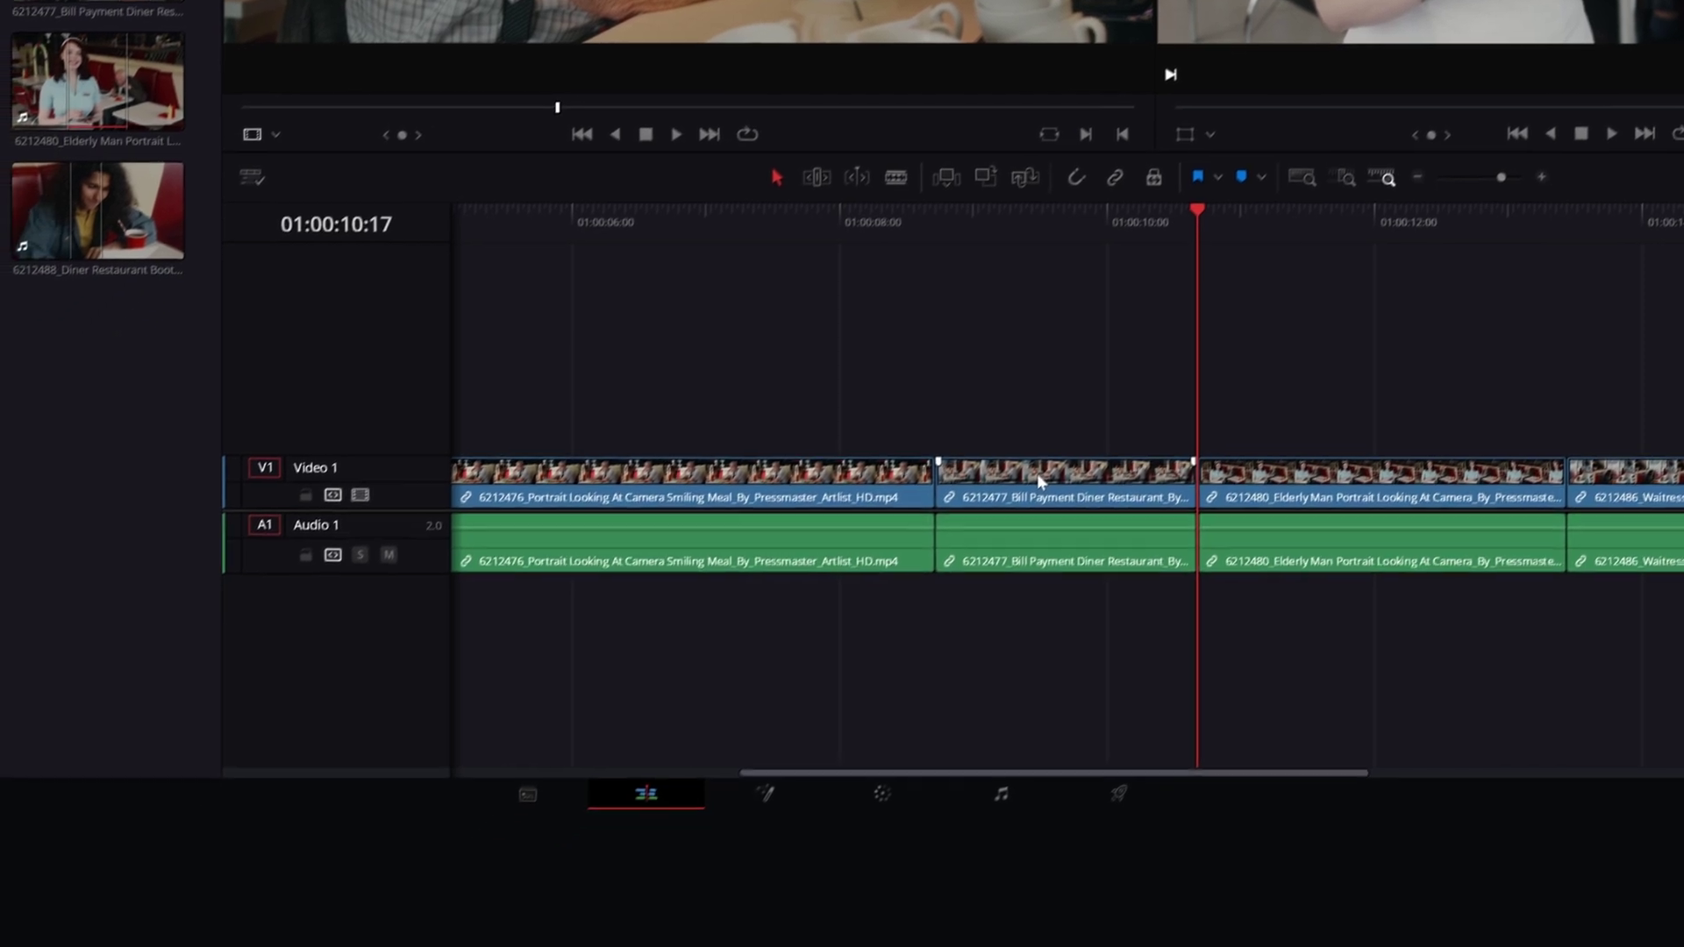
Set the Bill Payment clip to 200% via the retime controls' Change Speed menu
key("ctrl+r")
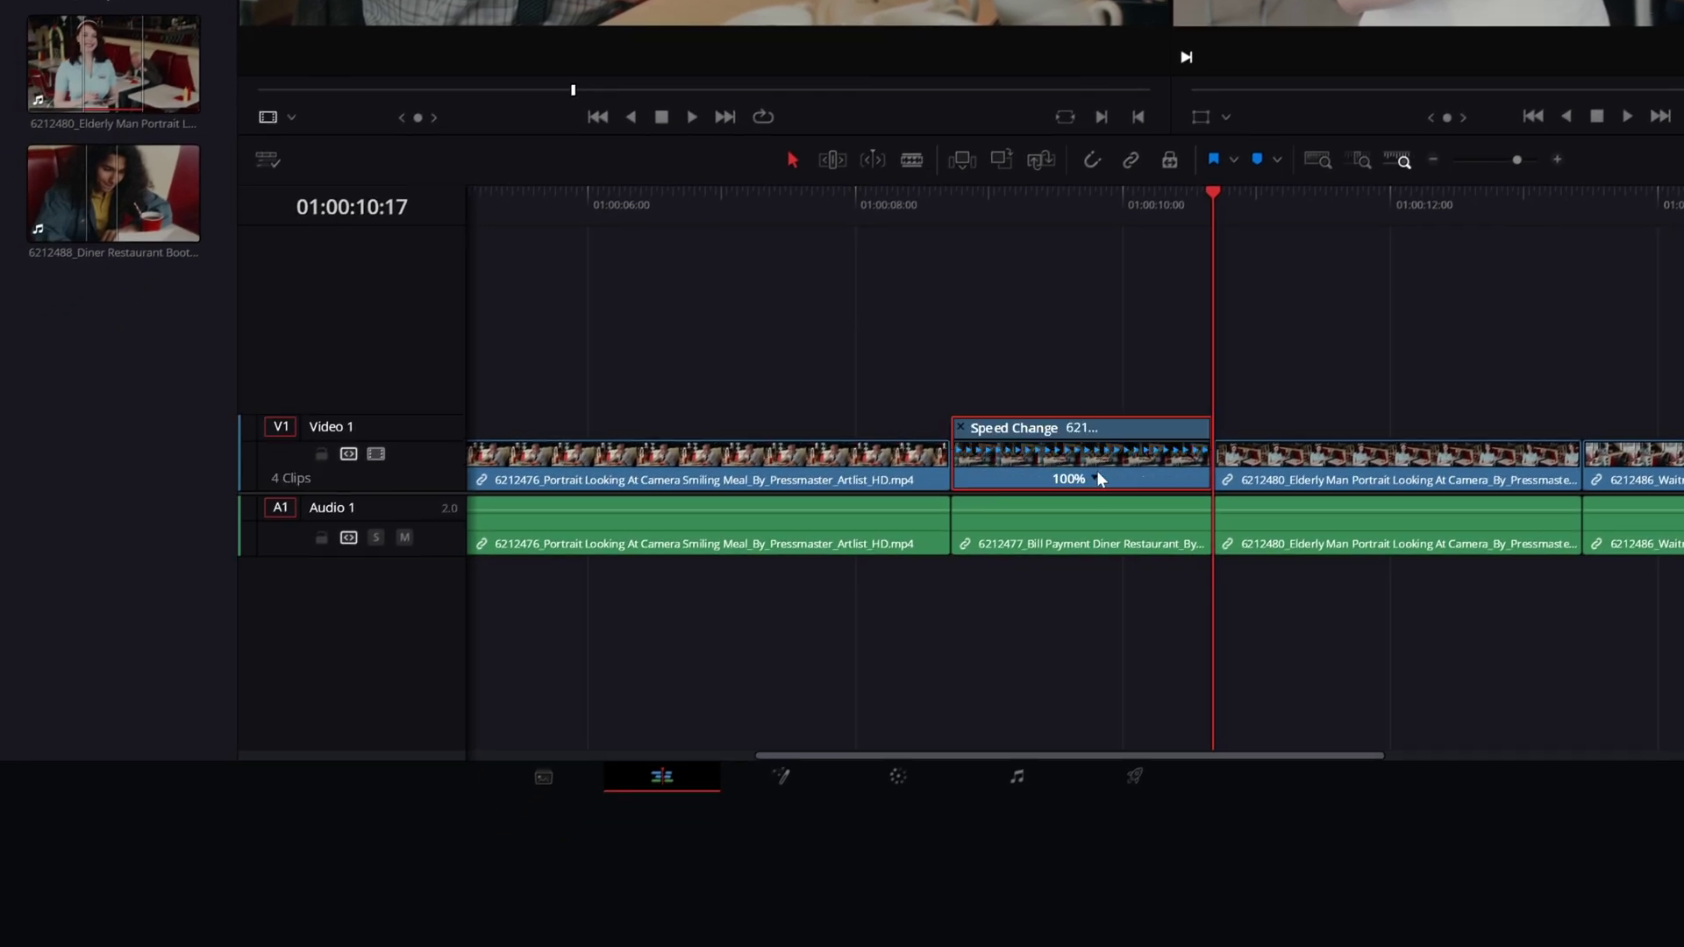
left_click(1097, 478)
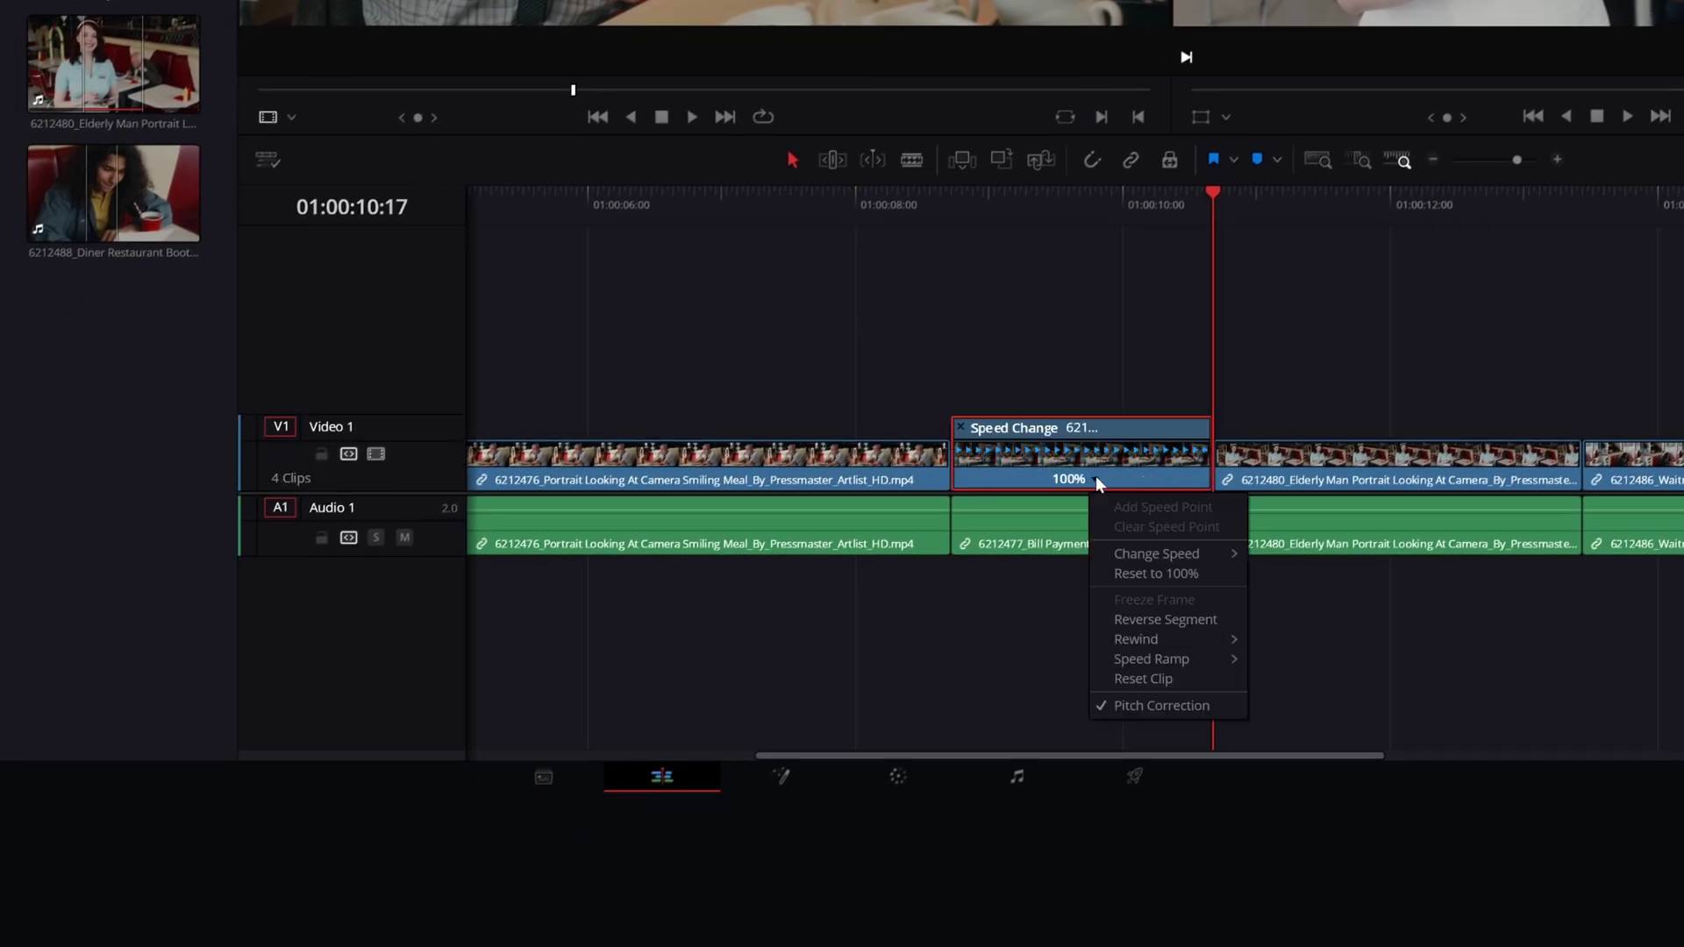
mouse_move(1172, 562)
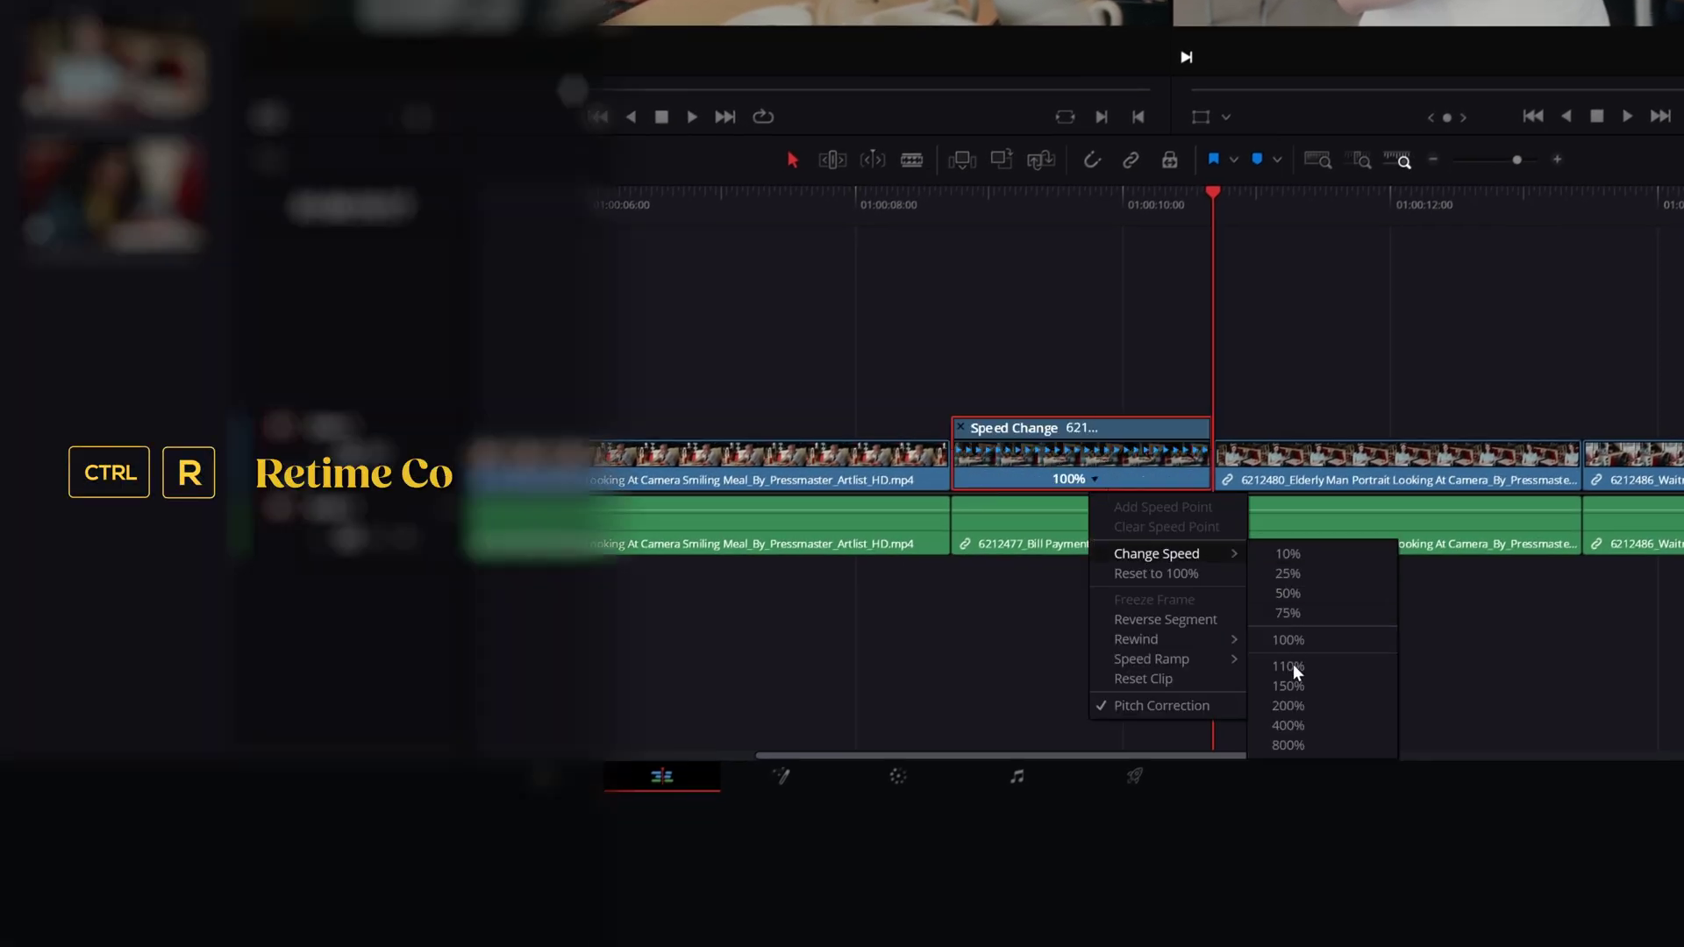
left_click(1300, 708)
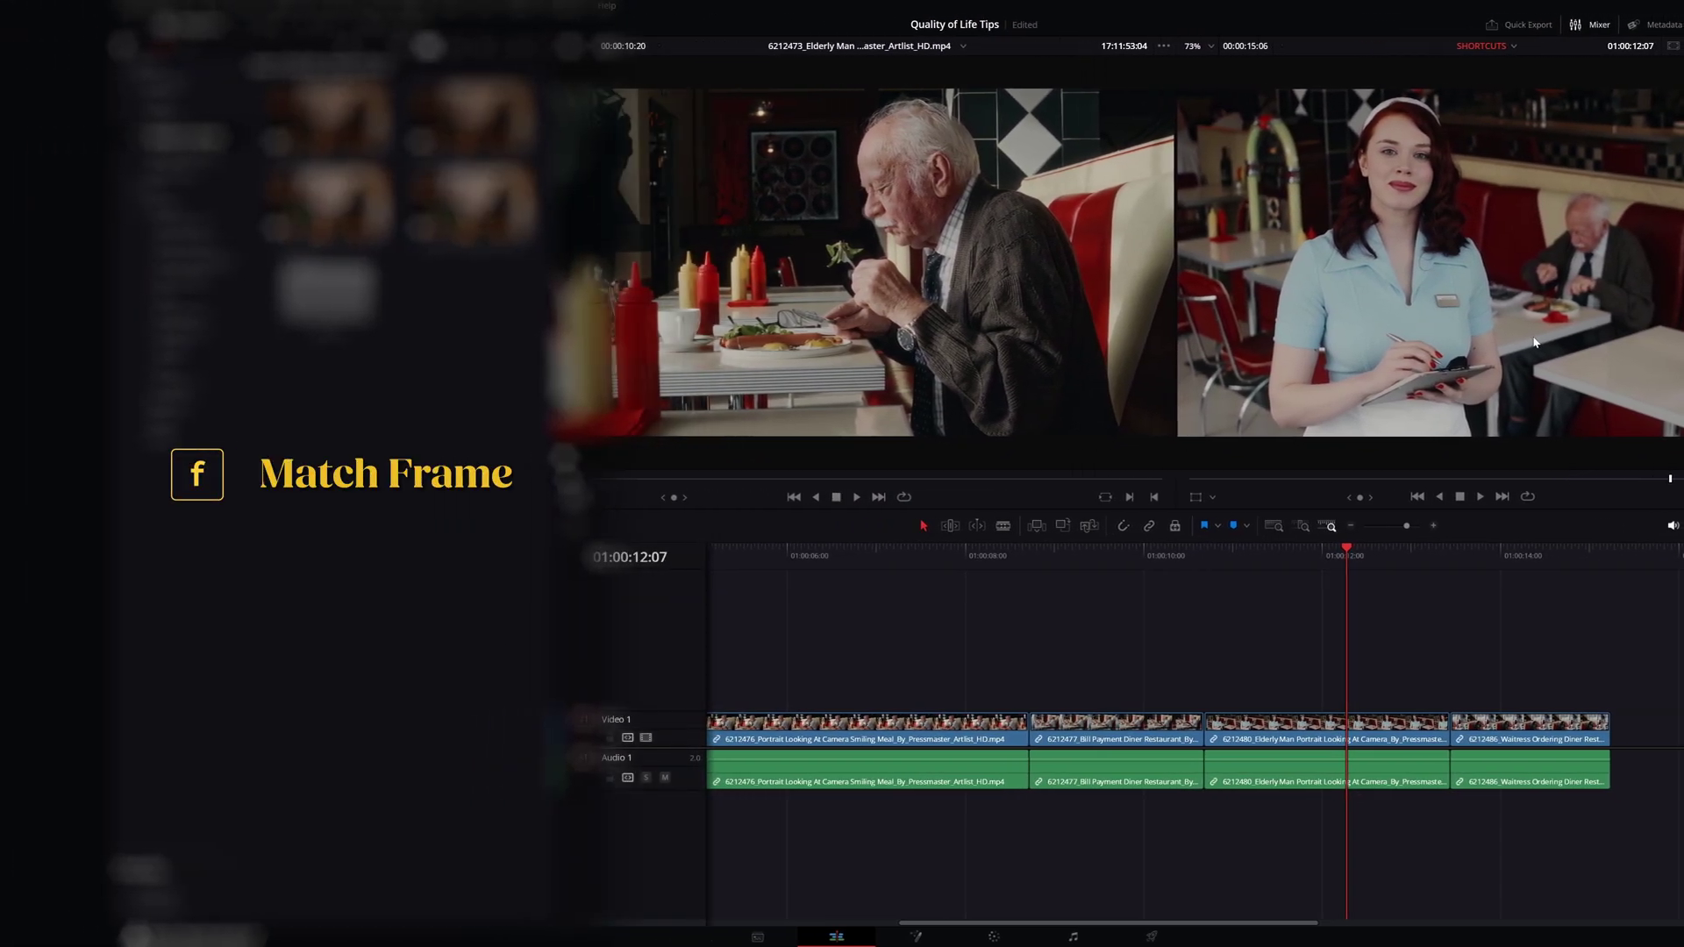
Use Match Frame and Find in Media Pool on the Elderly Man clip, then disable it with D
key("f")
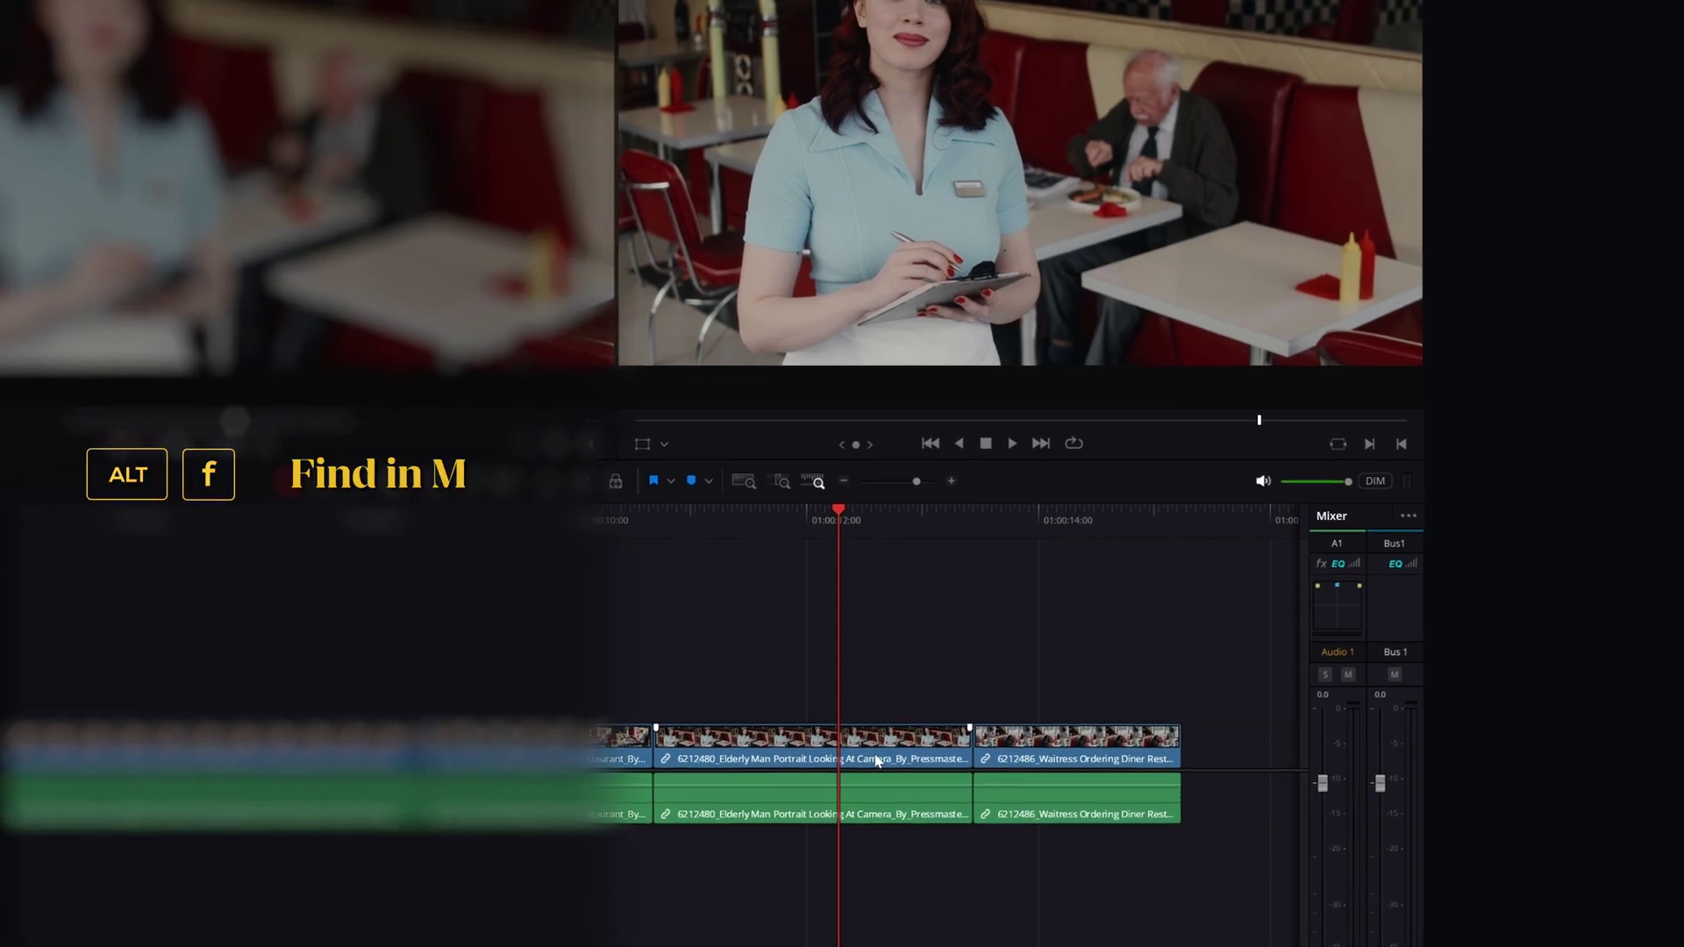
left_click(778, 663)
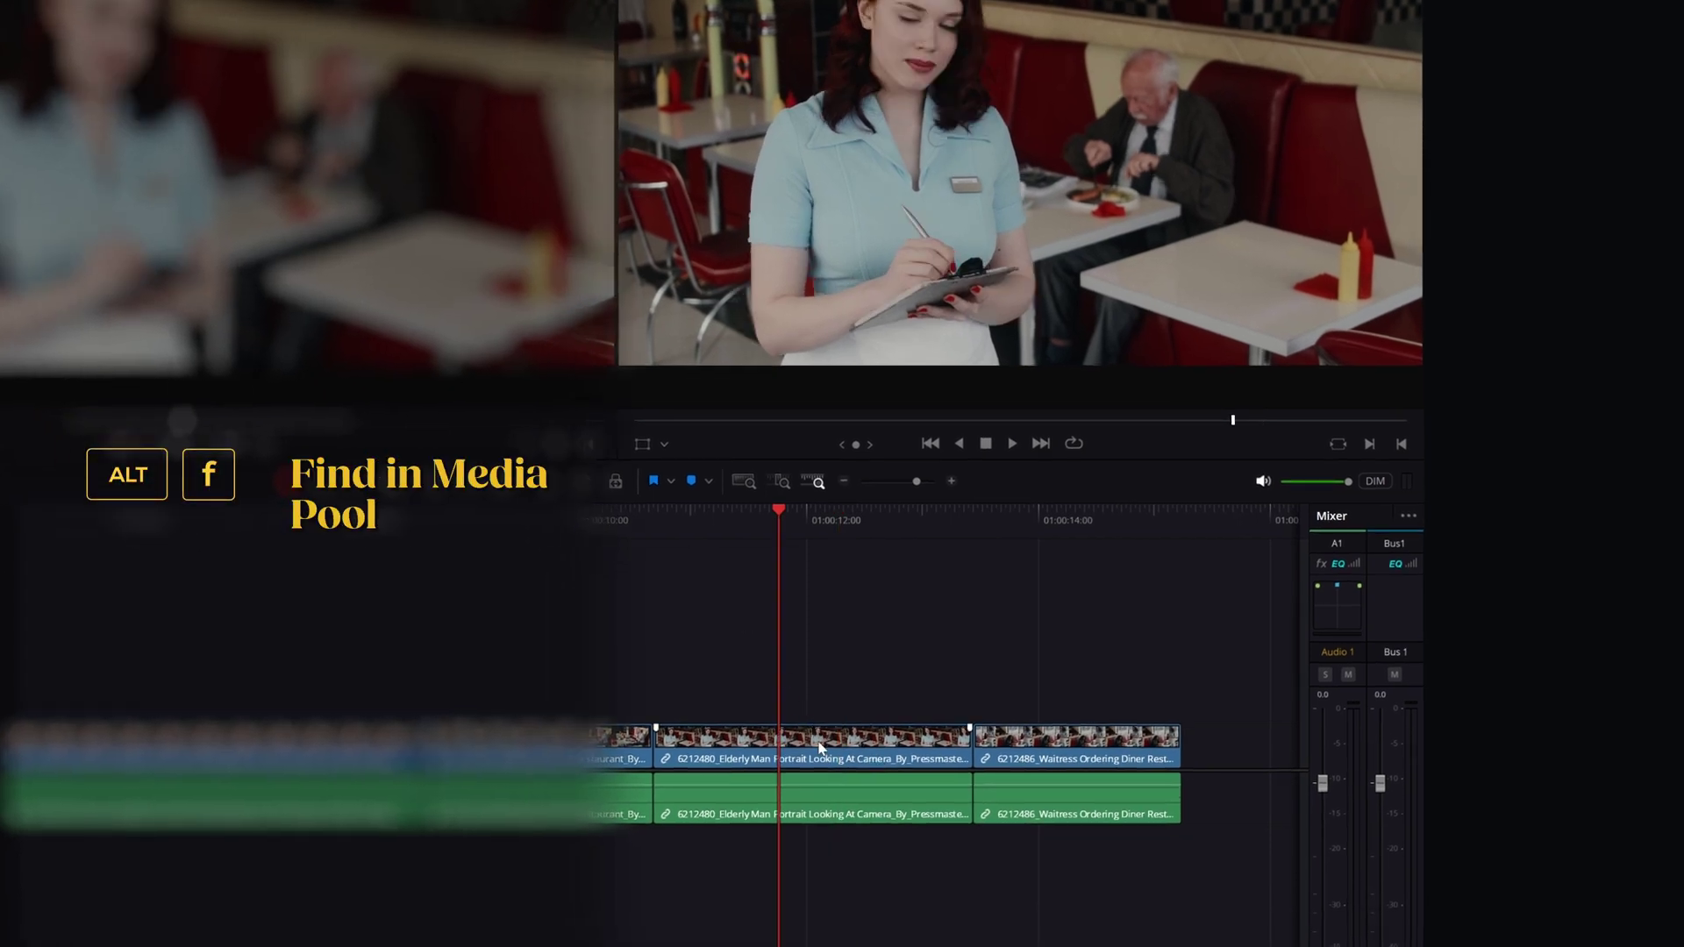
key("alt+f")
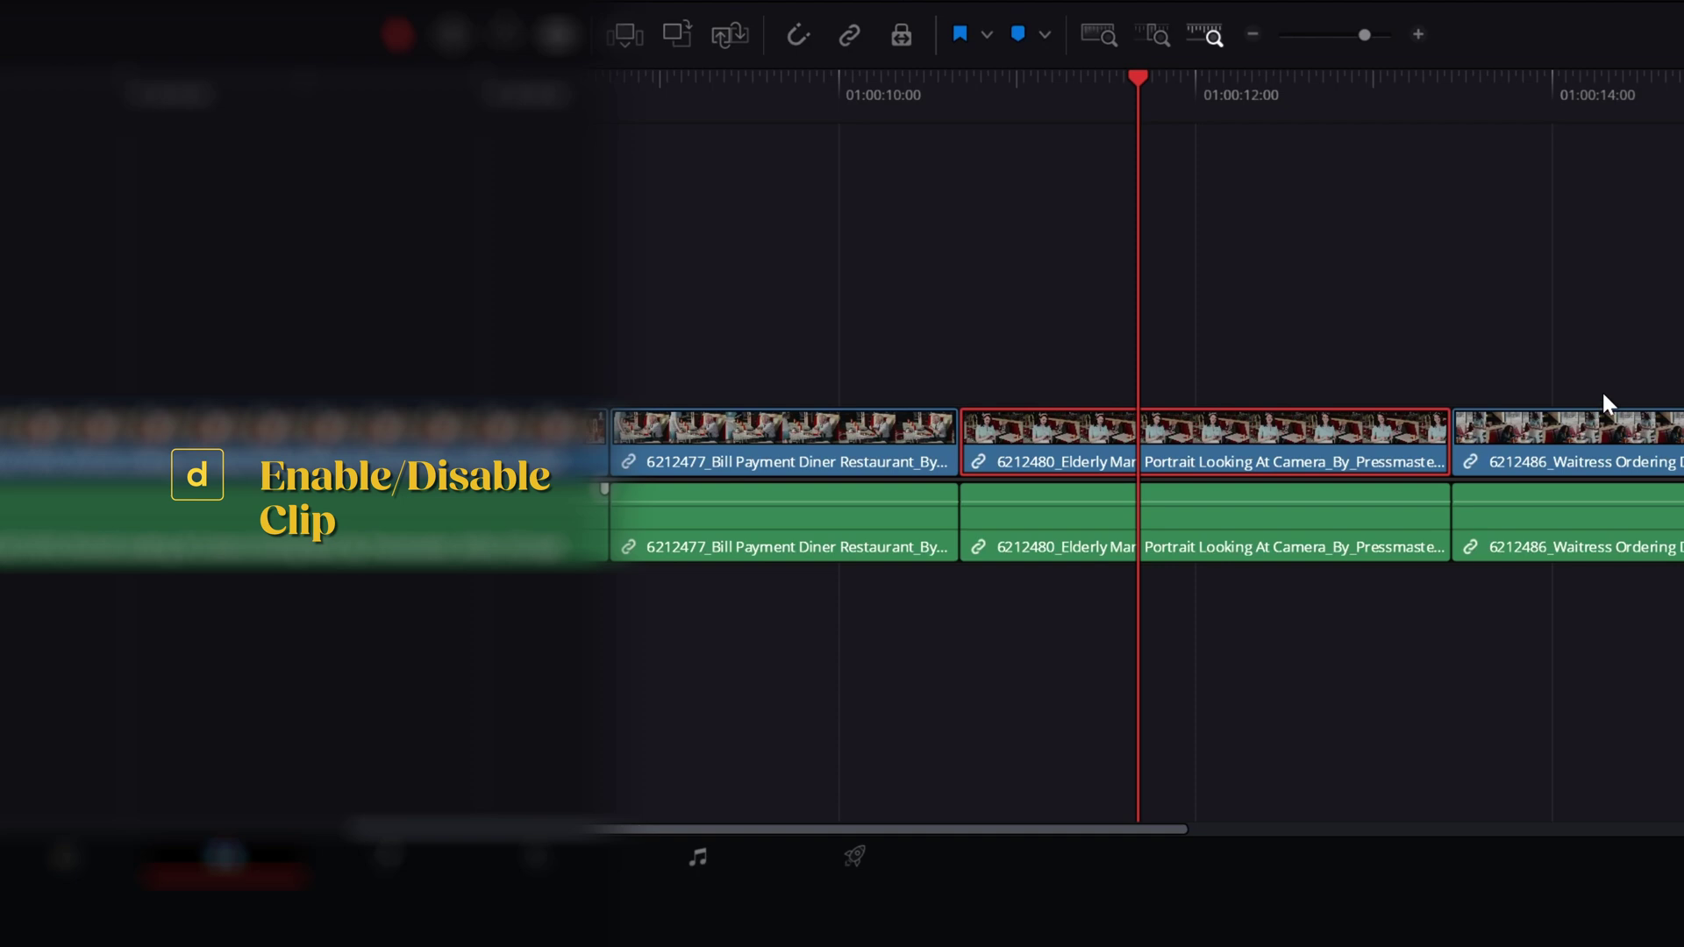
key("d")
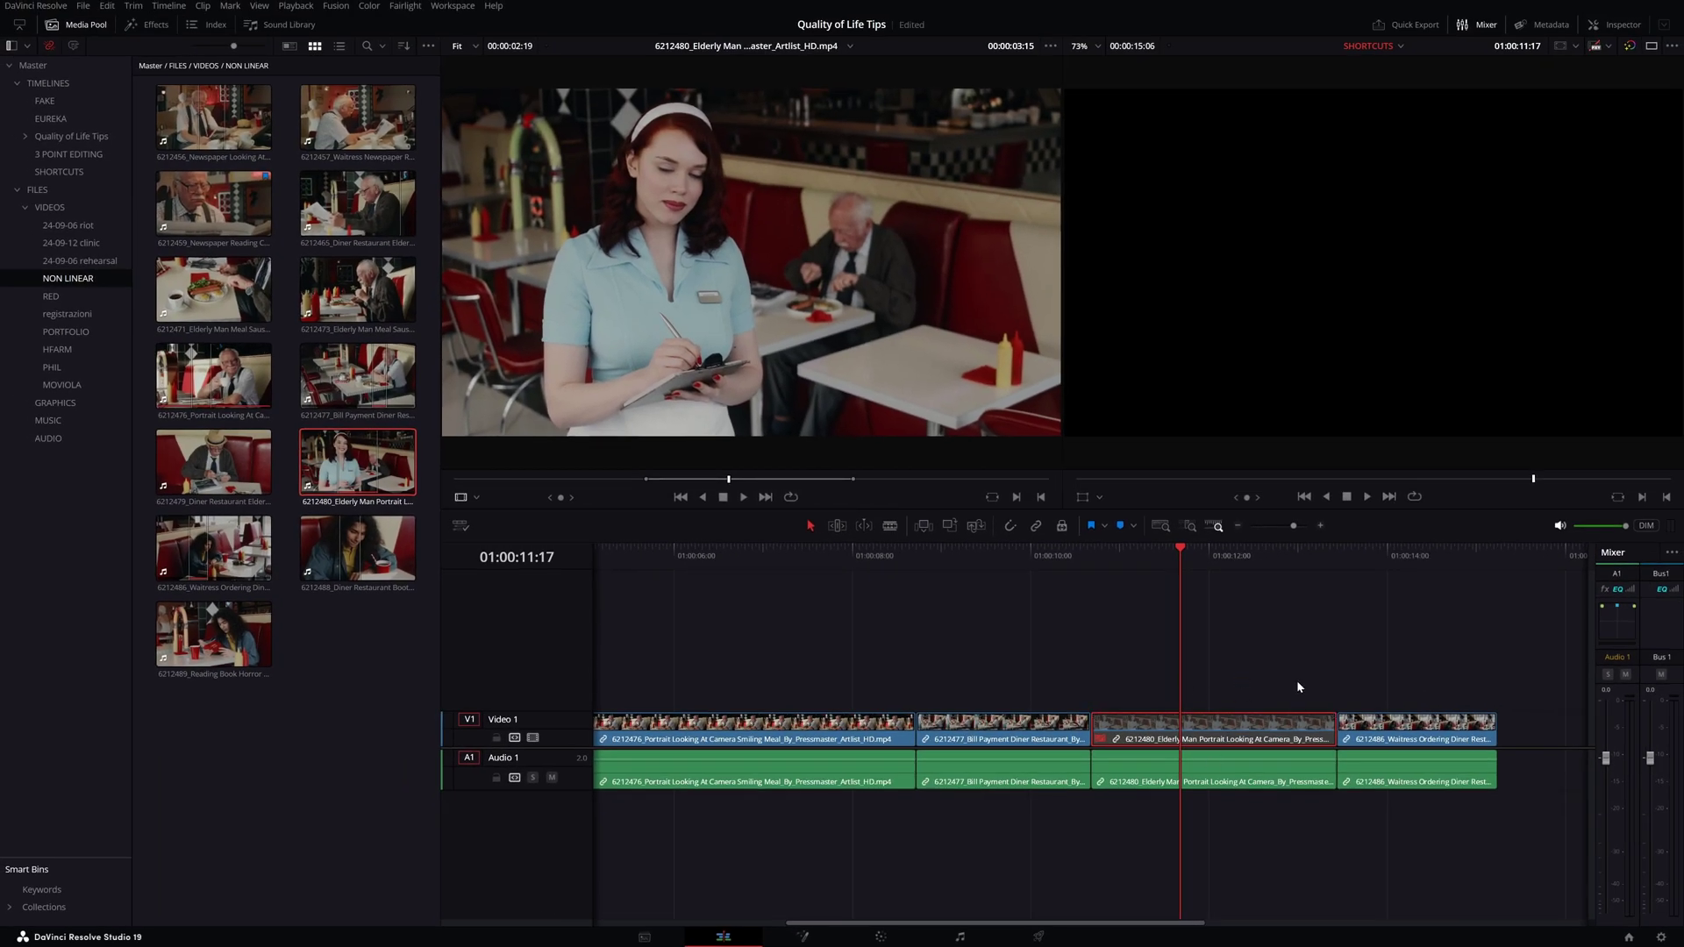
Re-enable the Elderly Man clip and fit the whole frame back in the viewer
key("d")
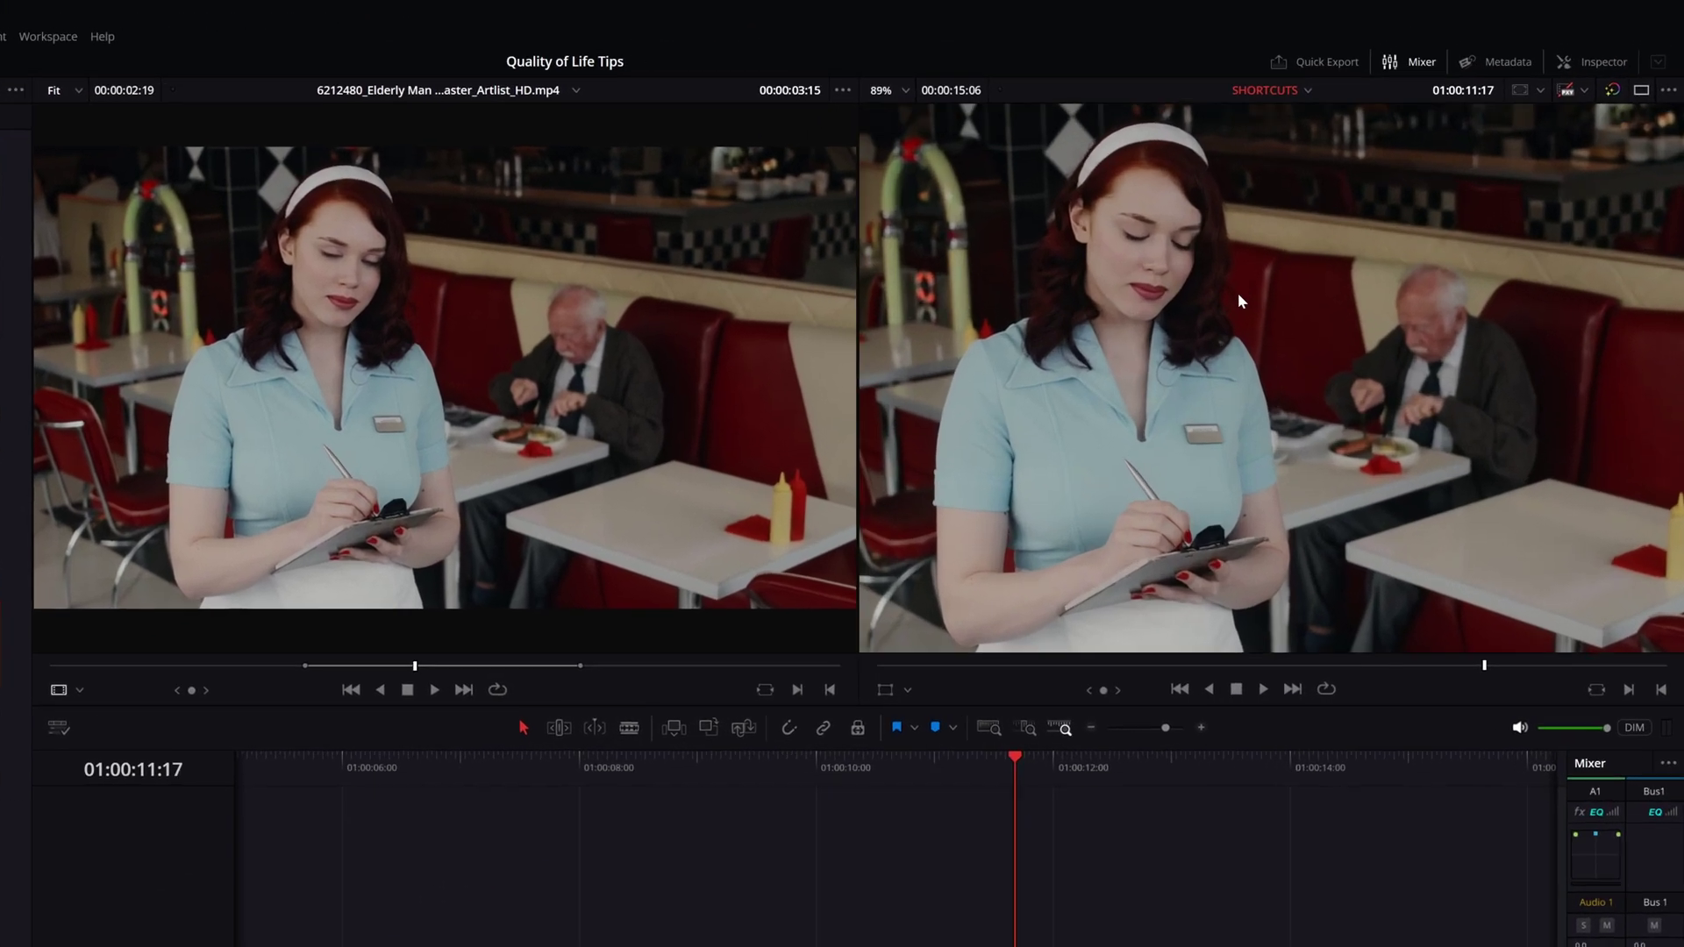
scroll(1351, 226, "up", 3)
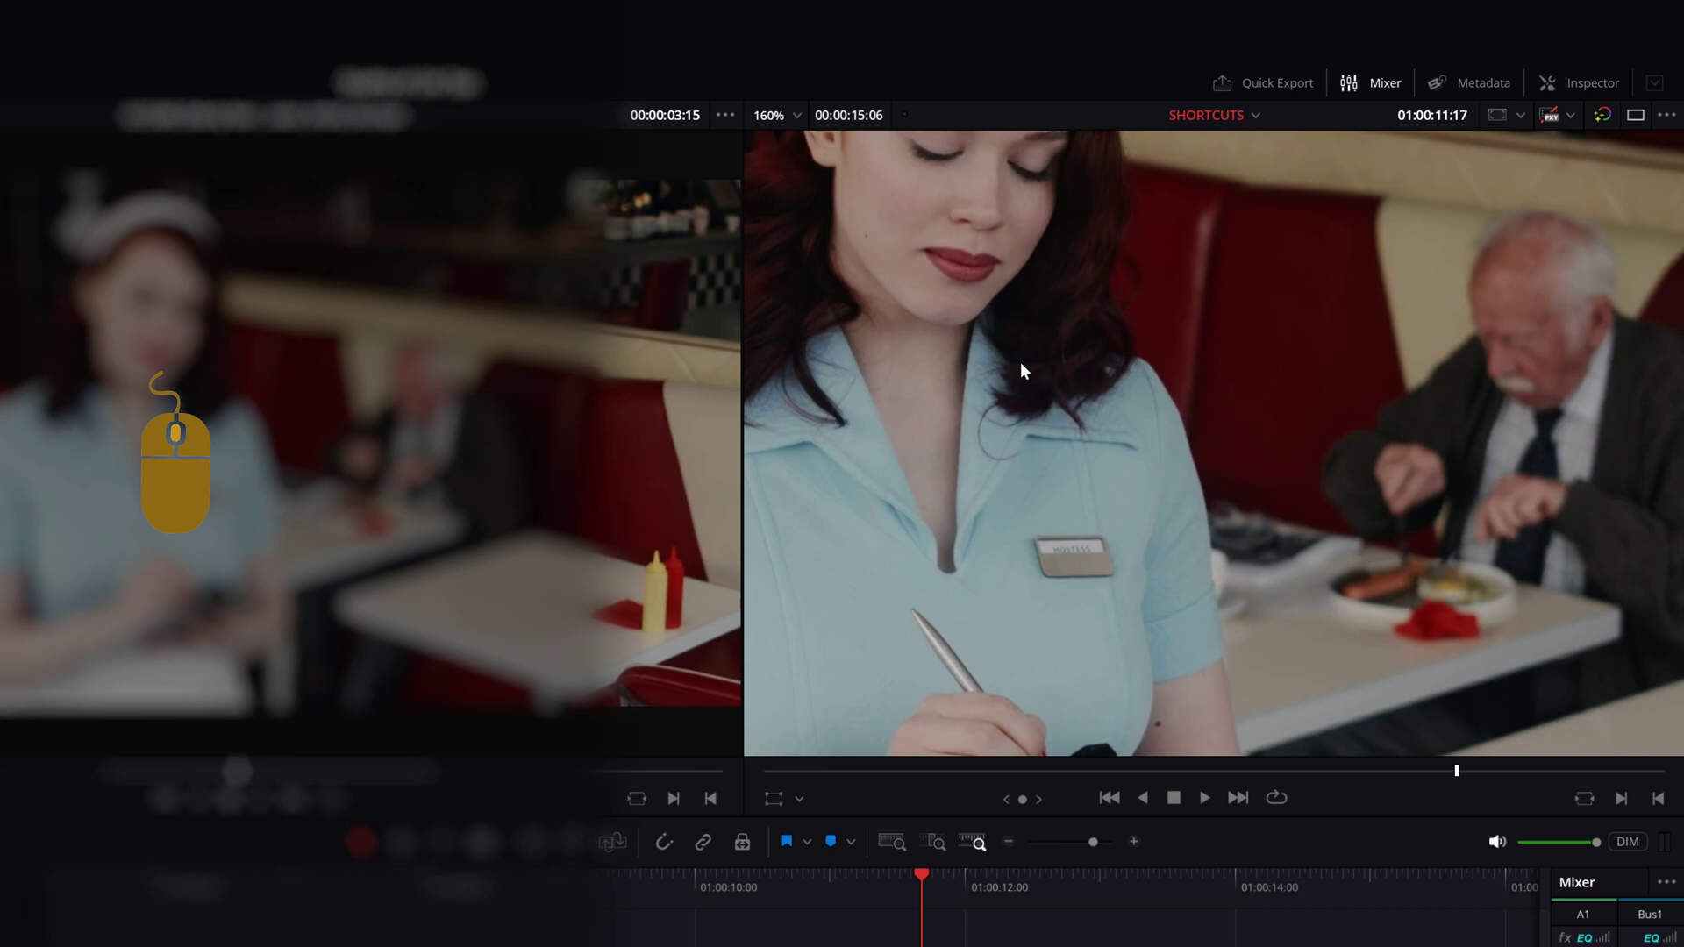
scroll(1128, 572, "up", 3)
scroll(1181, 533, "up", 2)
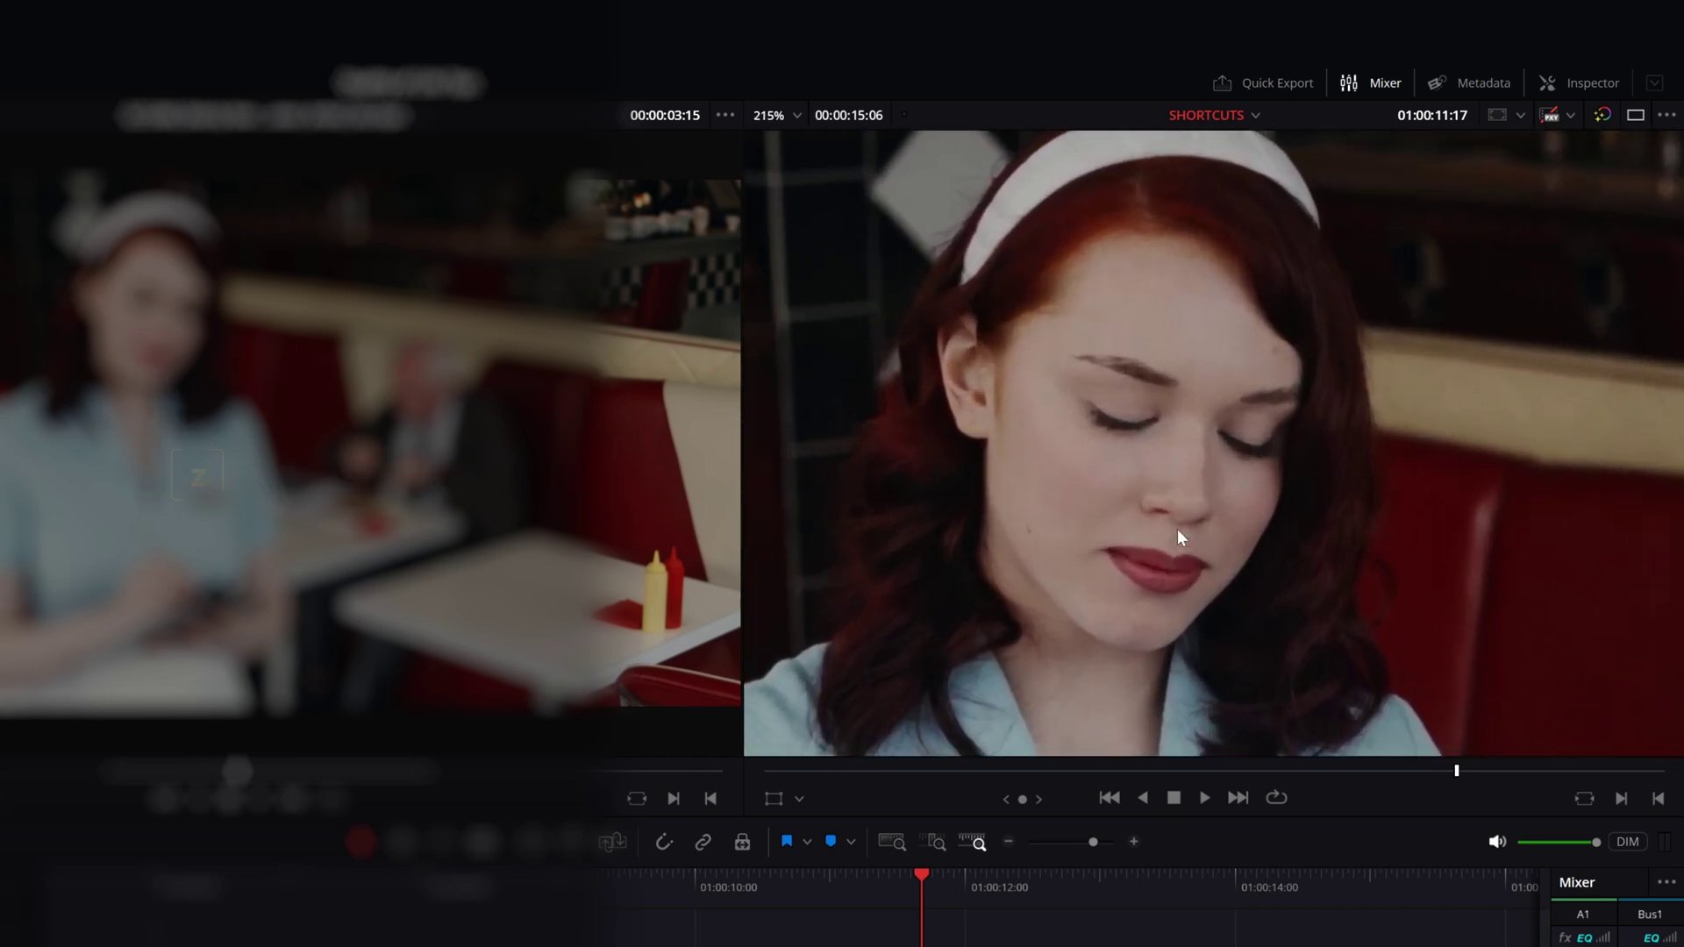
key("z")
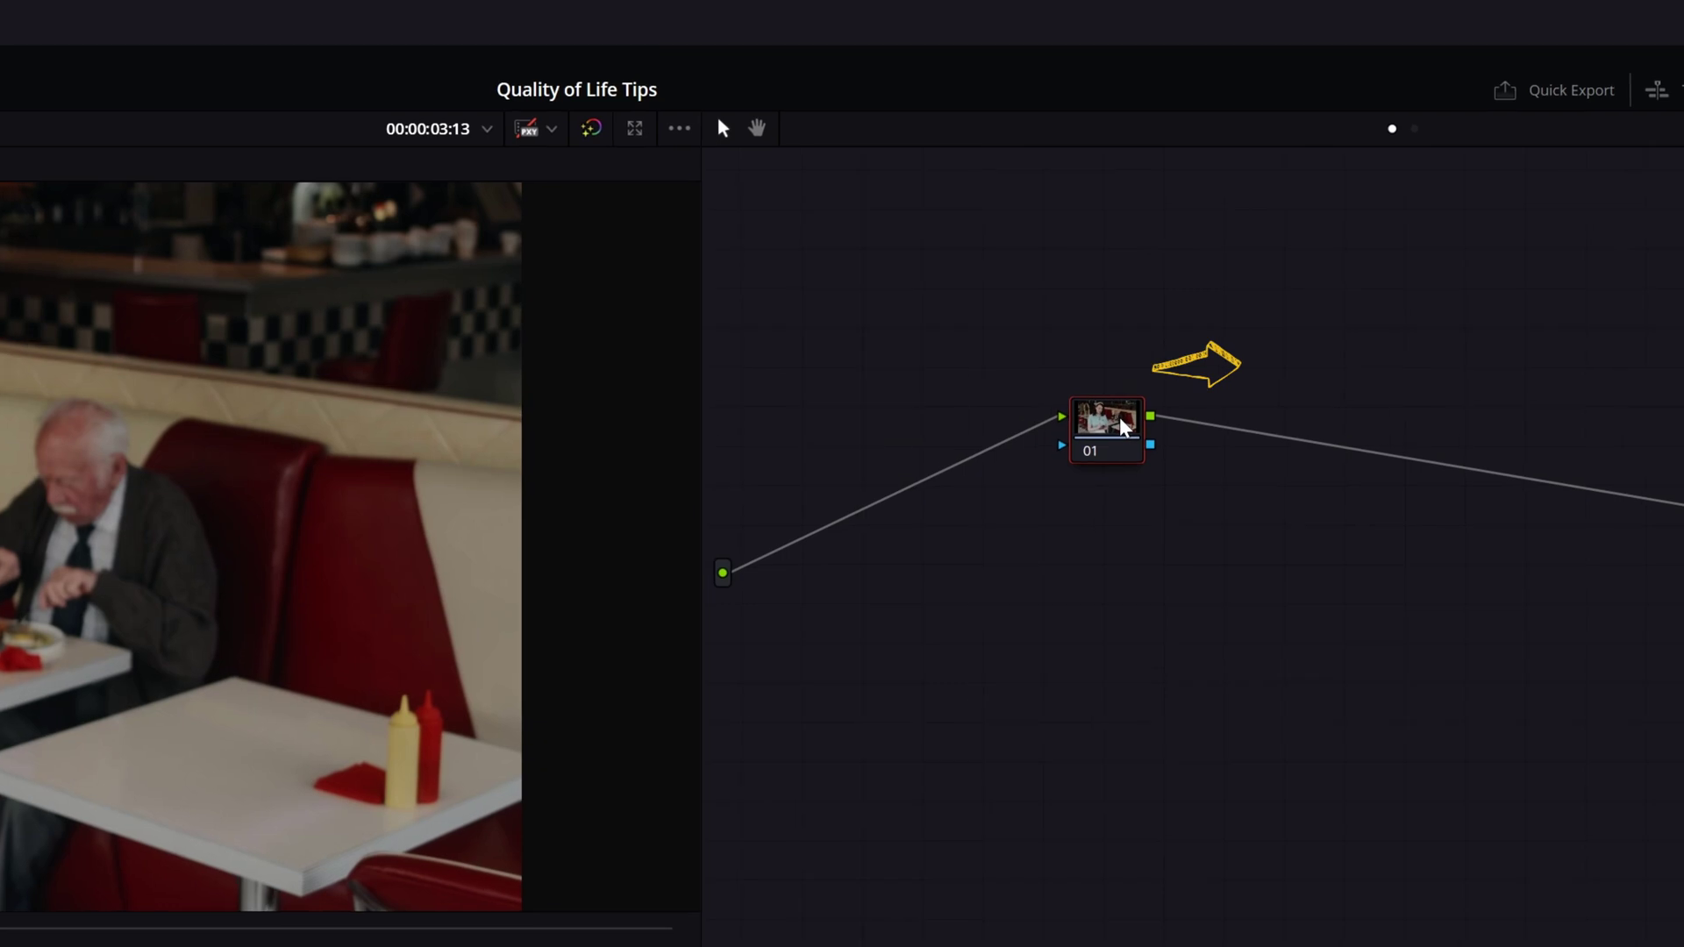
Add a serial node after node 01 and another before it, arranging both in the Node editor
key("alt+s")
left_click_drag(1237, 481, 1301, 484)
left_click(1110, 483)
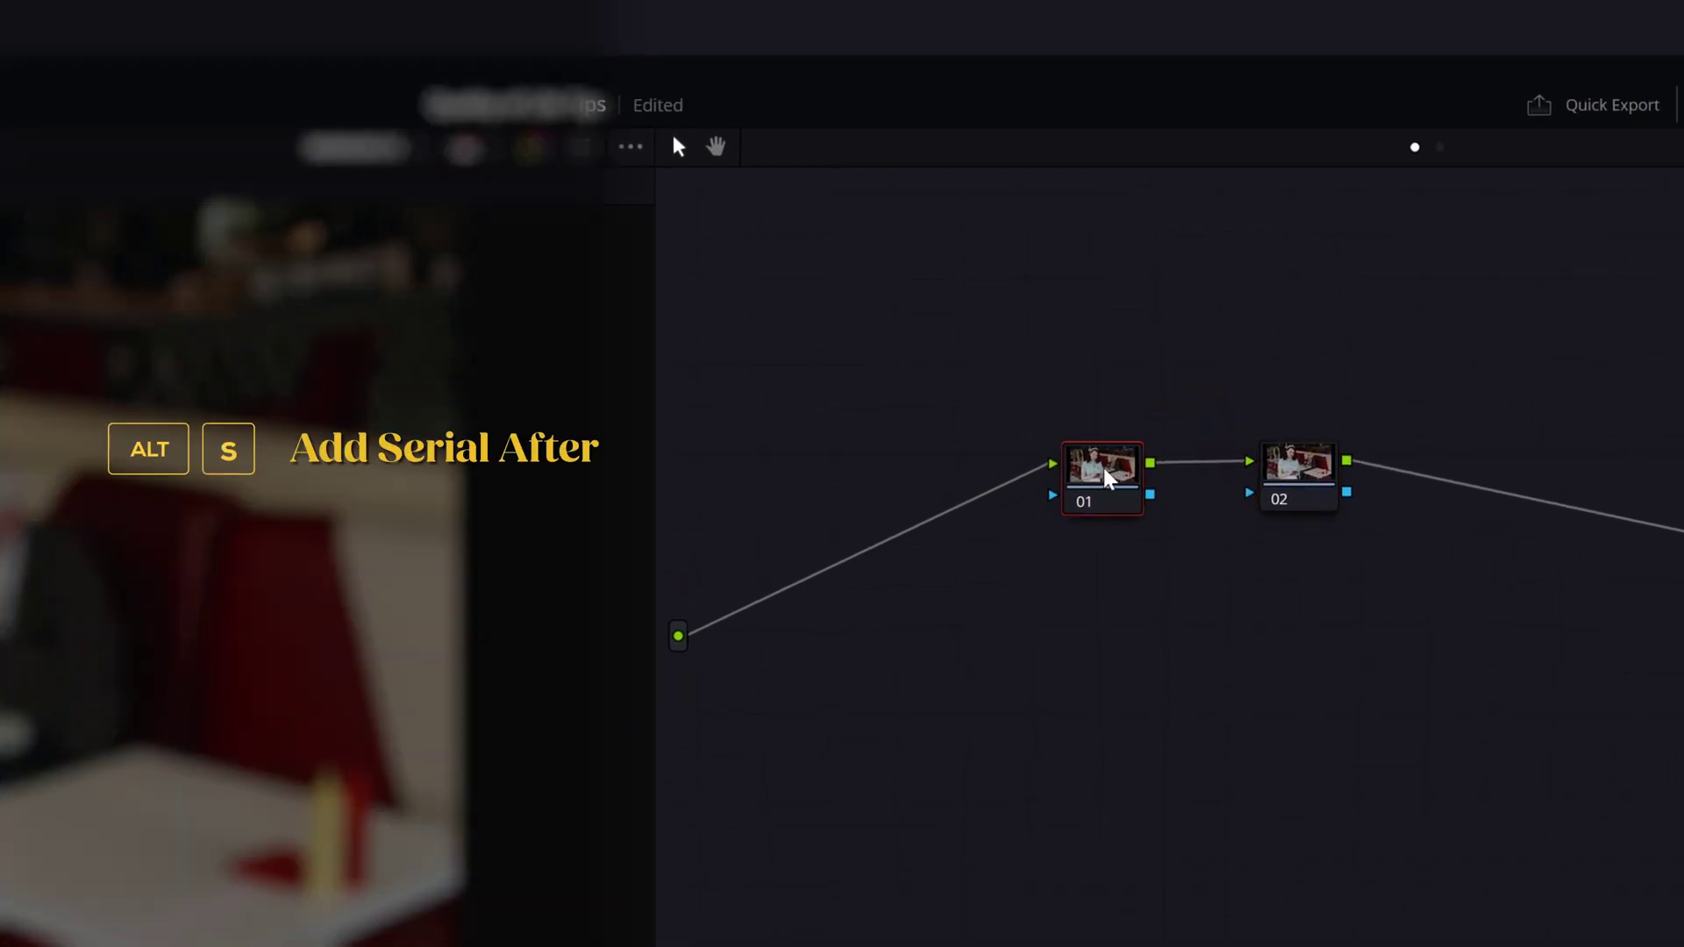
key("shift+s")
left_click_drag(1126, 575, 874, 486)
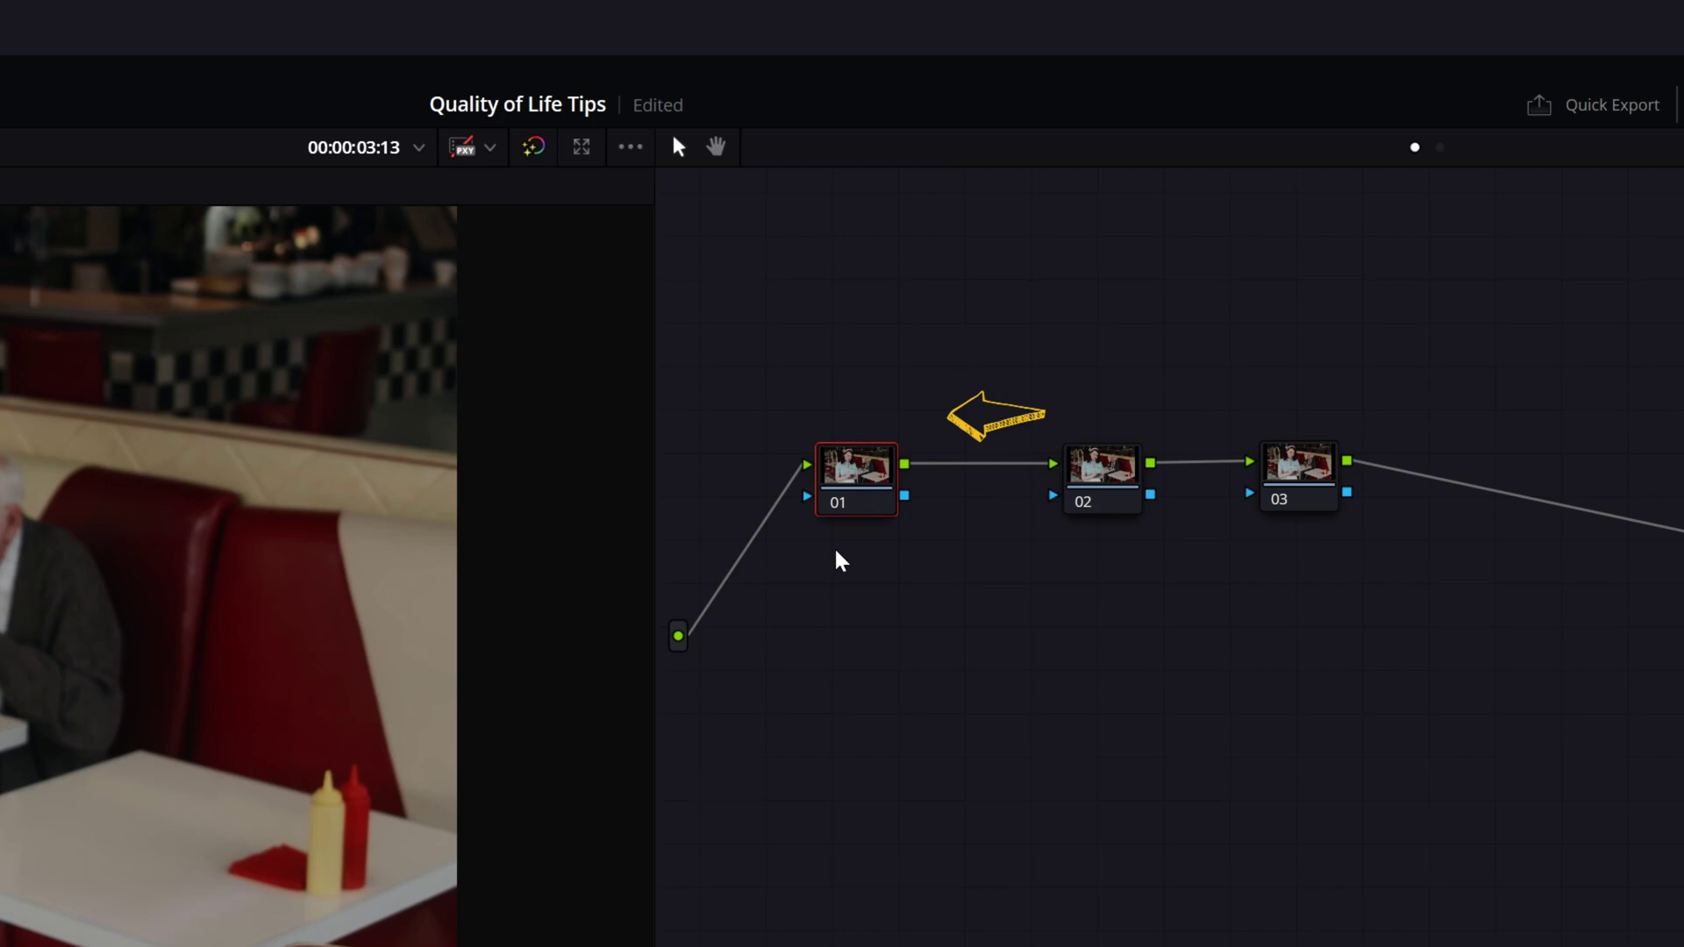
Add a parallel node alongside node 02 and an outside node after node 03, then select node 05
left_click(1117, 482)
key("alt+p")
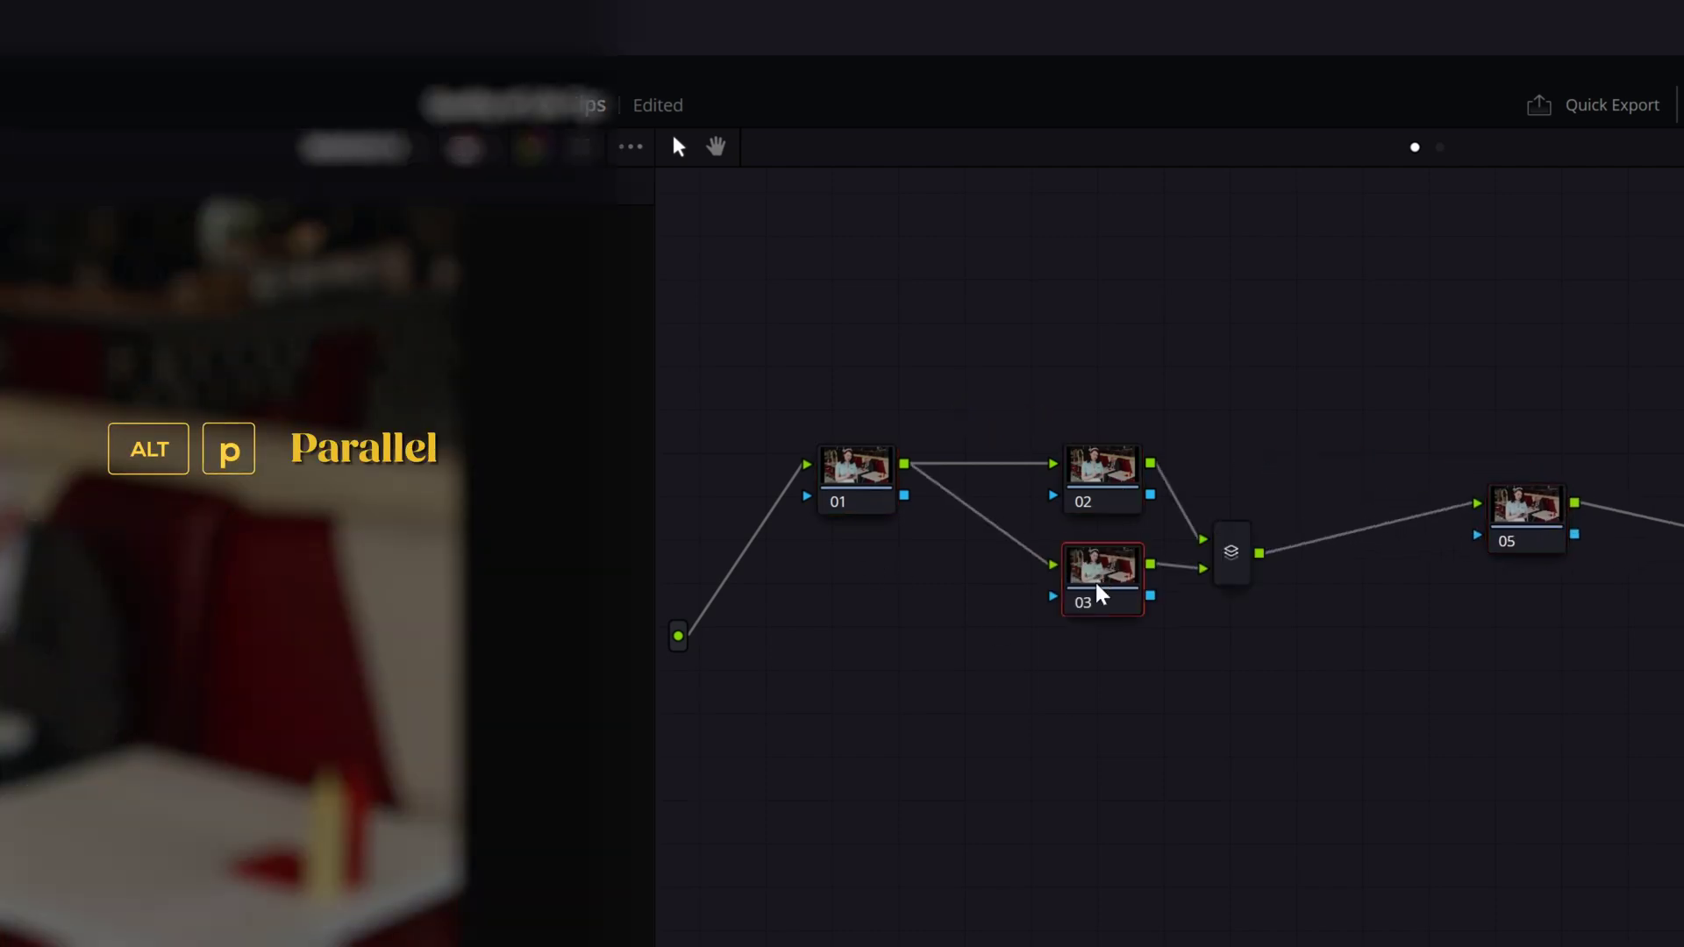
left_click(1092, 601)
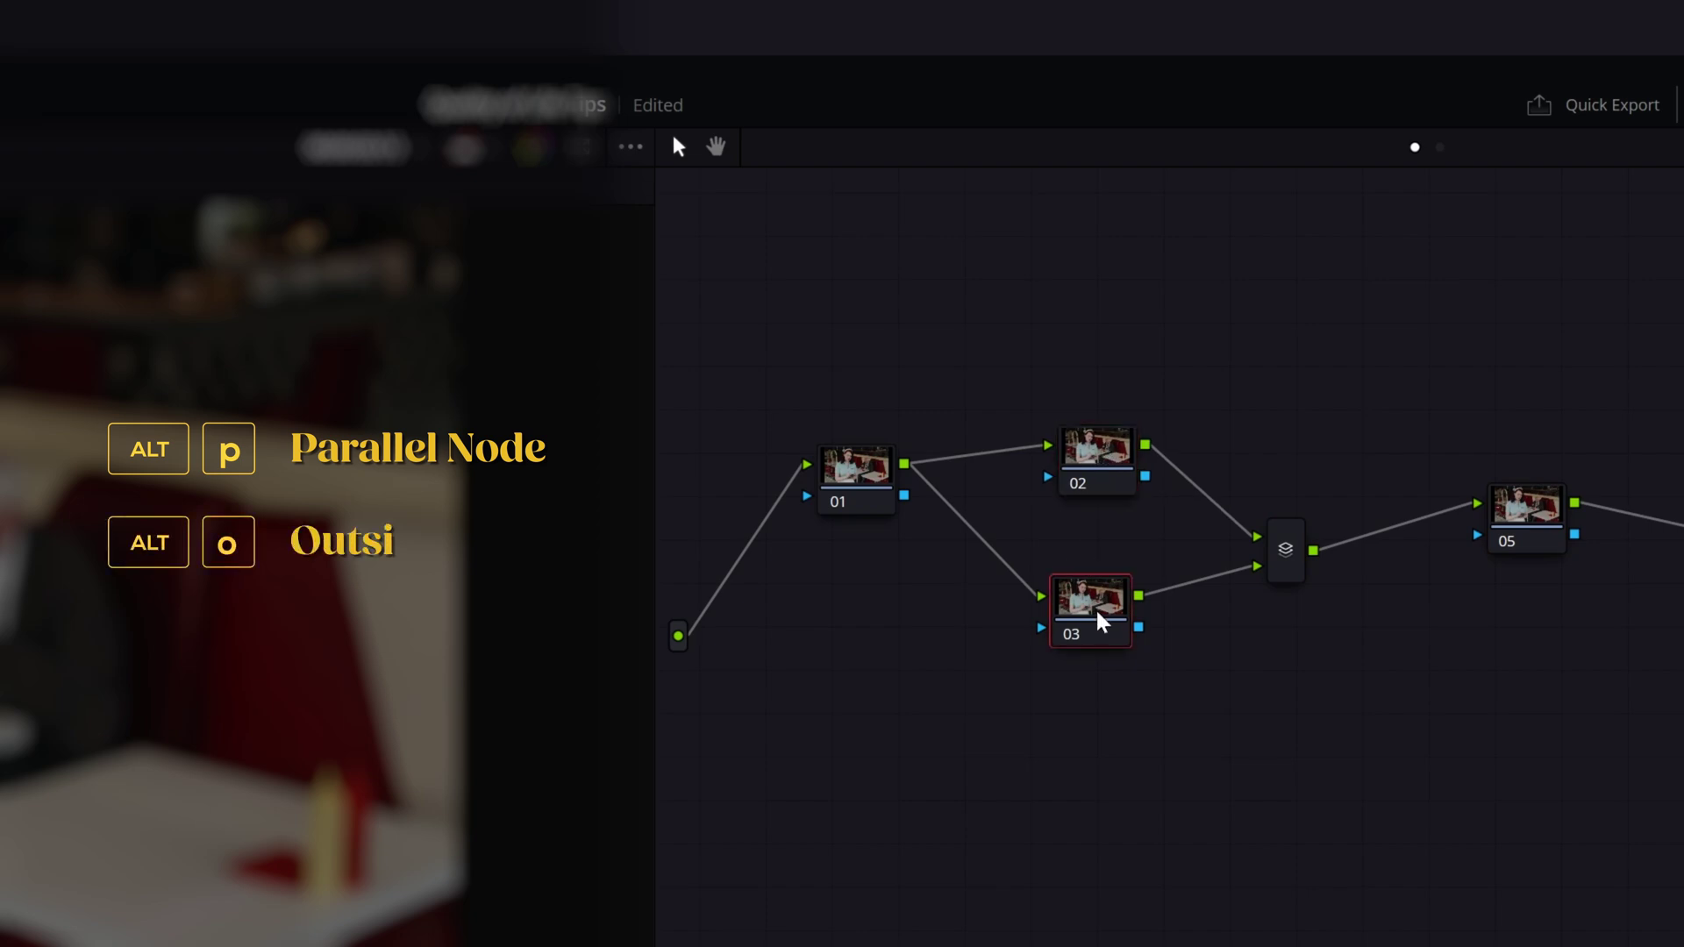
key("alt+o")
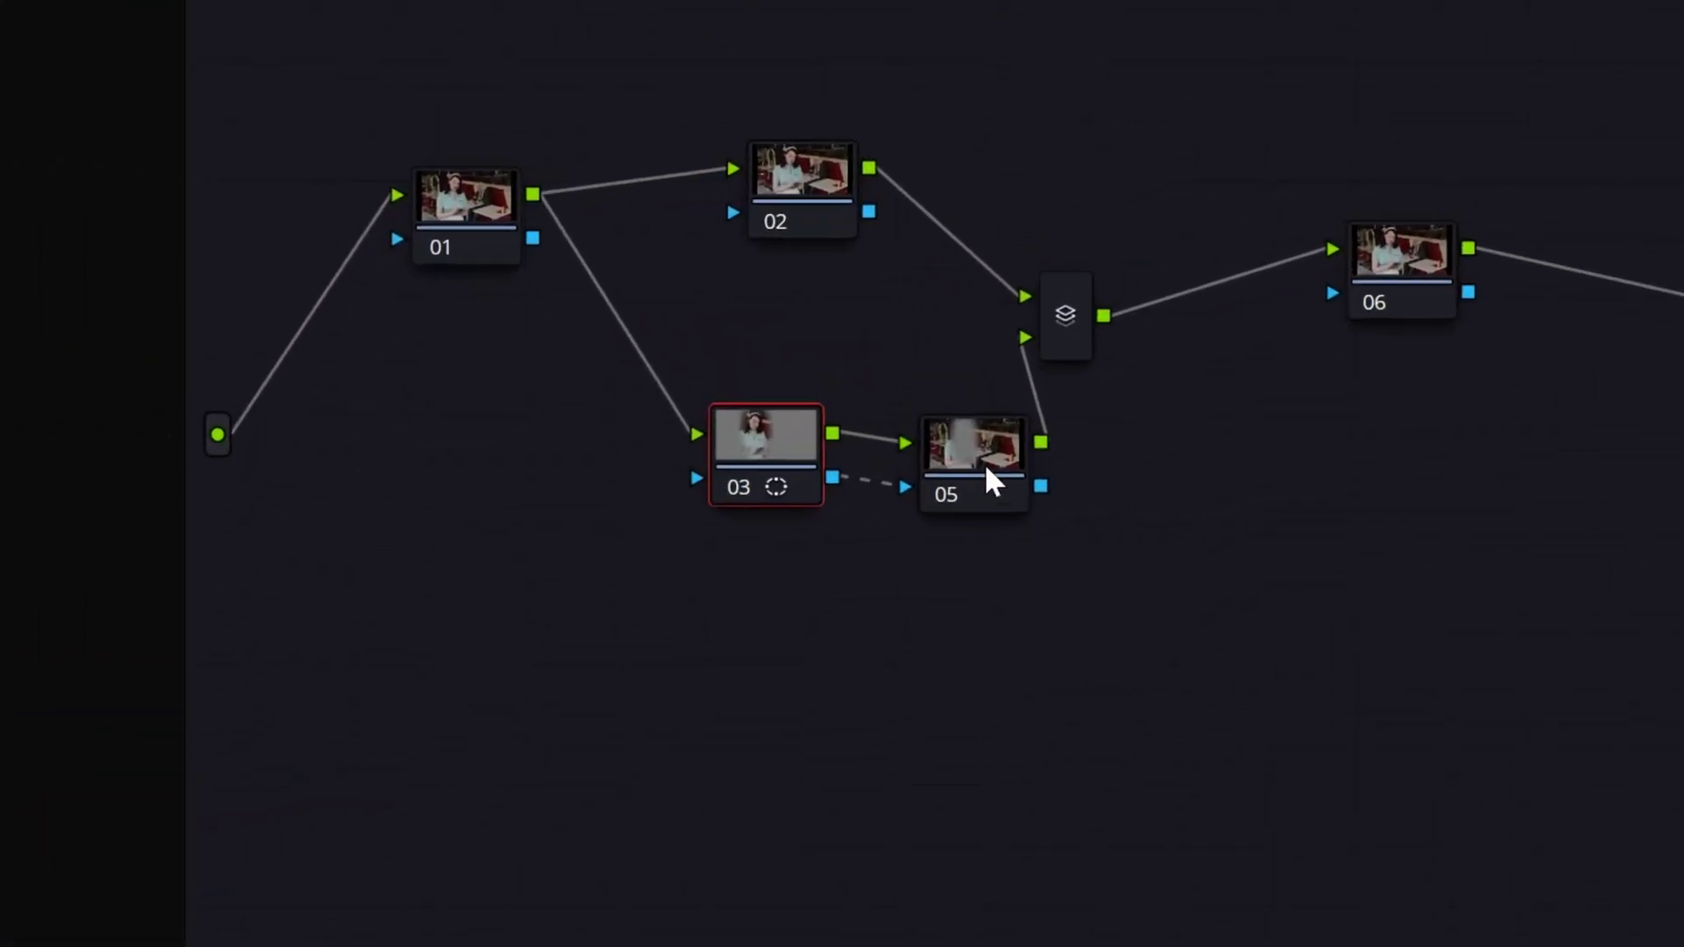
left_click(947, 474)
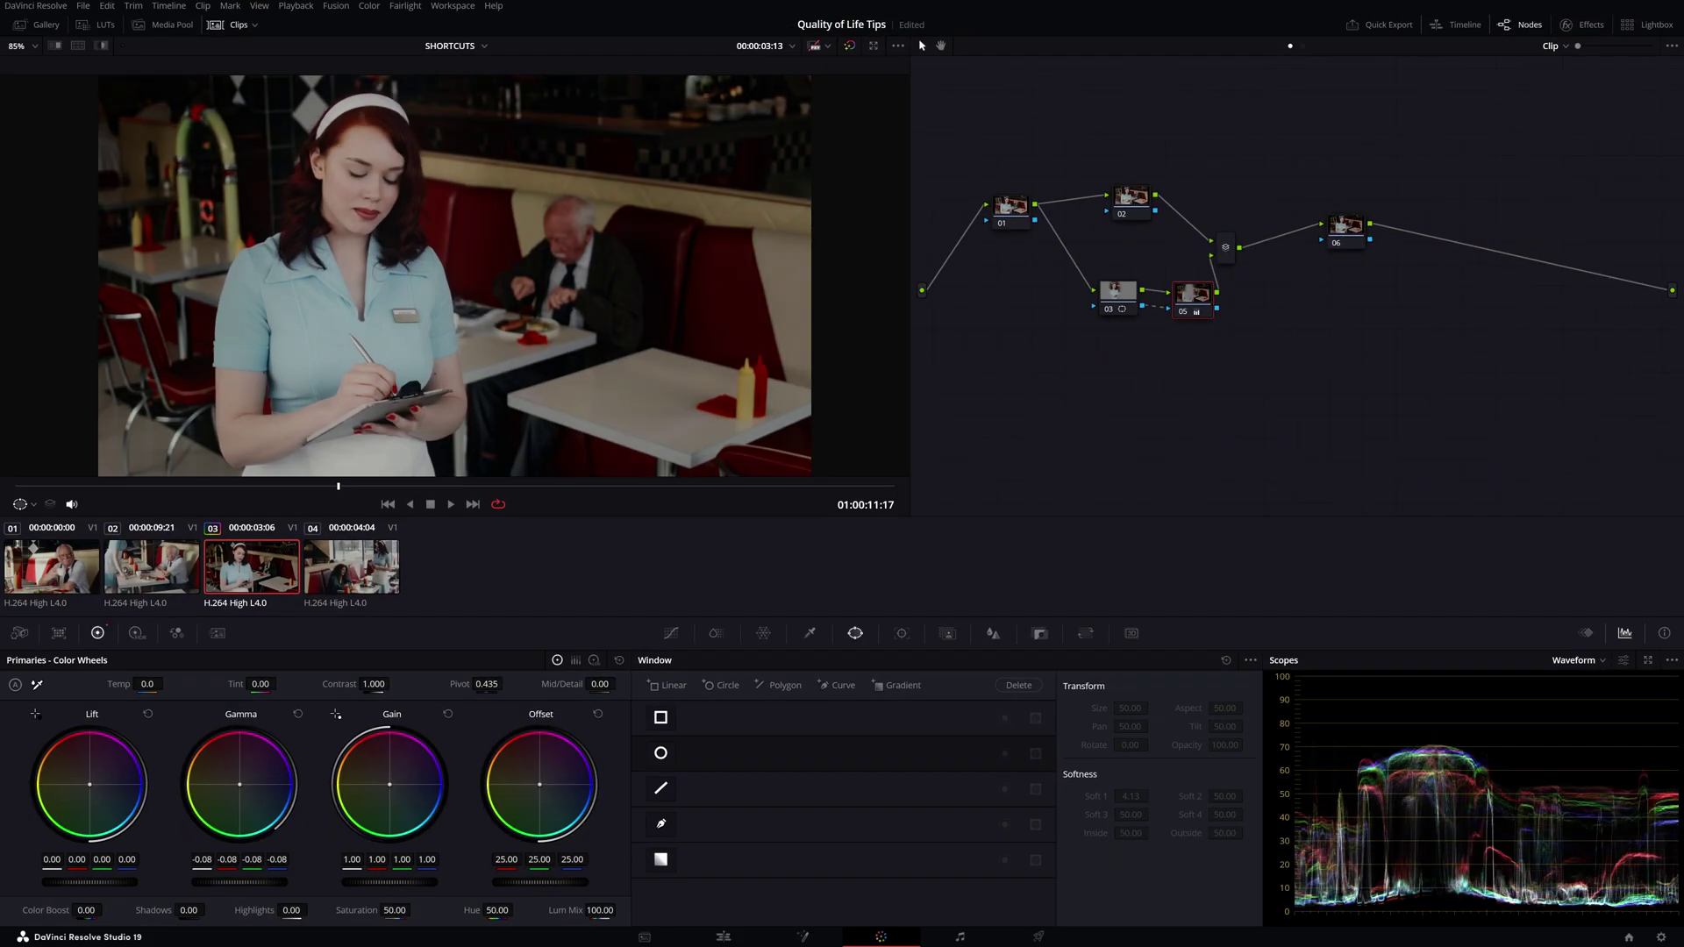
key("ctrl+d")
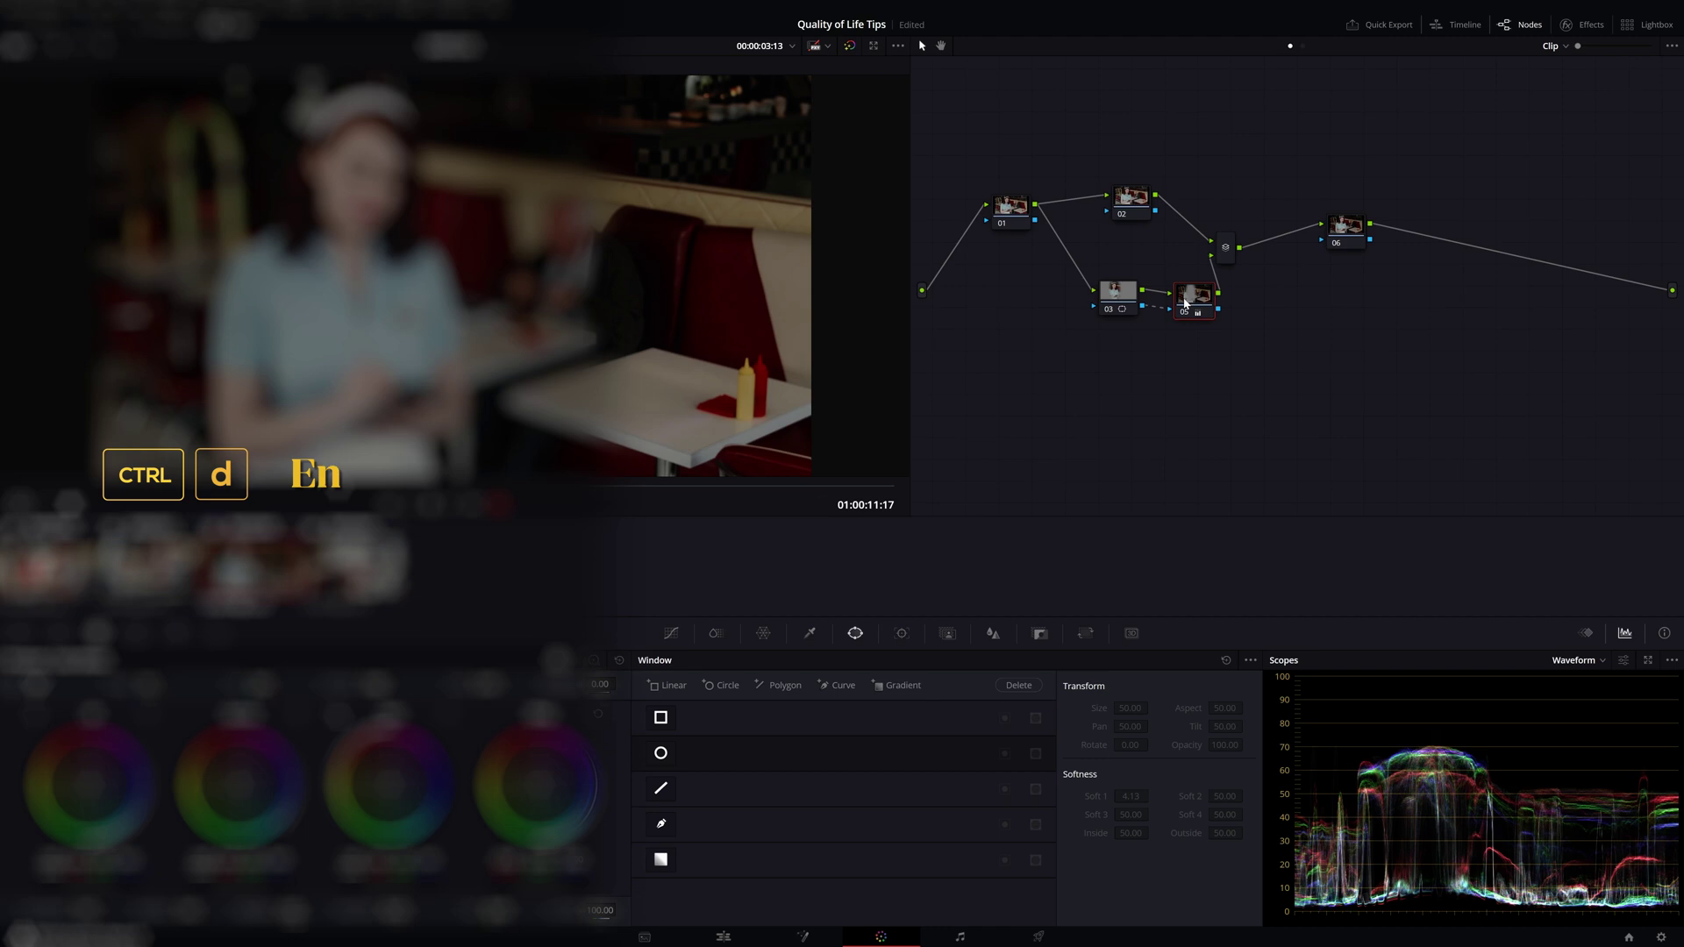
key("ctrl+d")
key("ctrl+d")
key("ctrl+d")
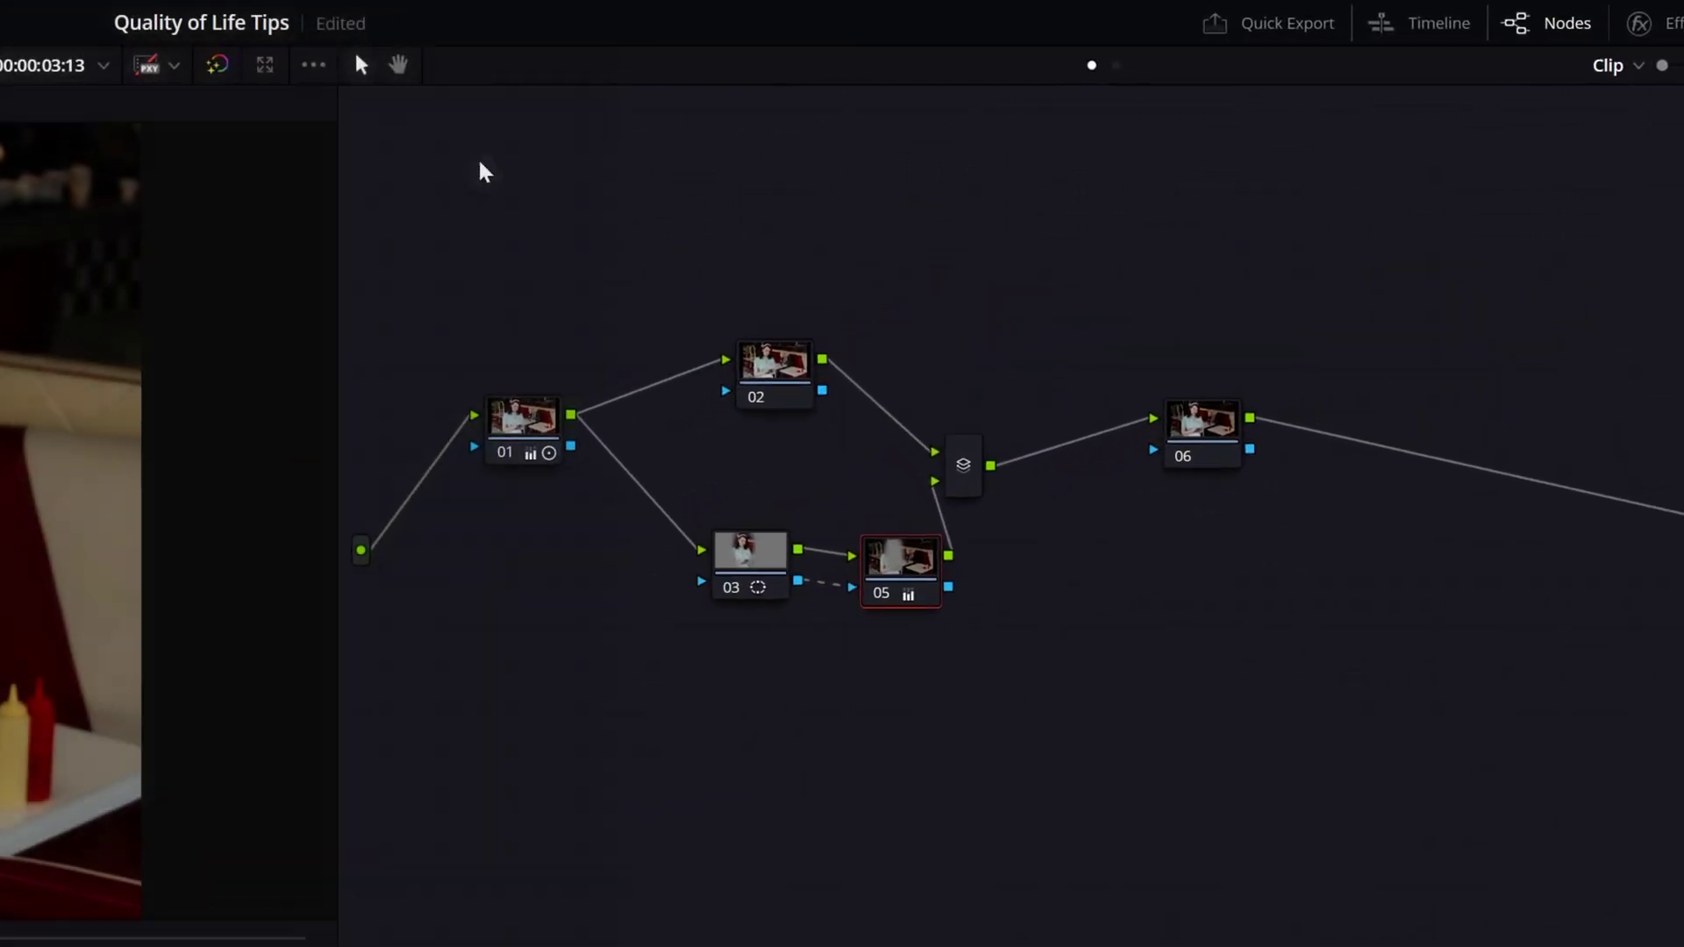
key("ctrl+d")
key("ctrl+d")
key("ctrl+d")
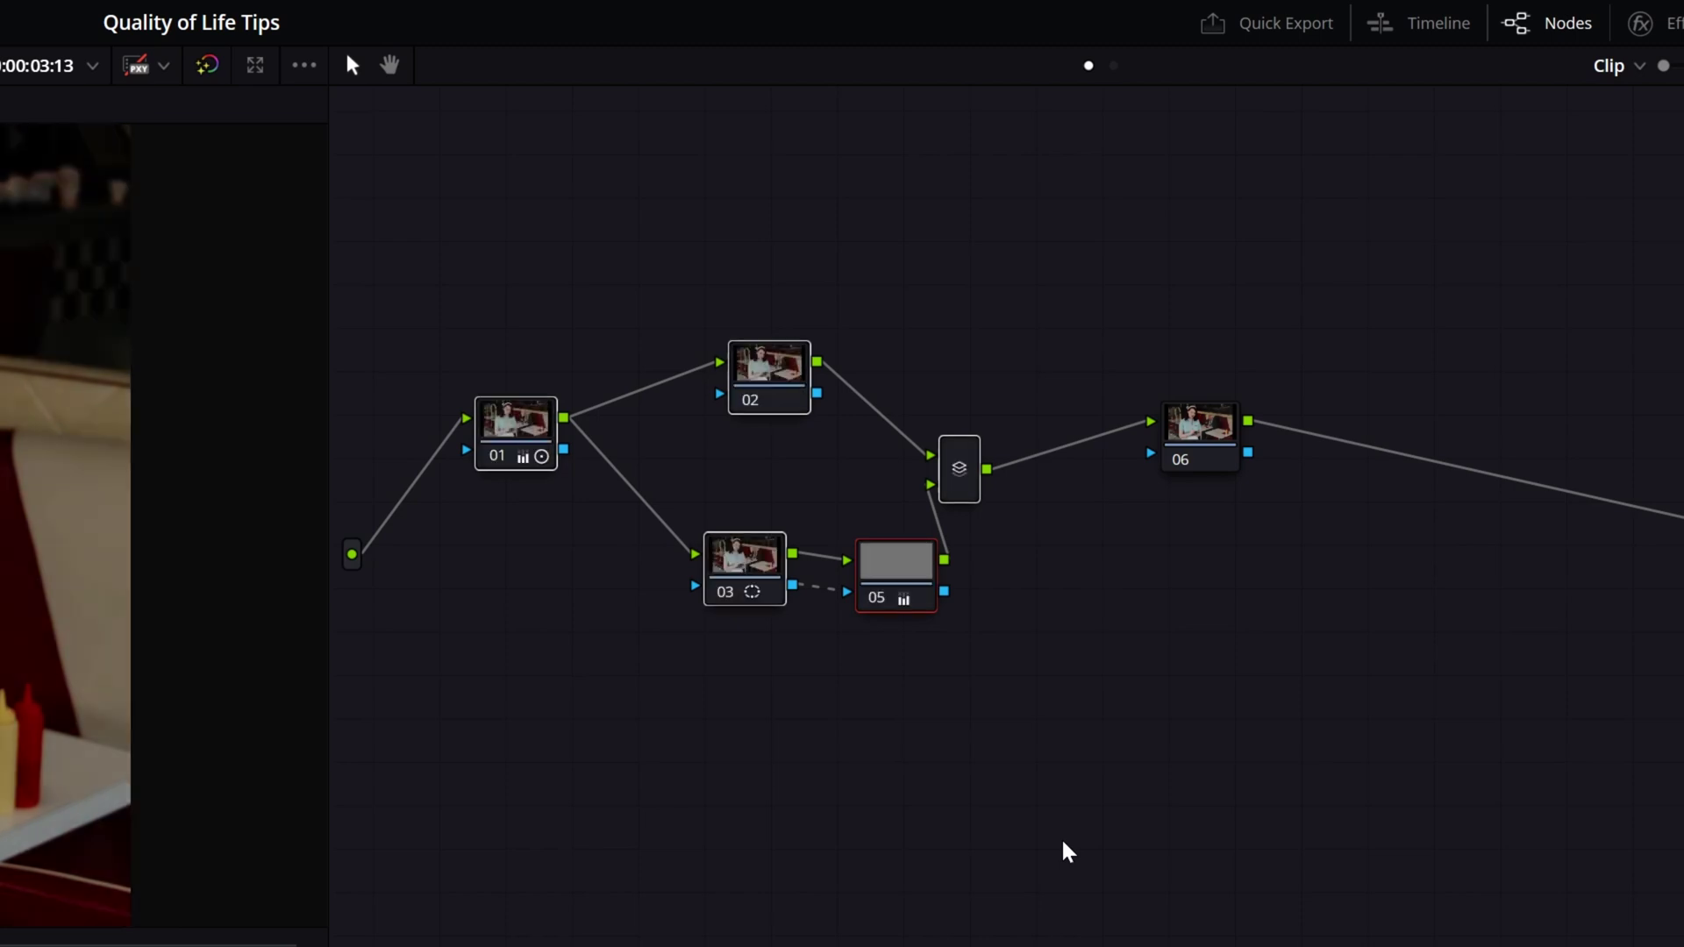
key("ctrl+d")
left_click(1038, 849)
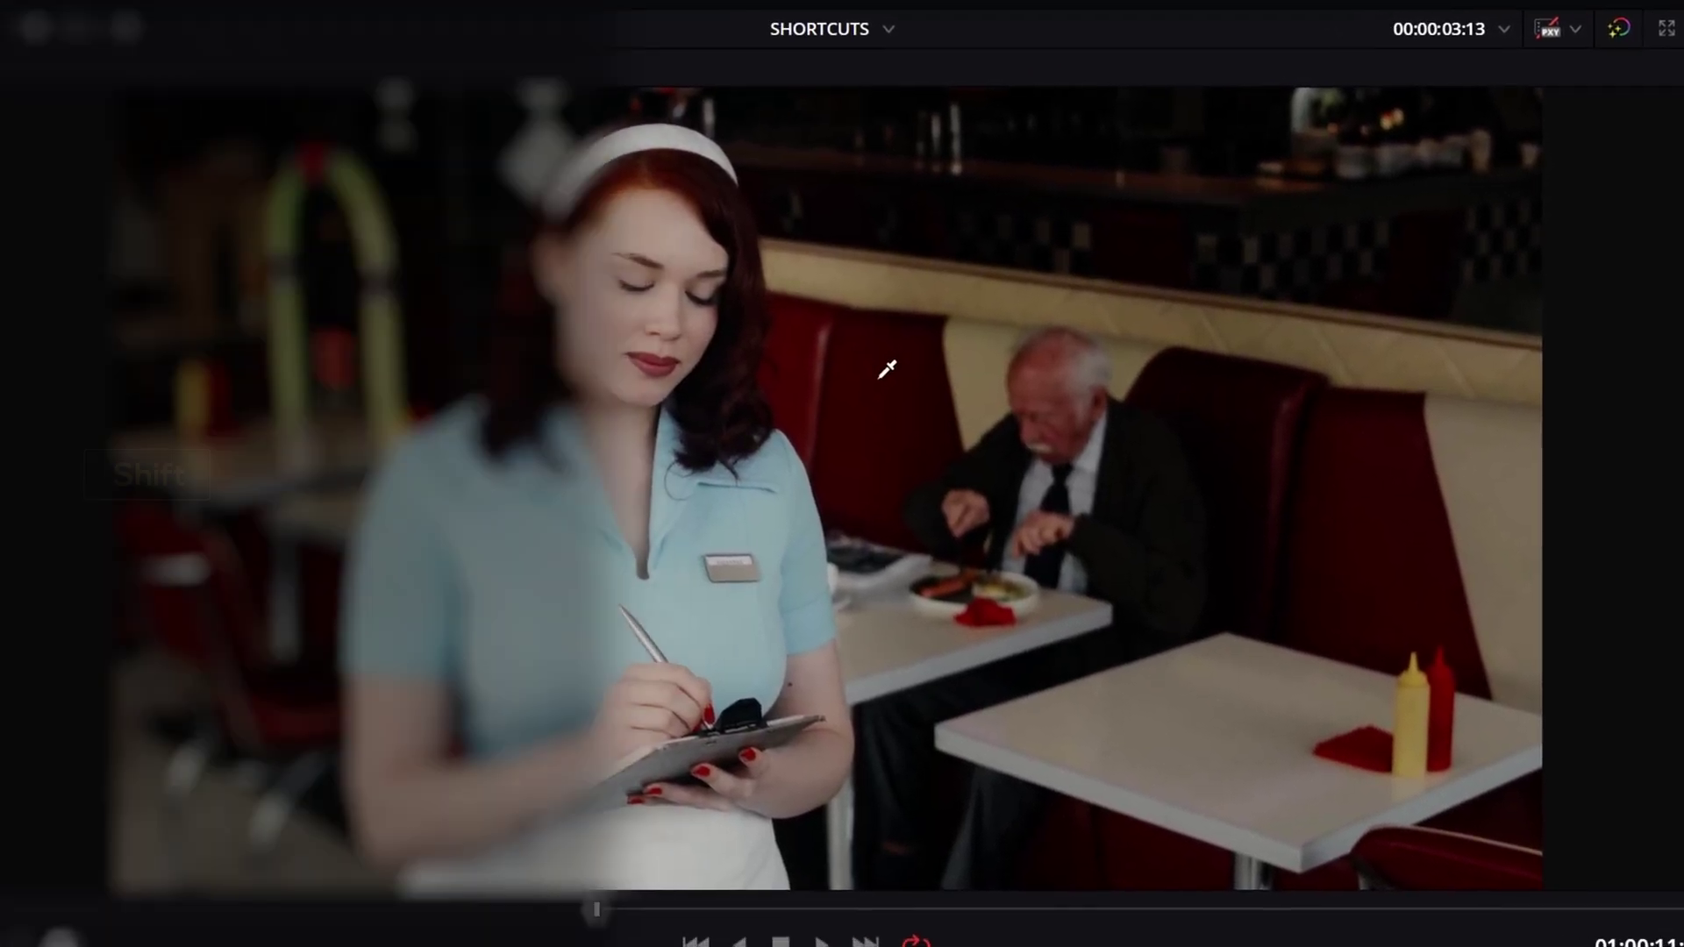
Briefly preview the qualified reds in highlight mode, then bypass the colour grade
key("shift+h")
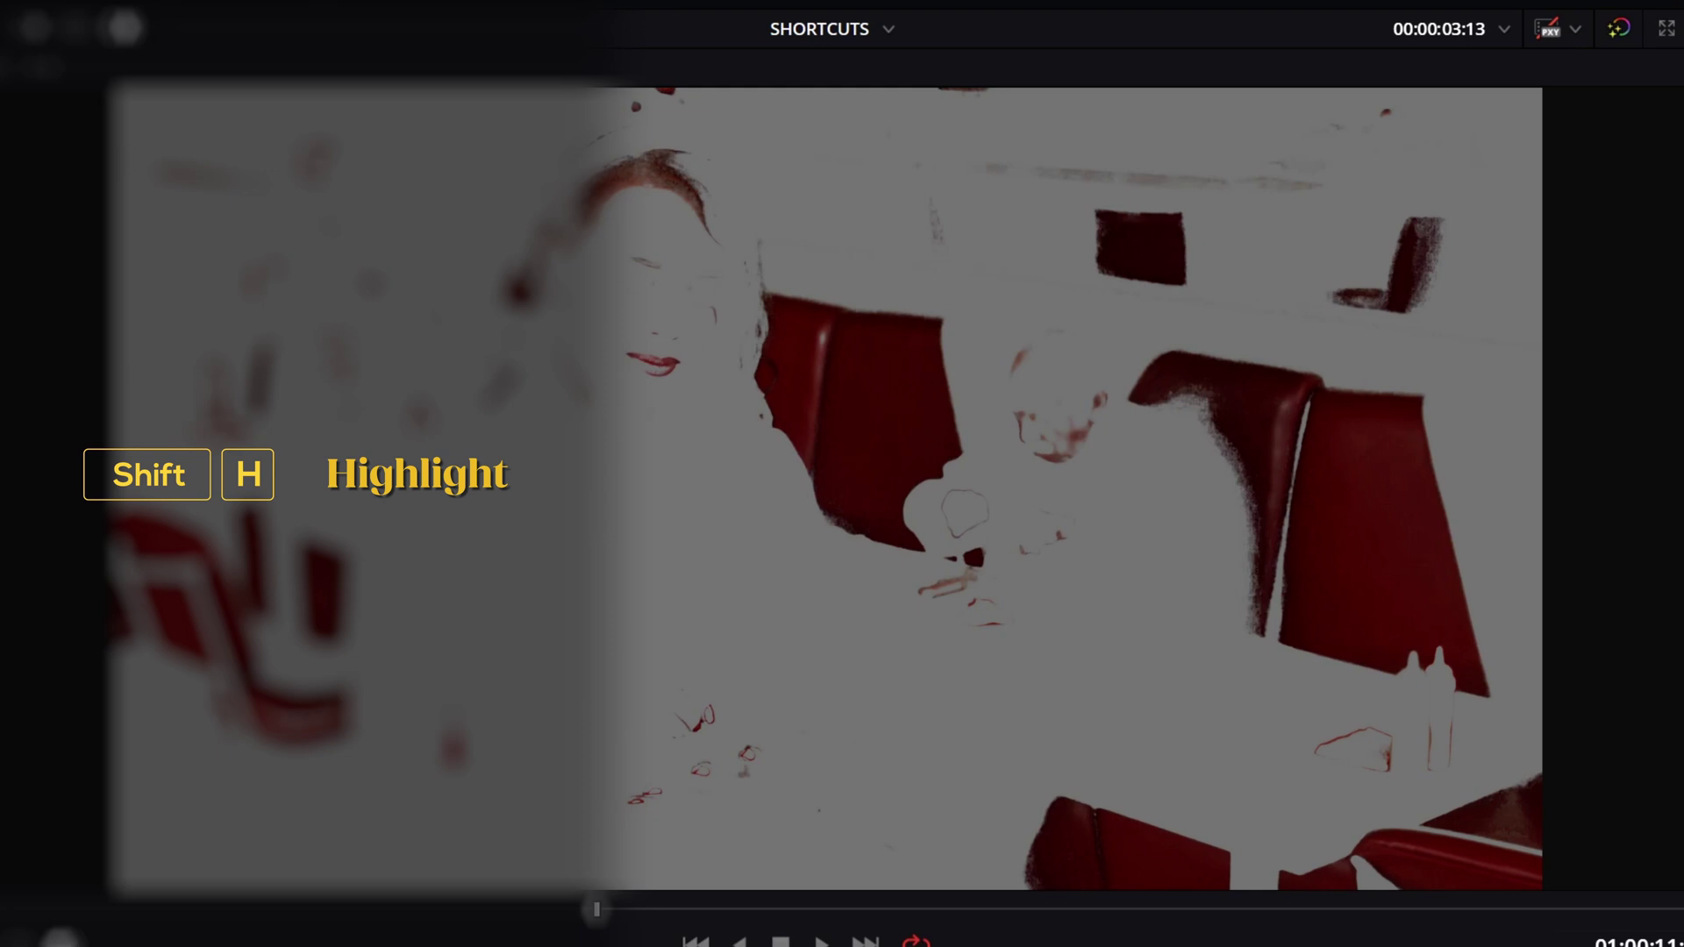
key("shift+h")
key("shift+d")
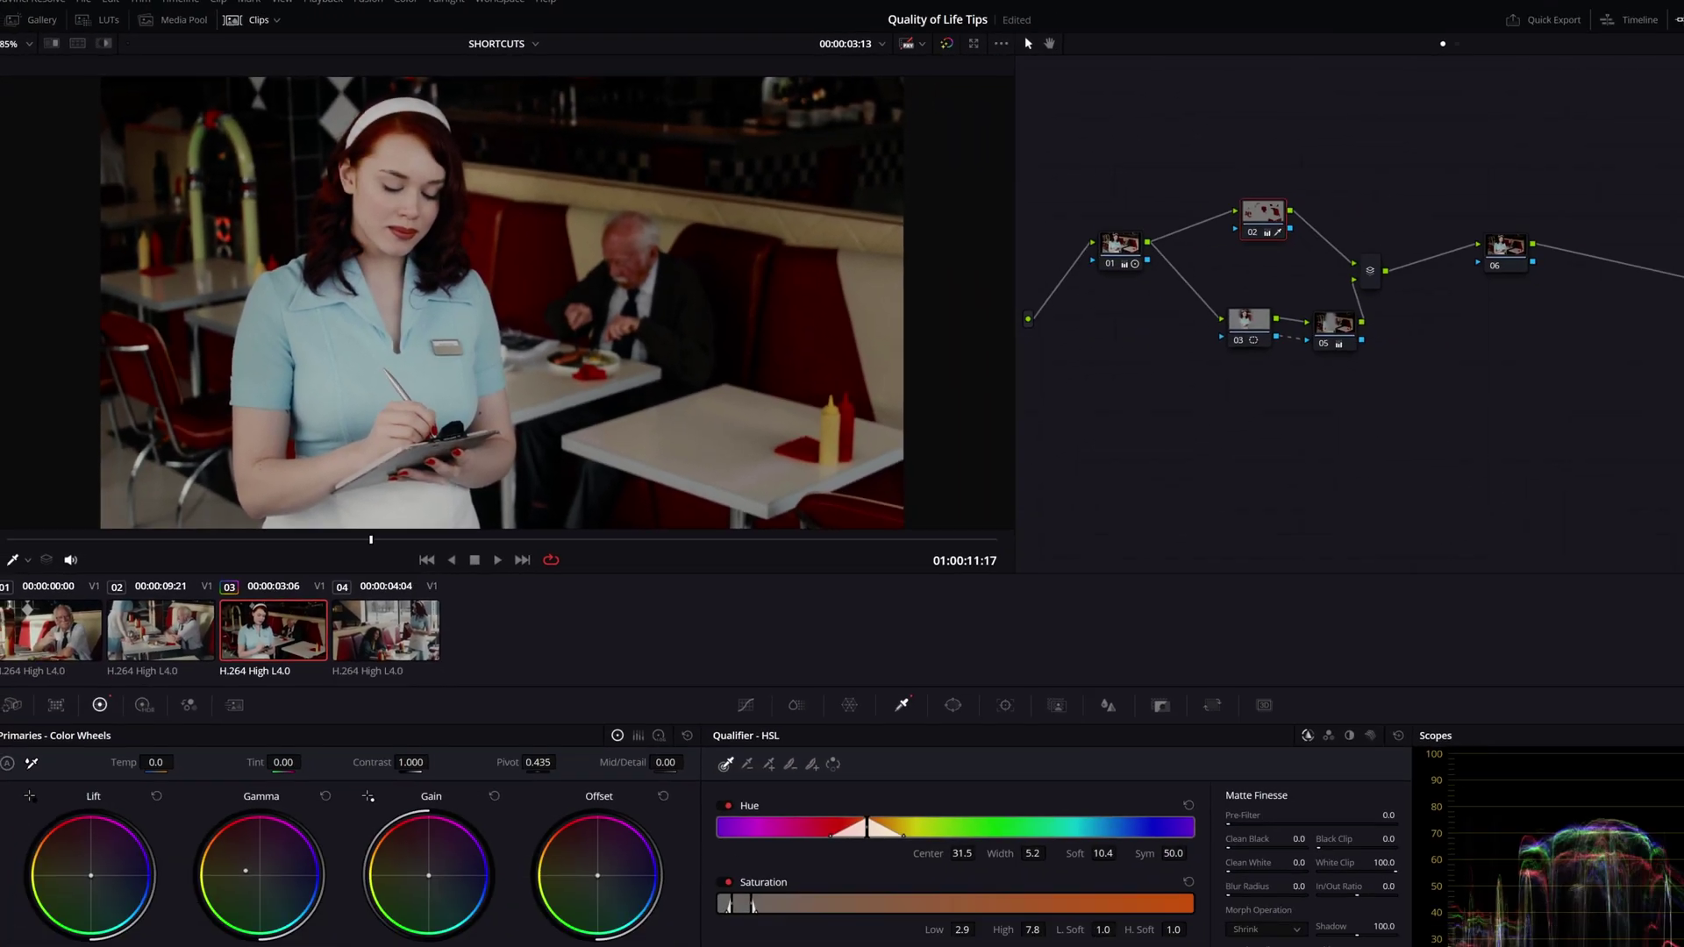
Re-enable the grade, maximize the viewer, apply Film Grain, and show the viewer full screen
key("shift+4")
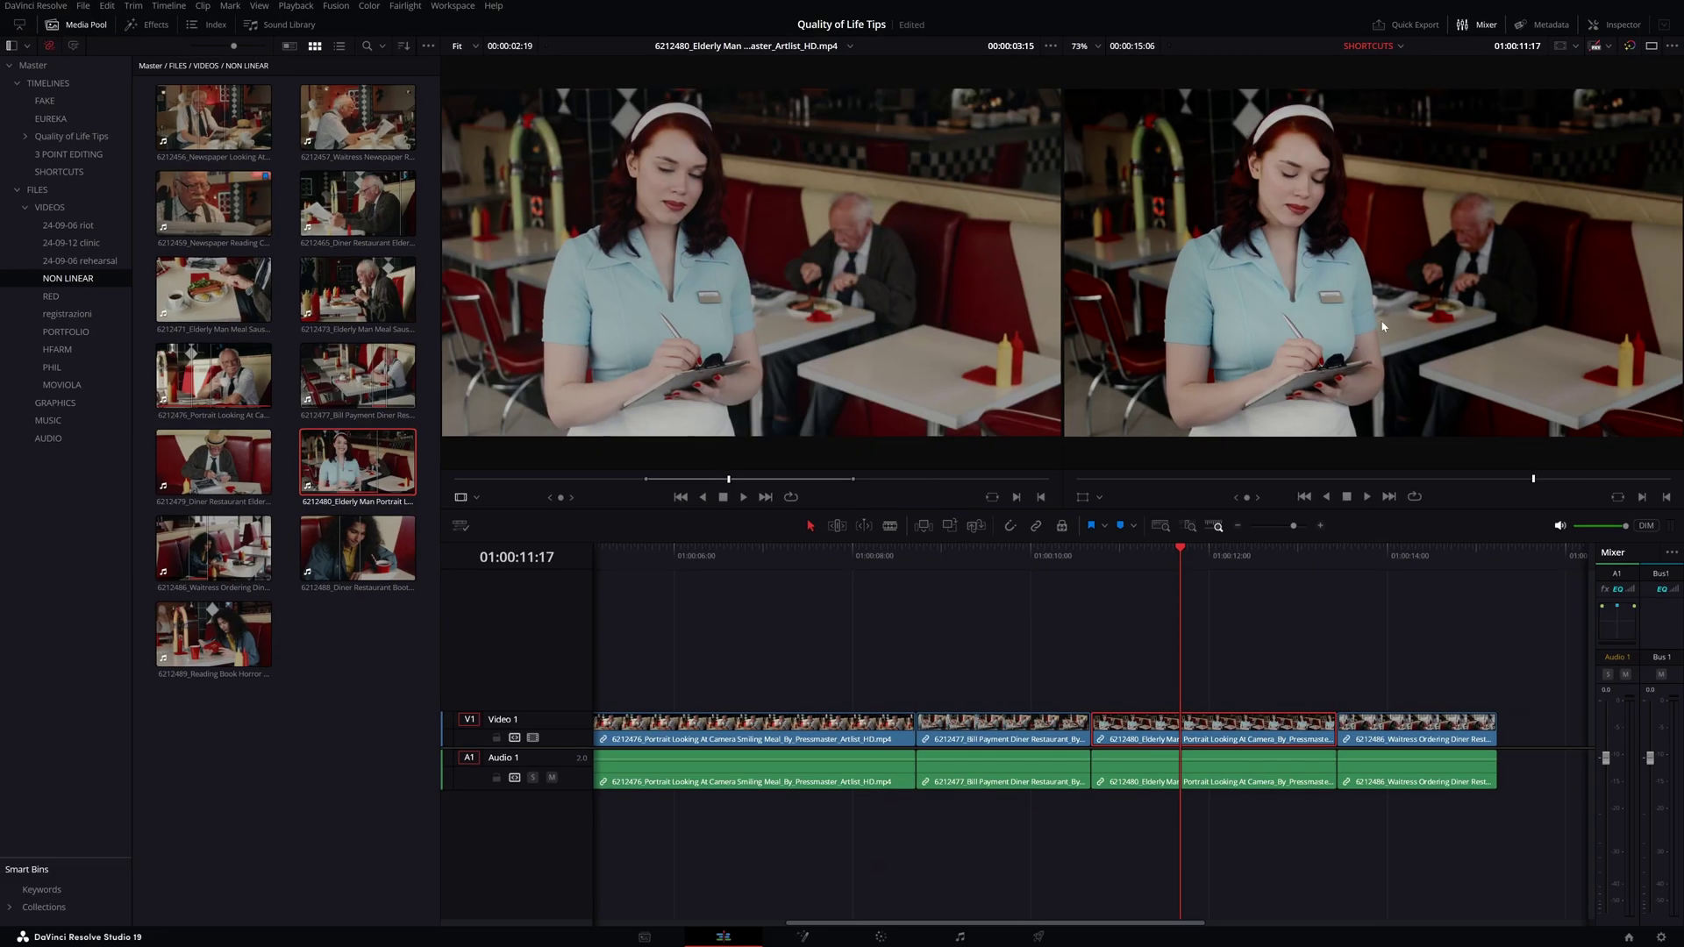
key("shift+d")
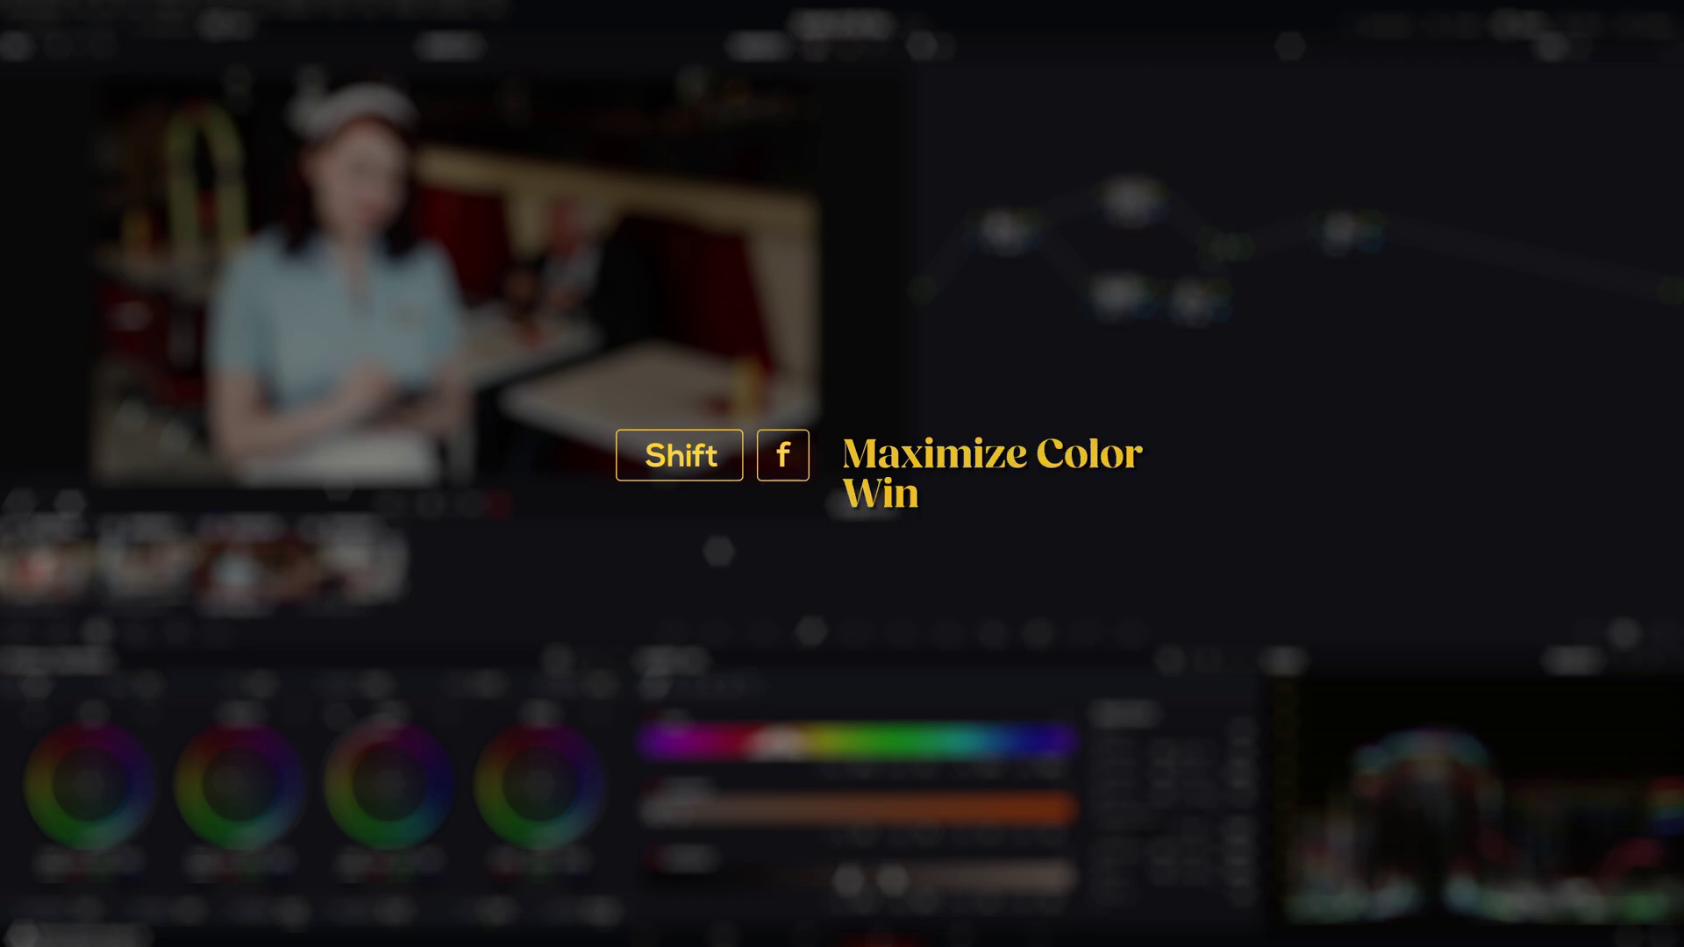
key("shift+f")
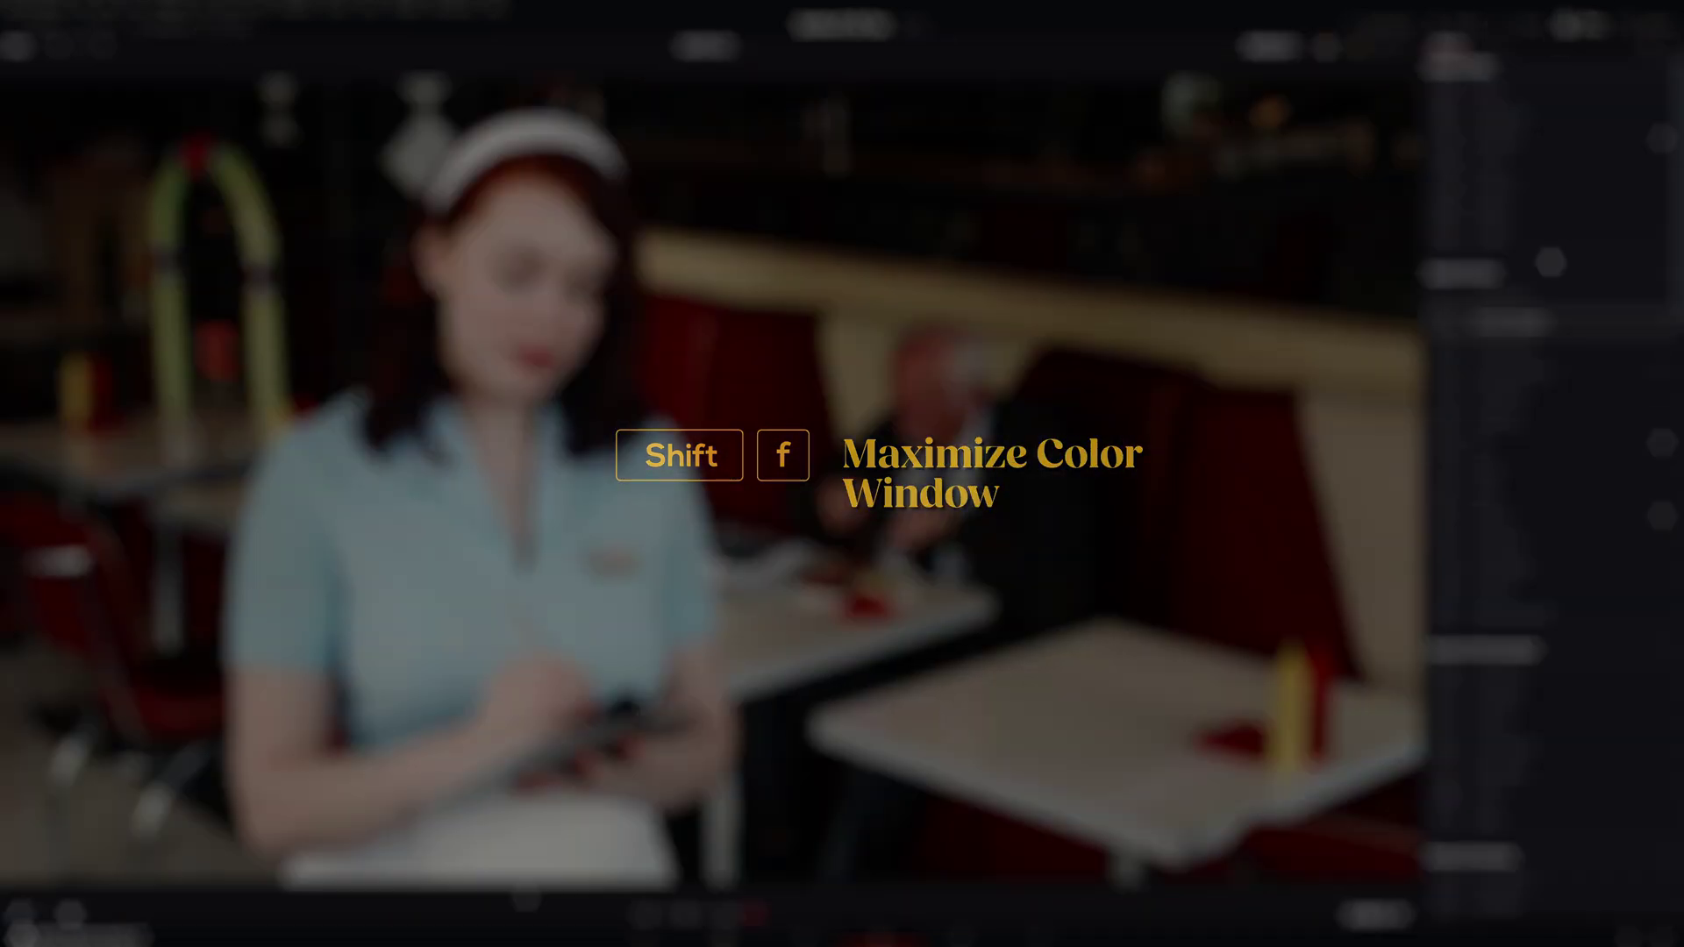
double_click(1524, 424)
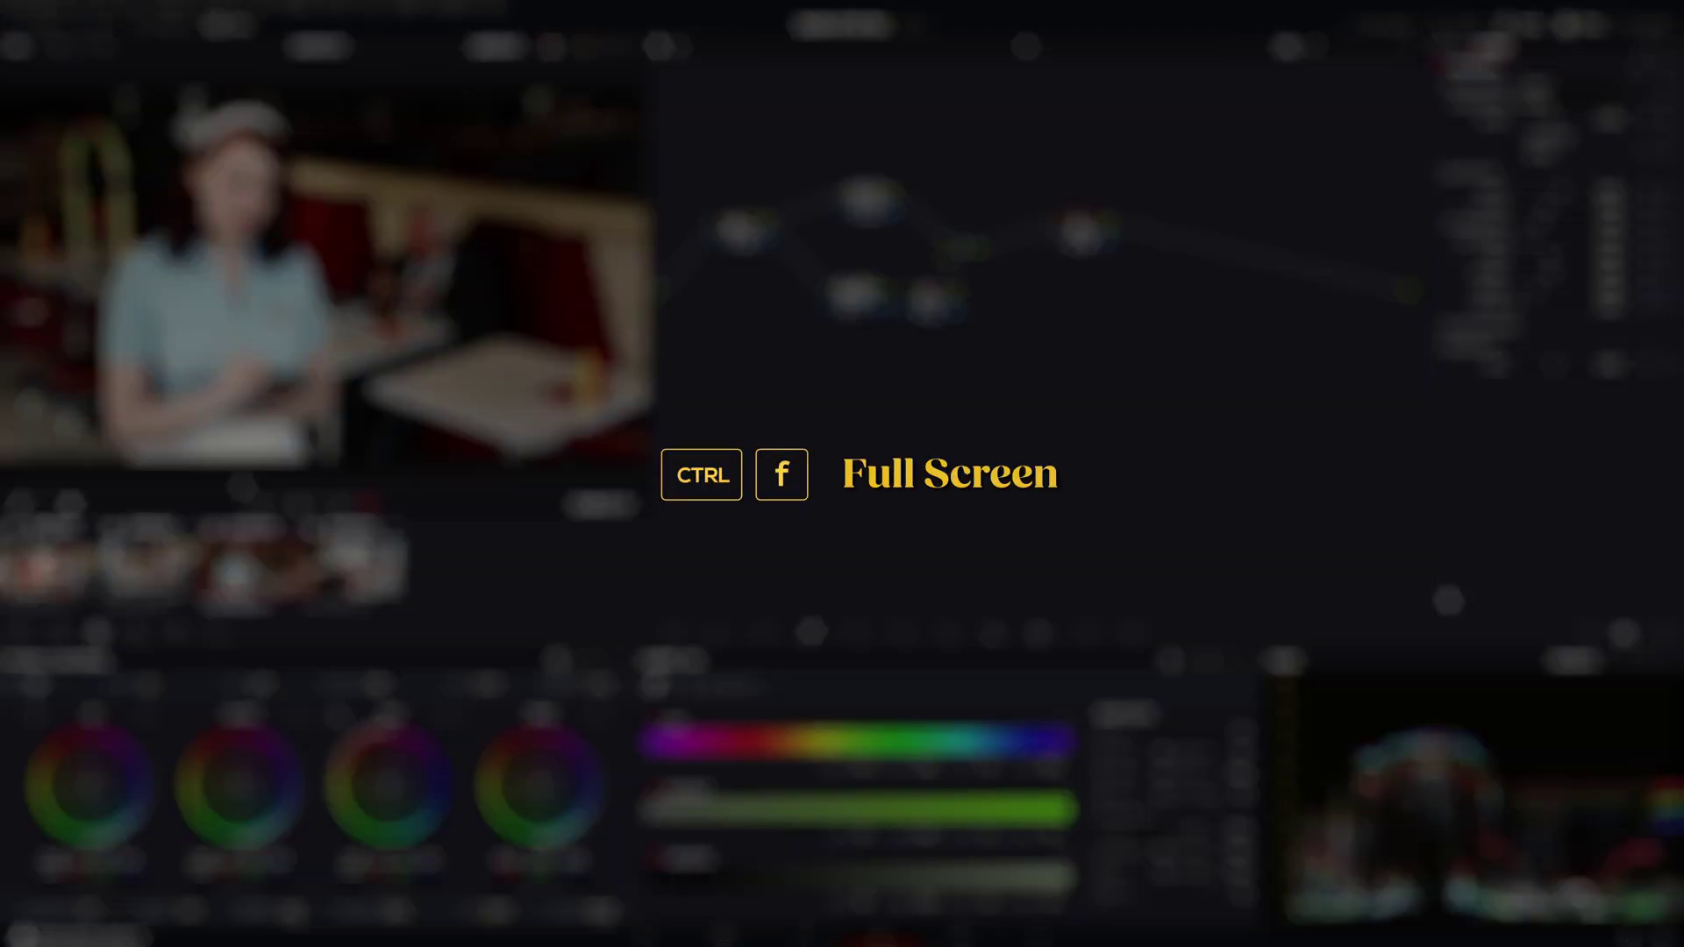
key("ctrl+f")
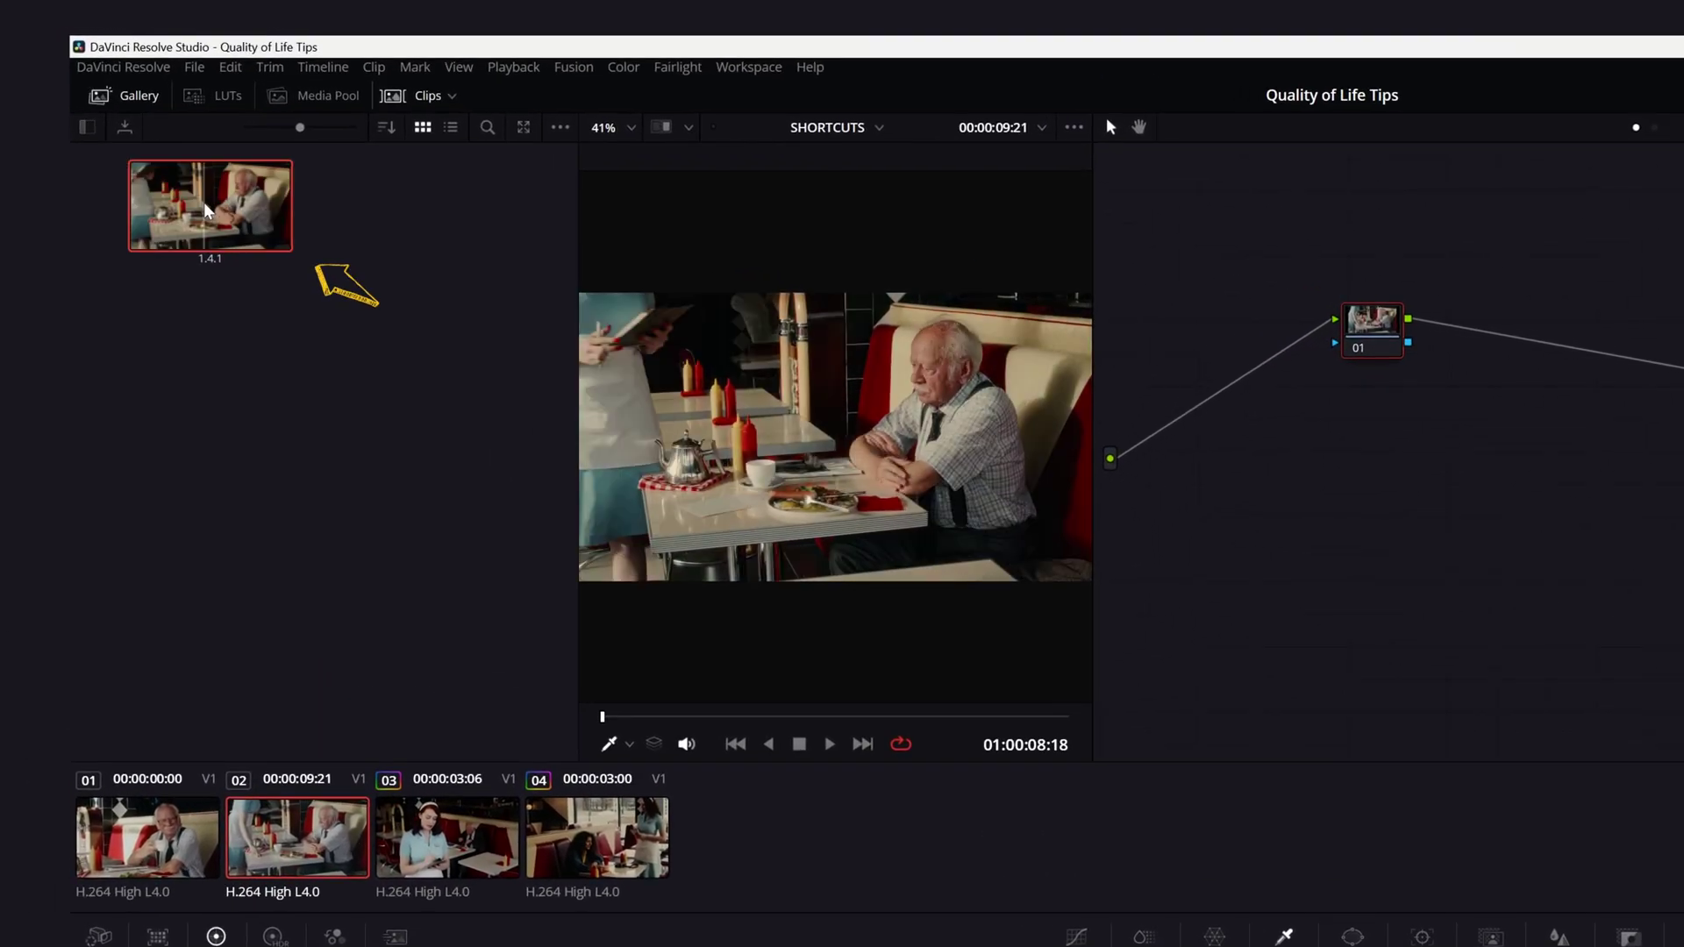
Close the Gallery and copy clip 02's grade onto clip 01 (Temp 450.0, Contrast 1.044)
left_click(147, 105)
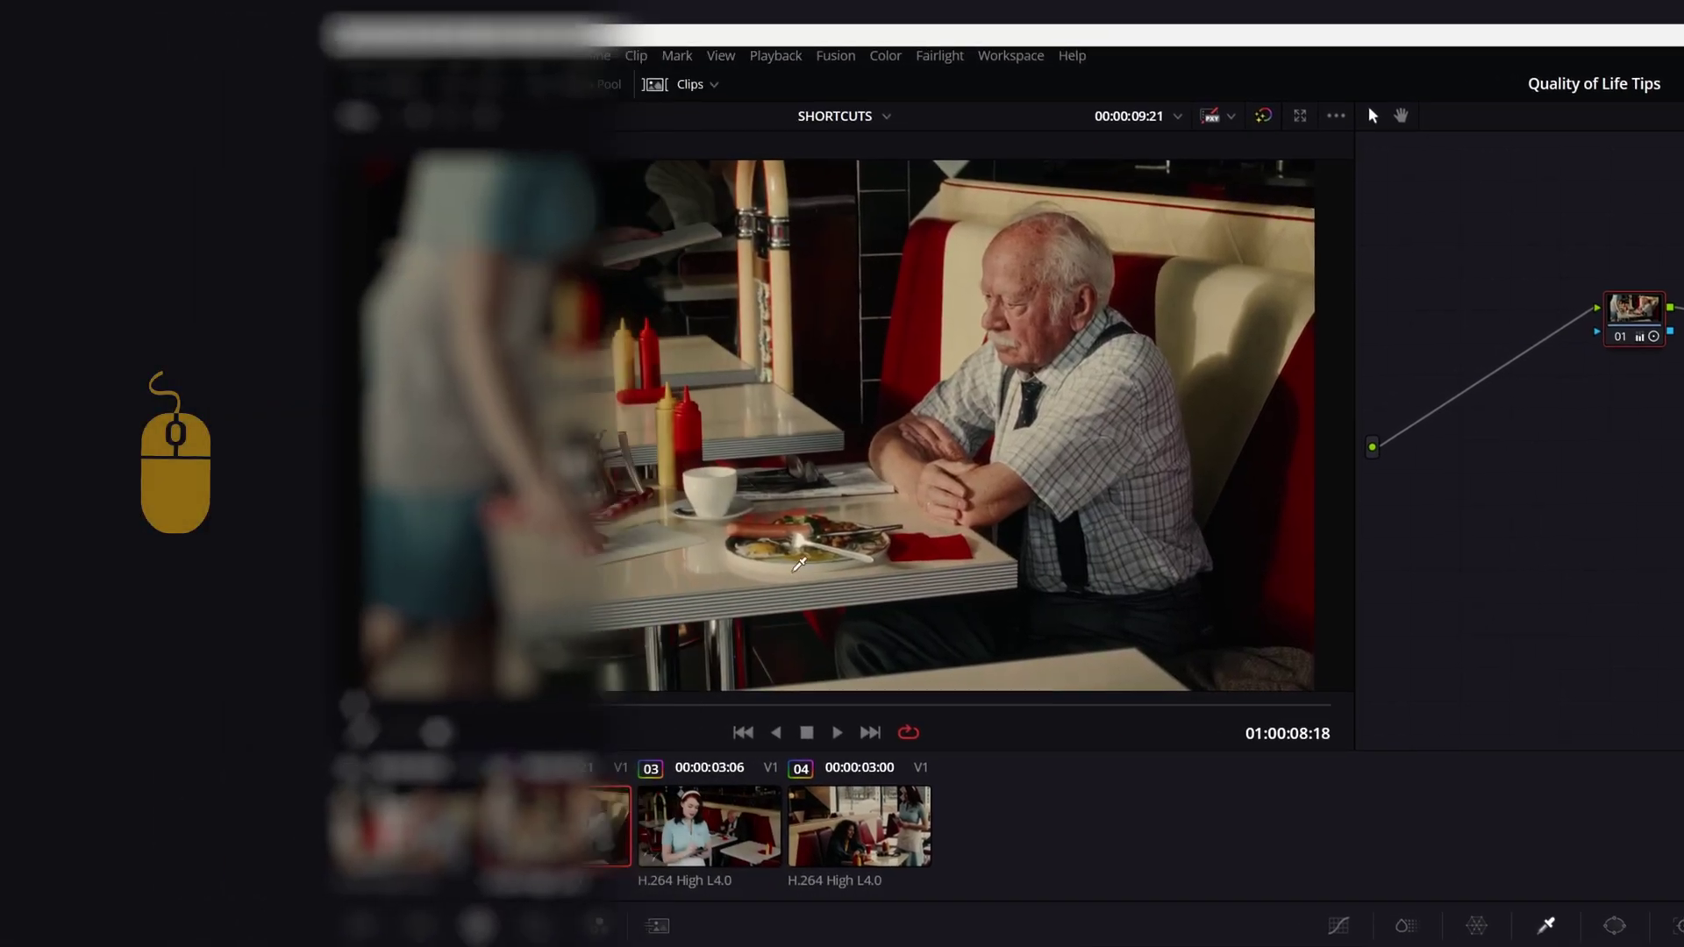
left_click(166, 863)
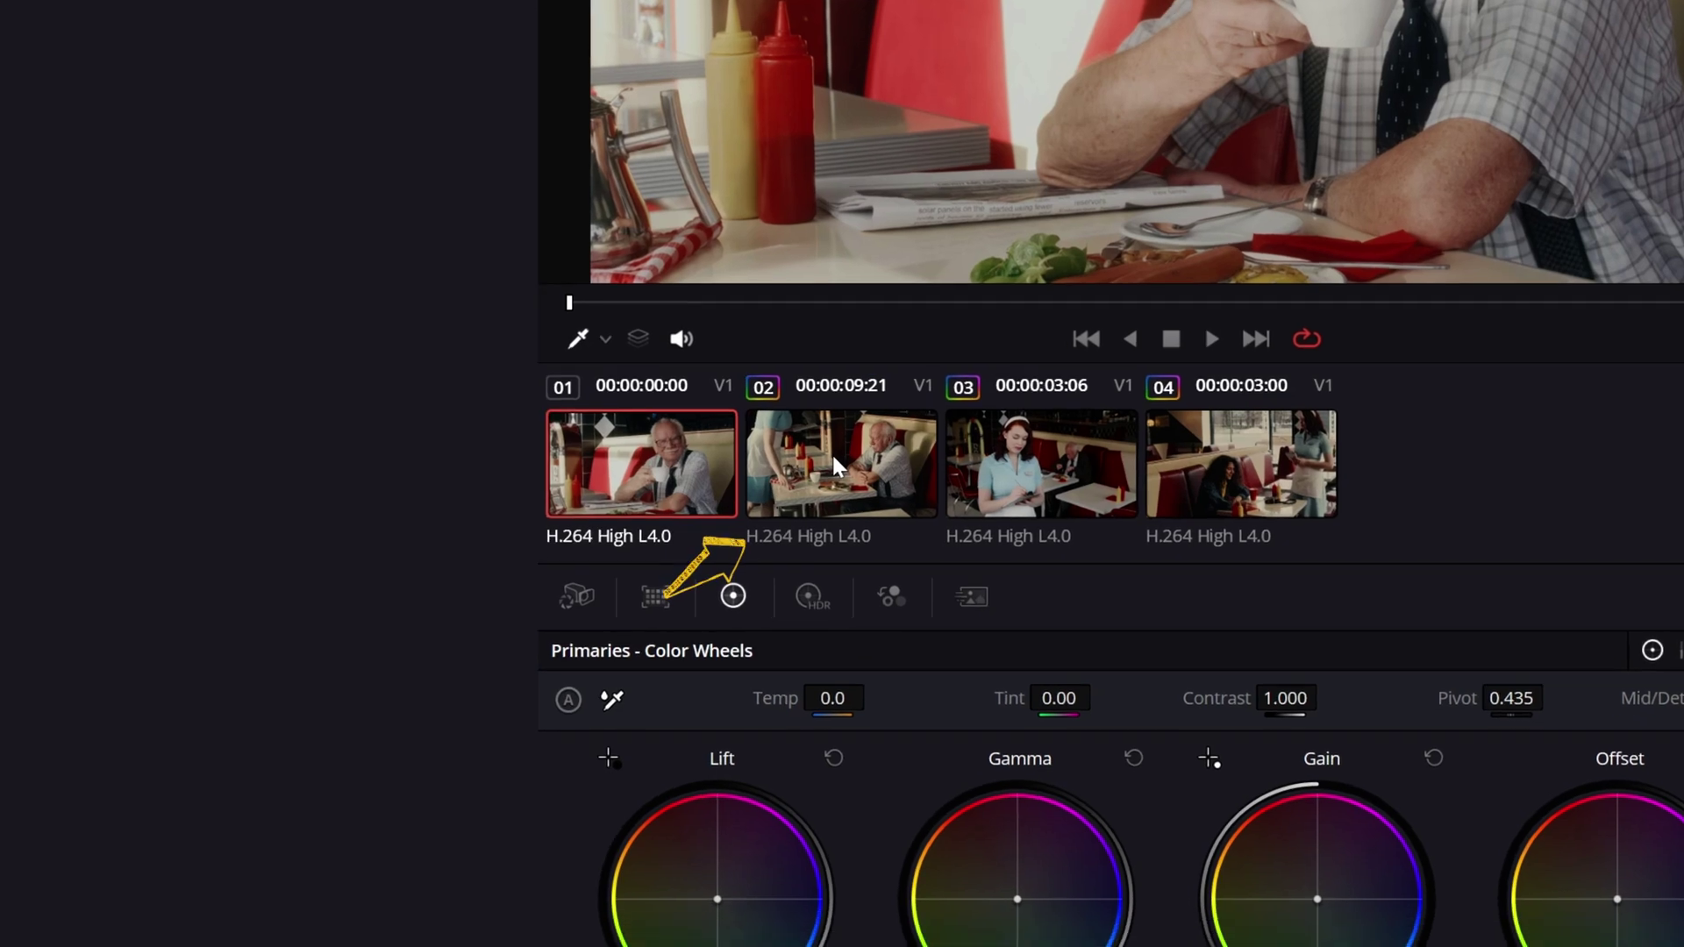
middle_click(832, 452)
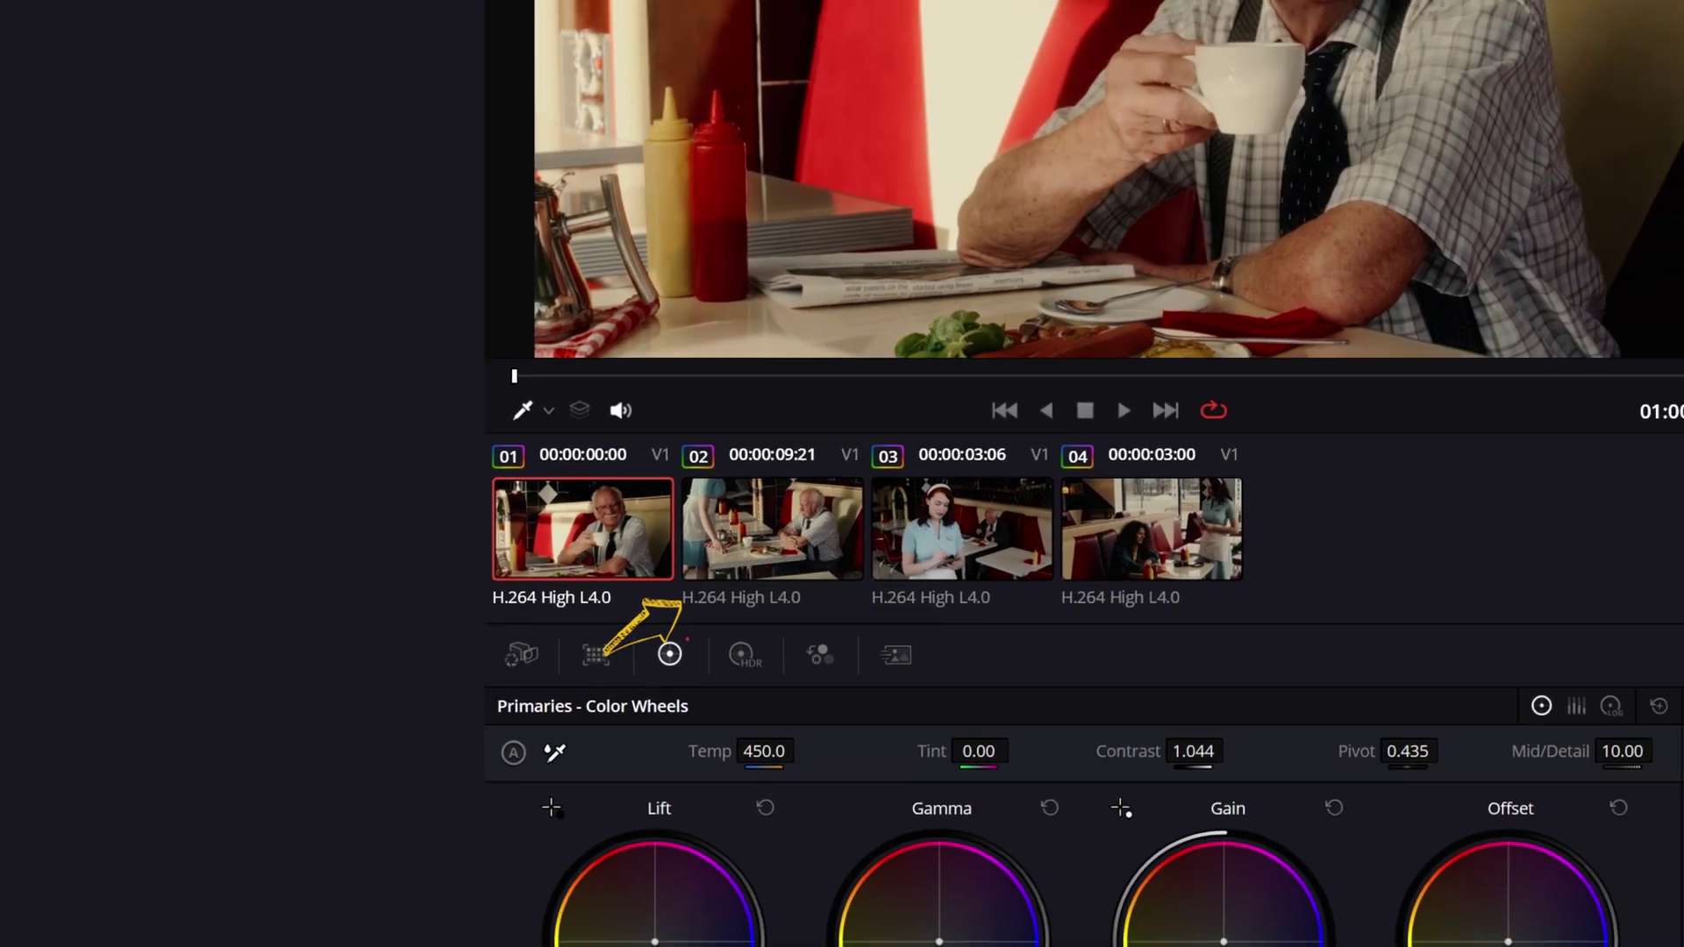